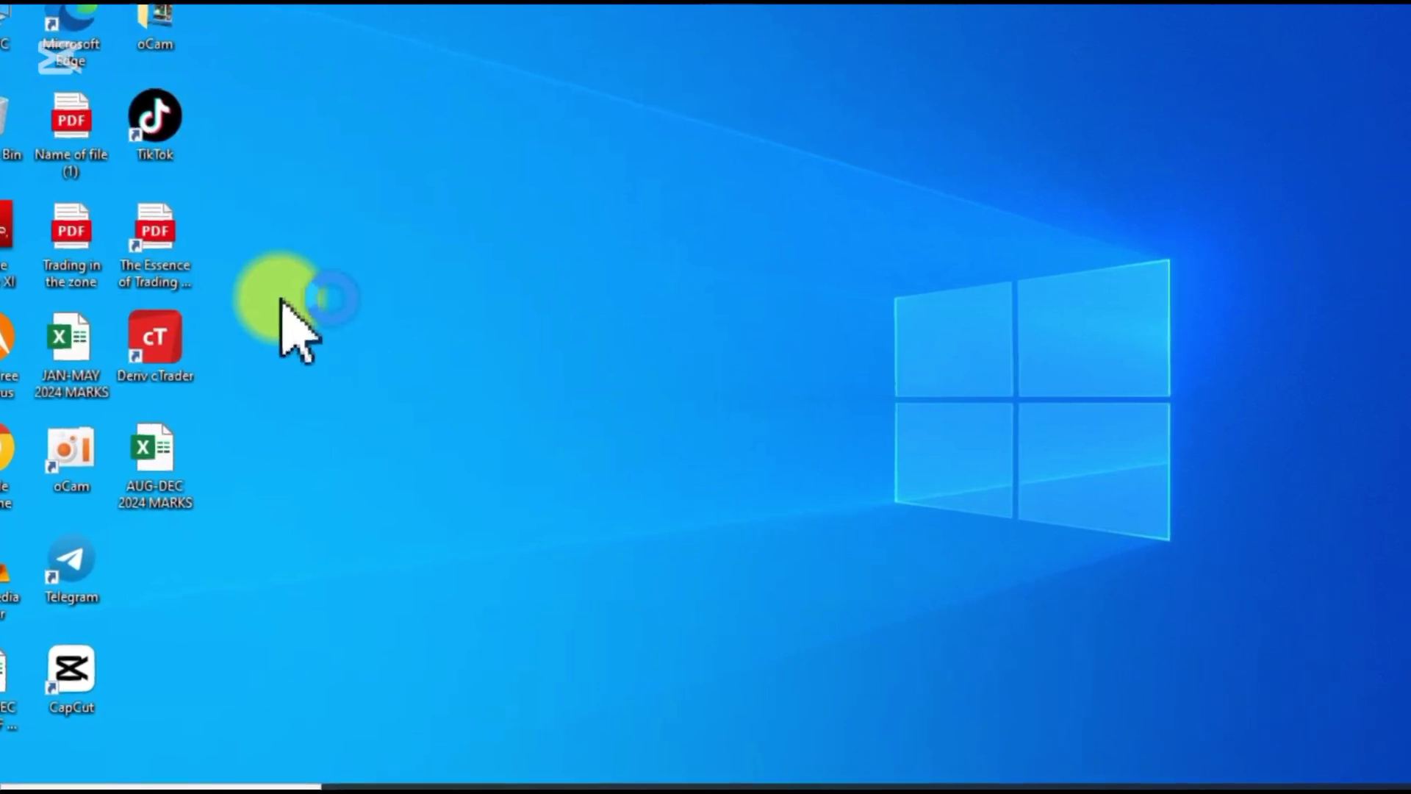
Open the Deriv cTrader application from the desktop.
double_click(168, 359)
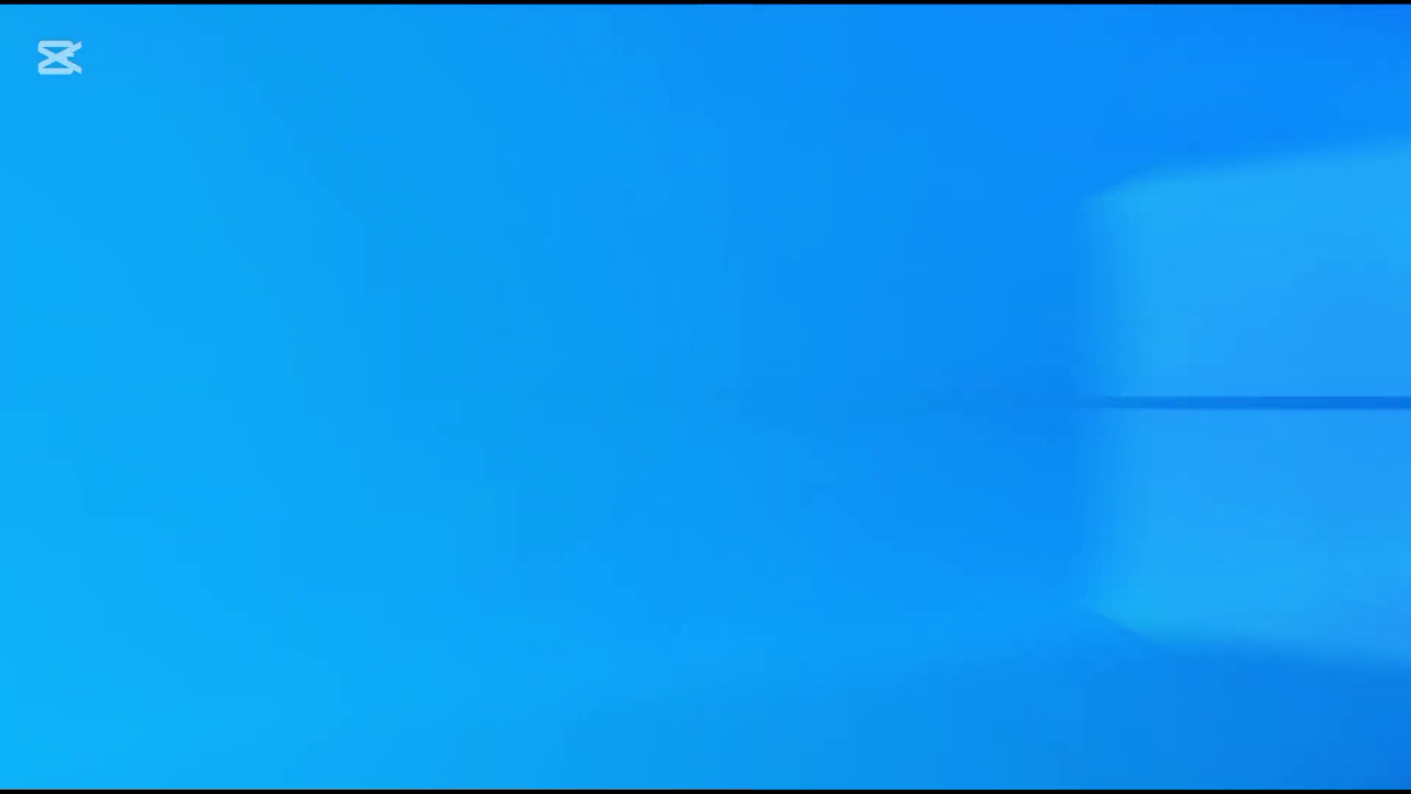
click(200, 361)
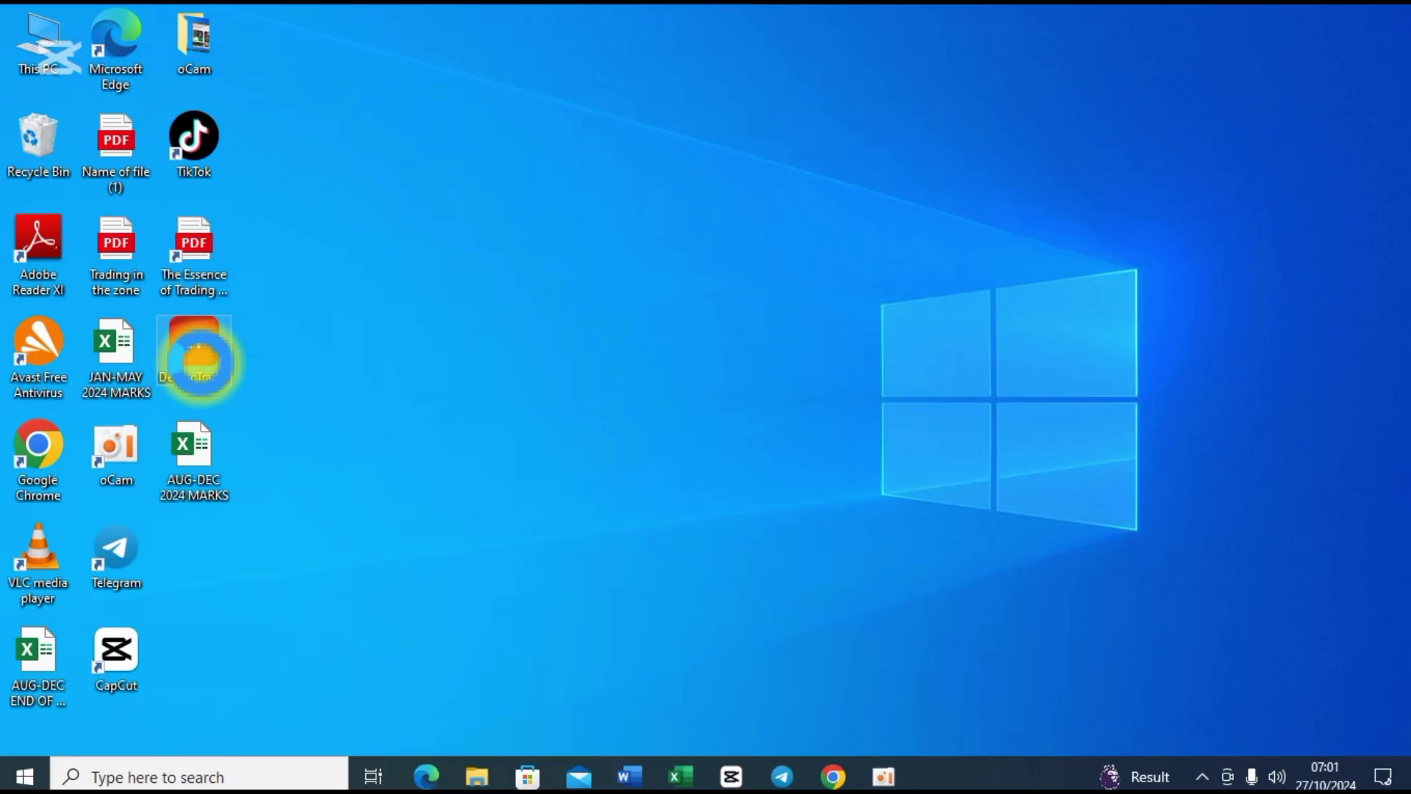
right_click(202, 364)
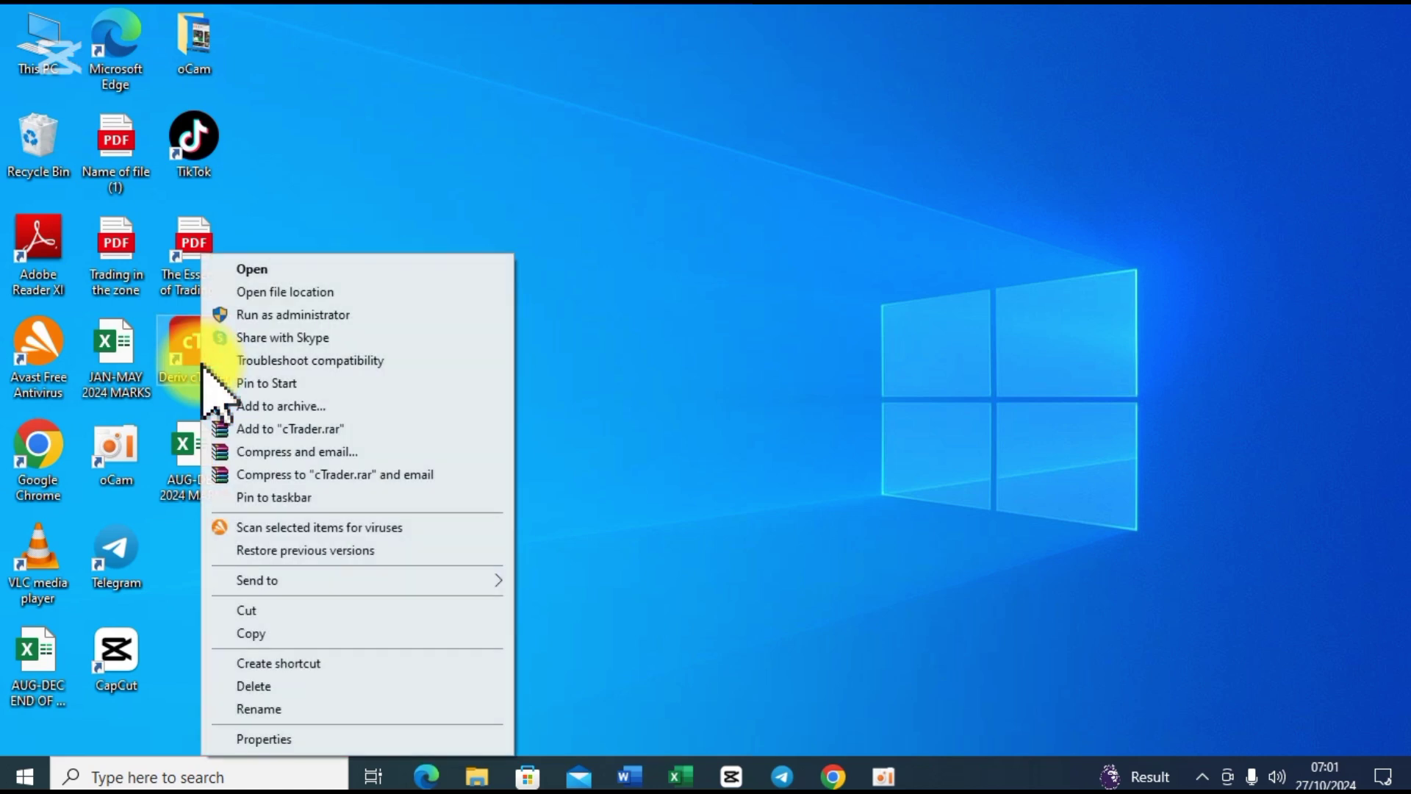
click(262, 269)
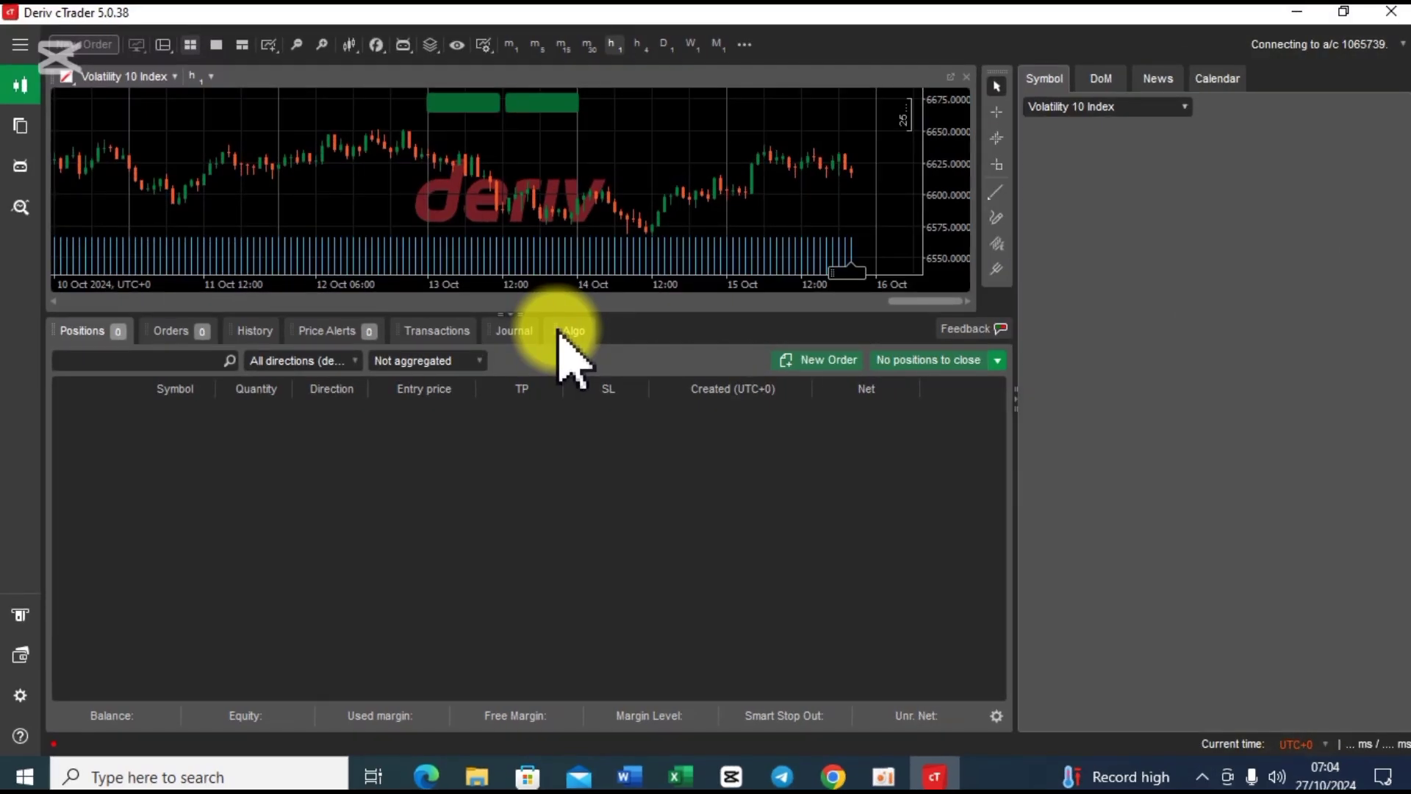
Collapse the positions panel beneath the Volatility 10 Index chart so the chart uses the full height.
click(512, 314)
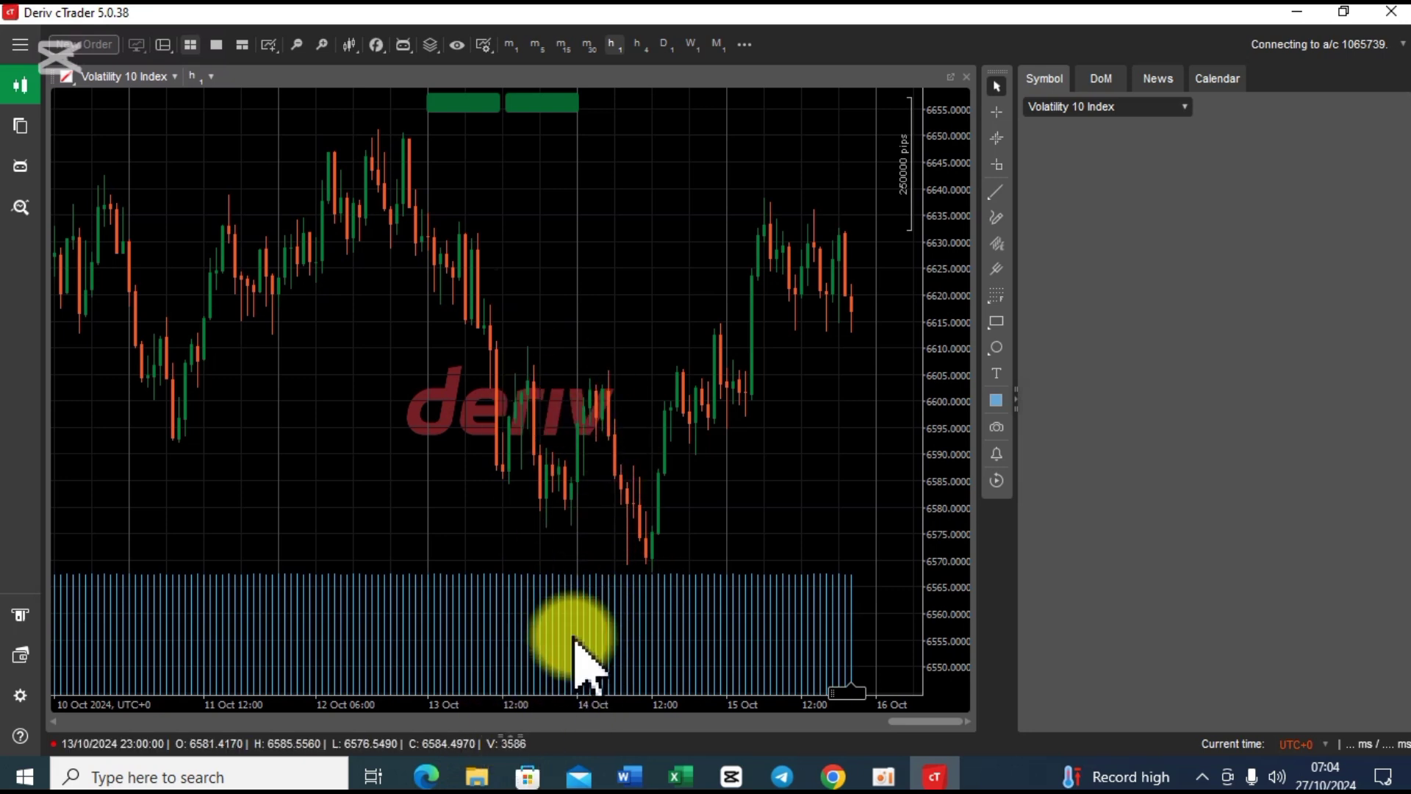
click(513, 737)
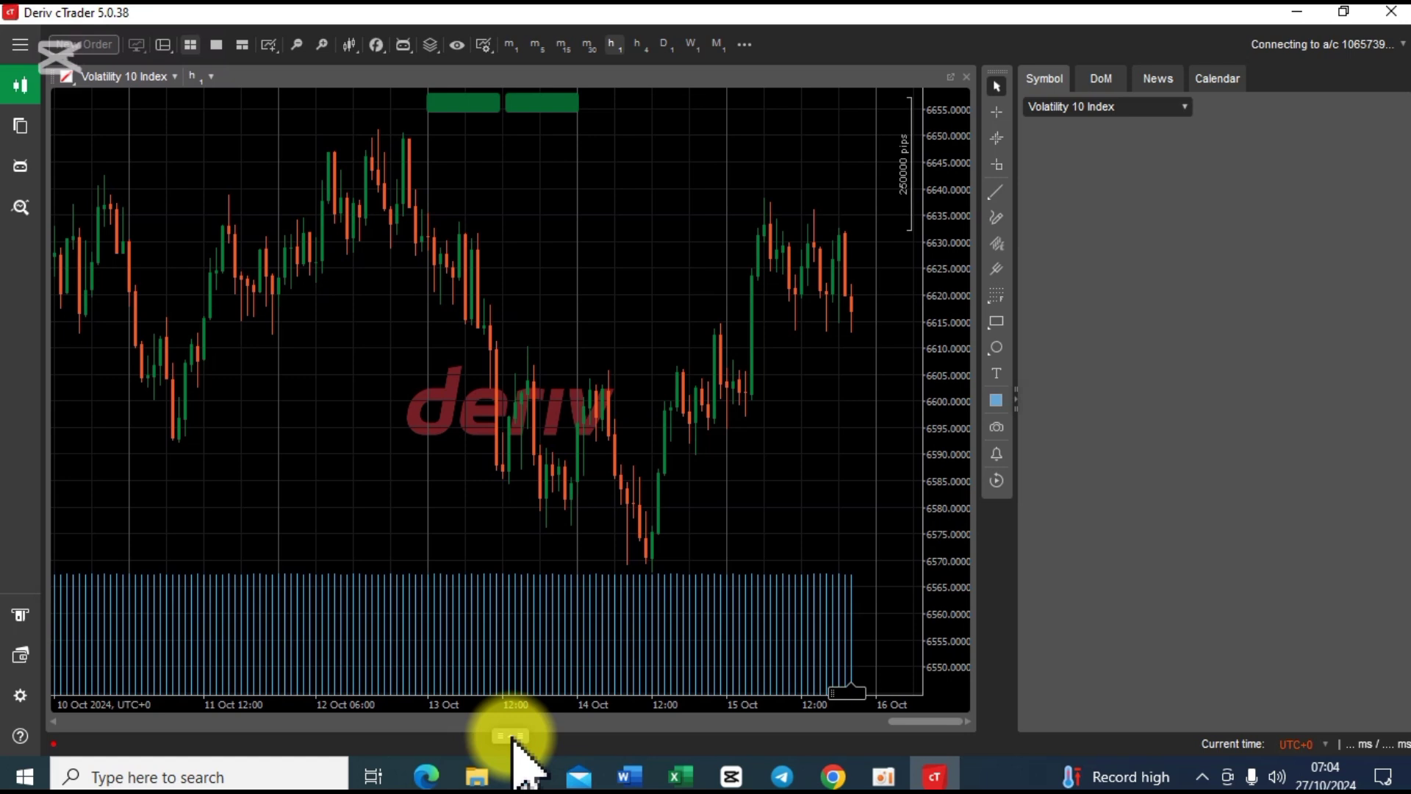
click(512, 736)
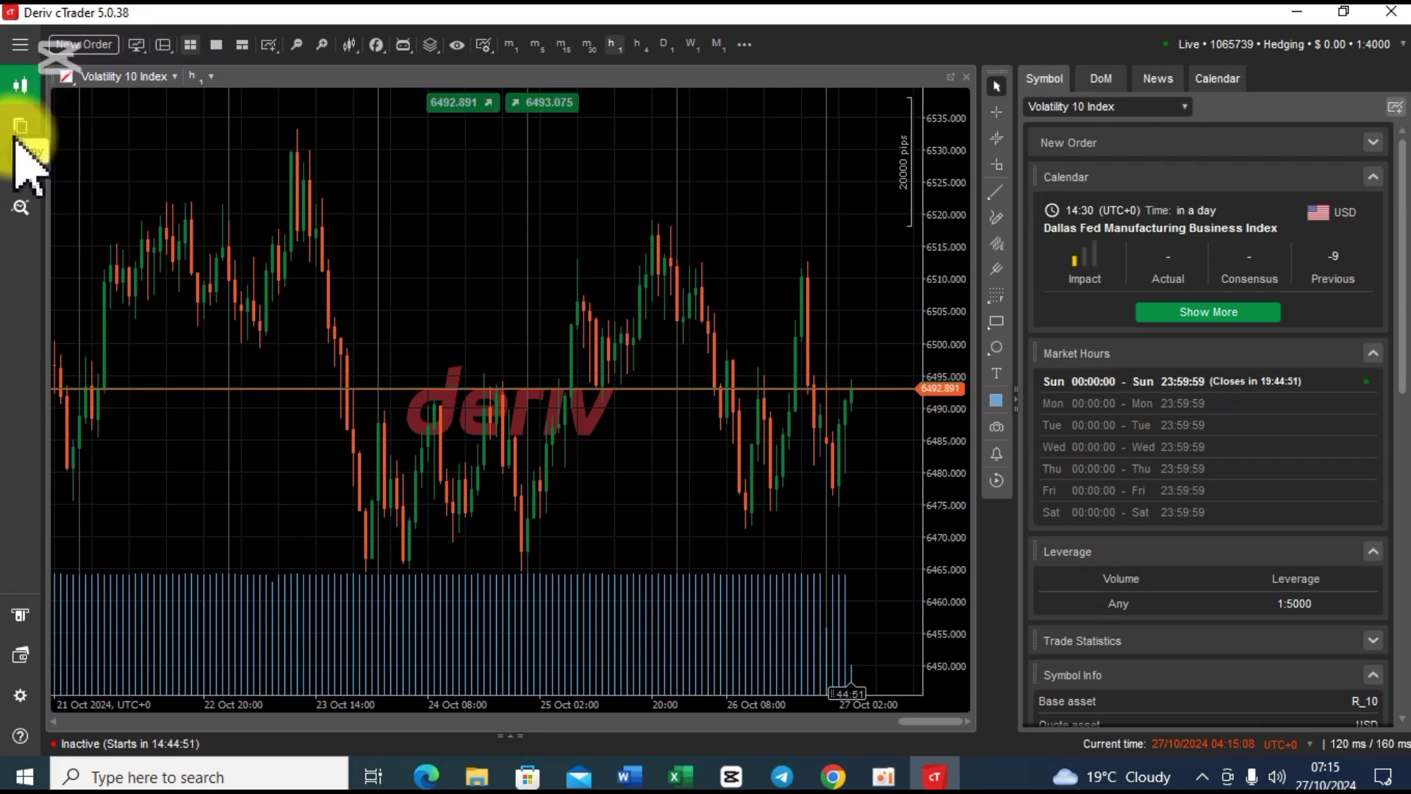
click(815, 448)
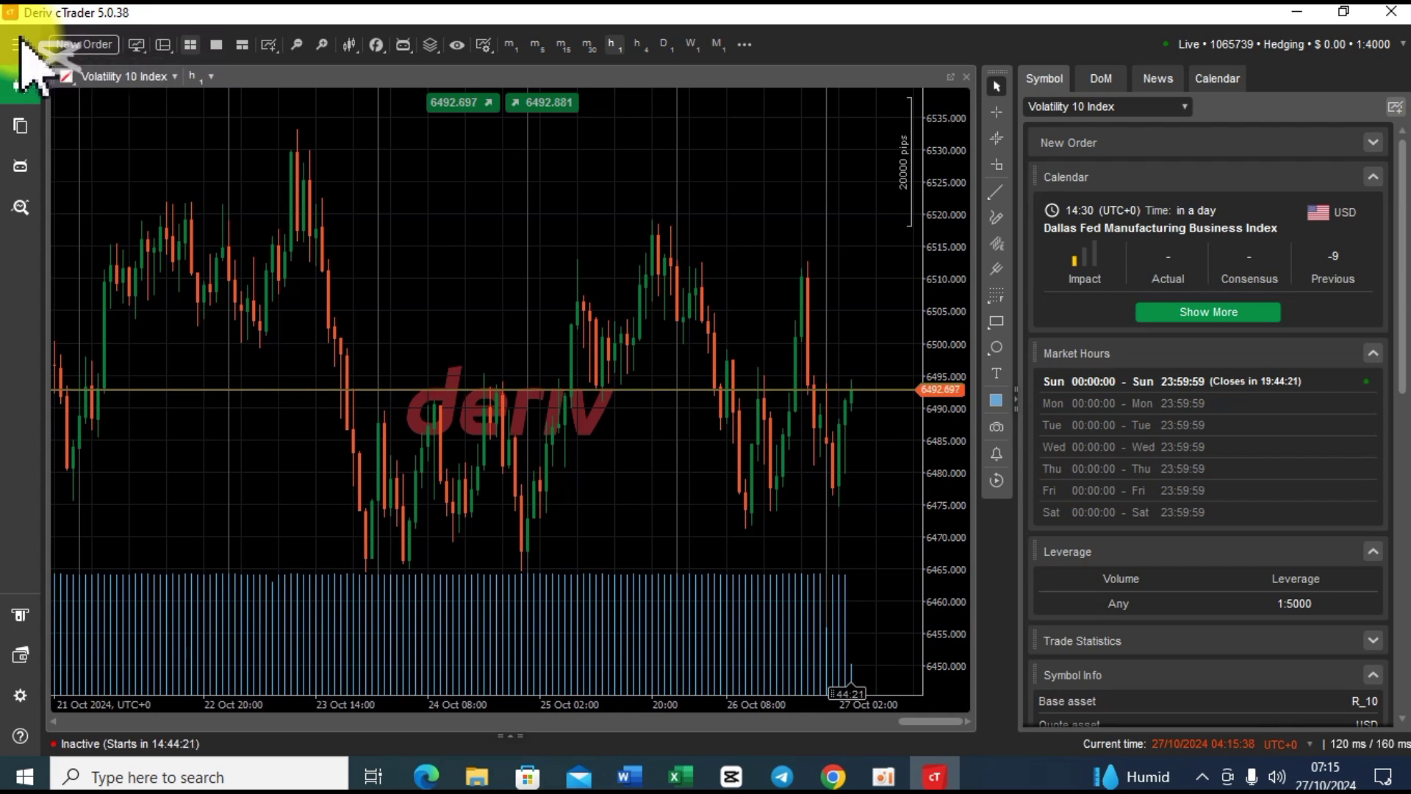
Find Boom 500 Index among all symbols, load it in the chart and collapse the expanded symbol list.
click(18, 44)
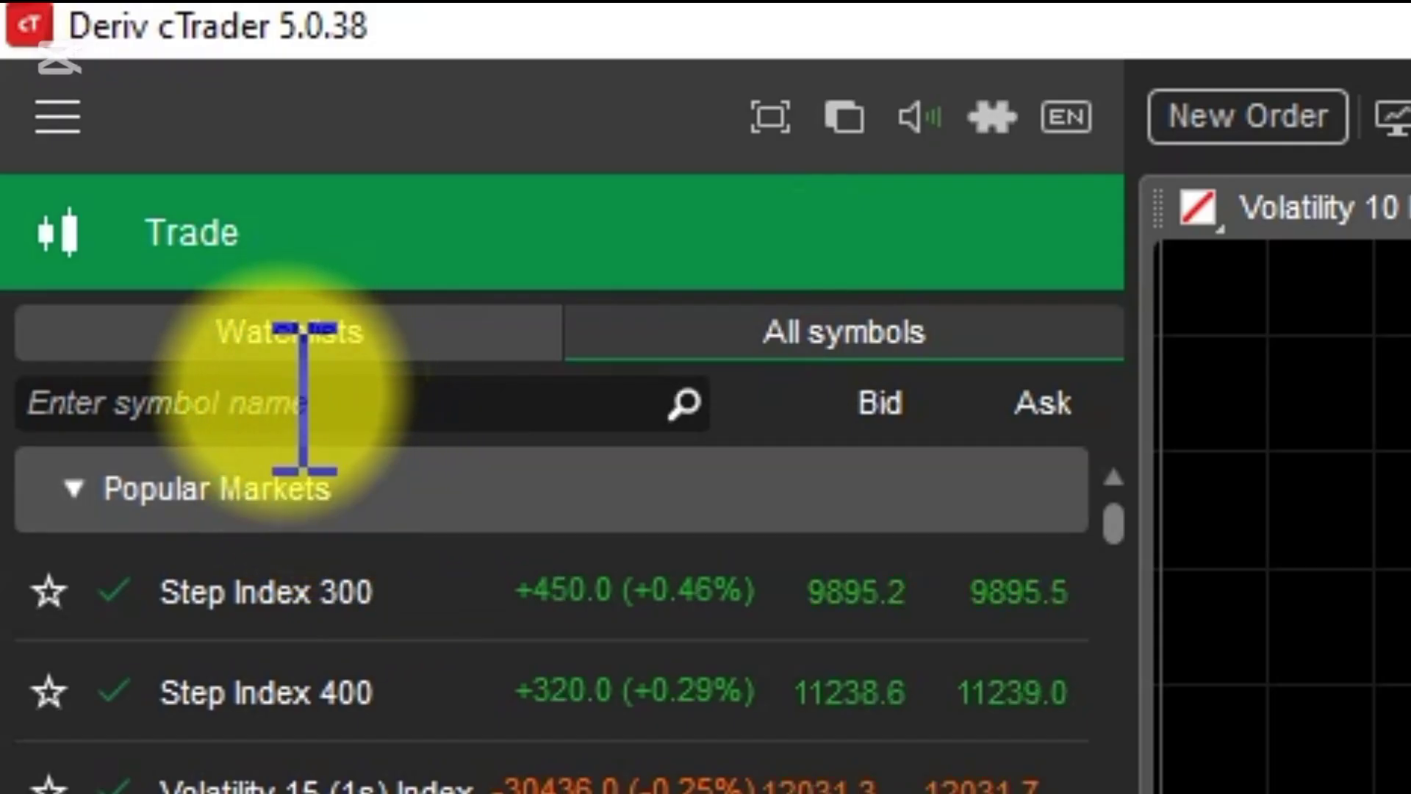
click(302, 397)
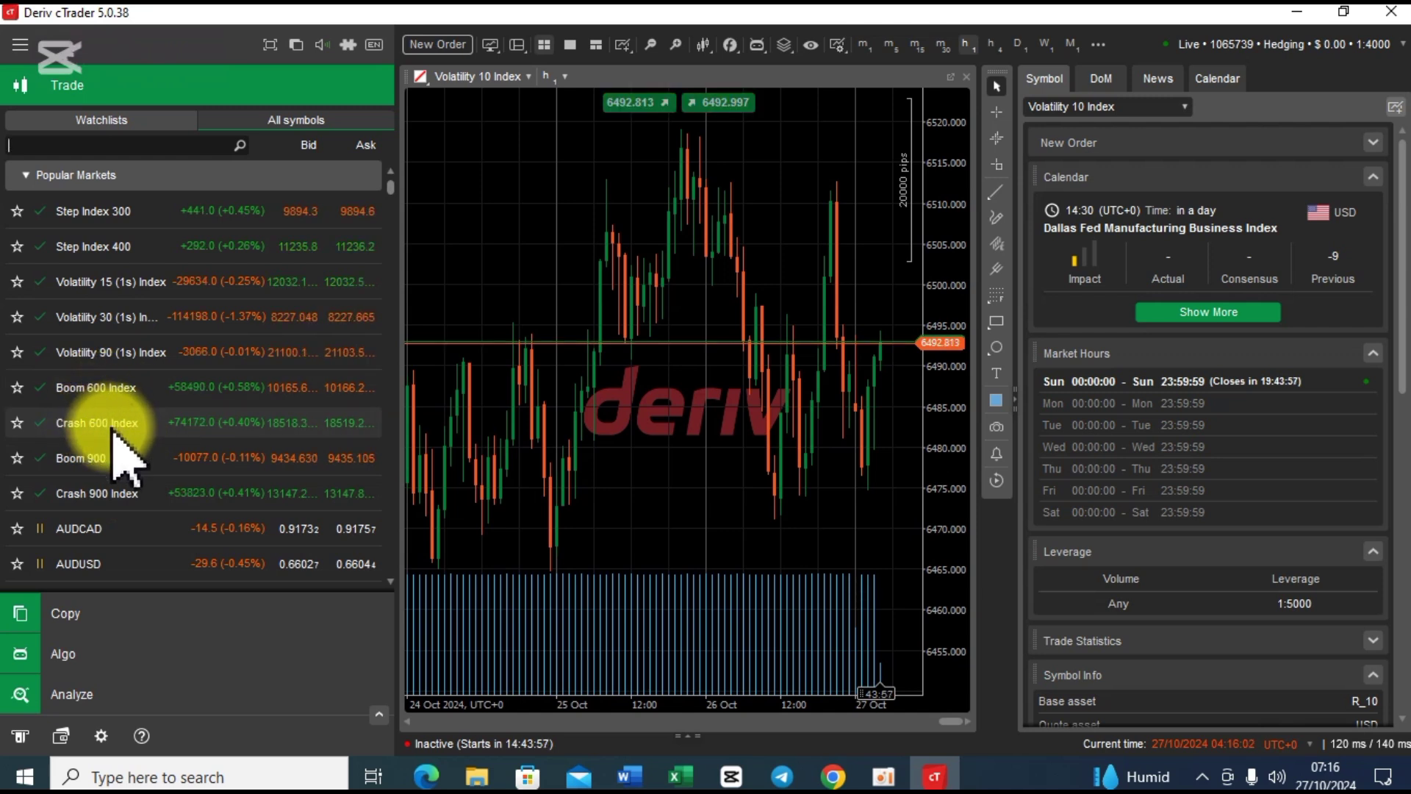
click(68, 145)
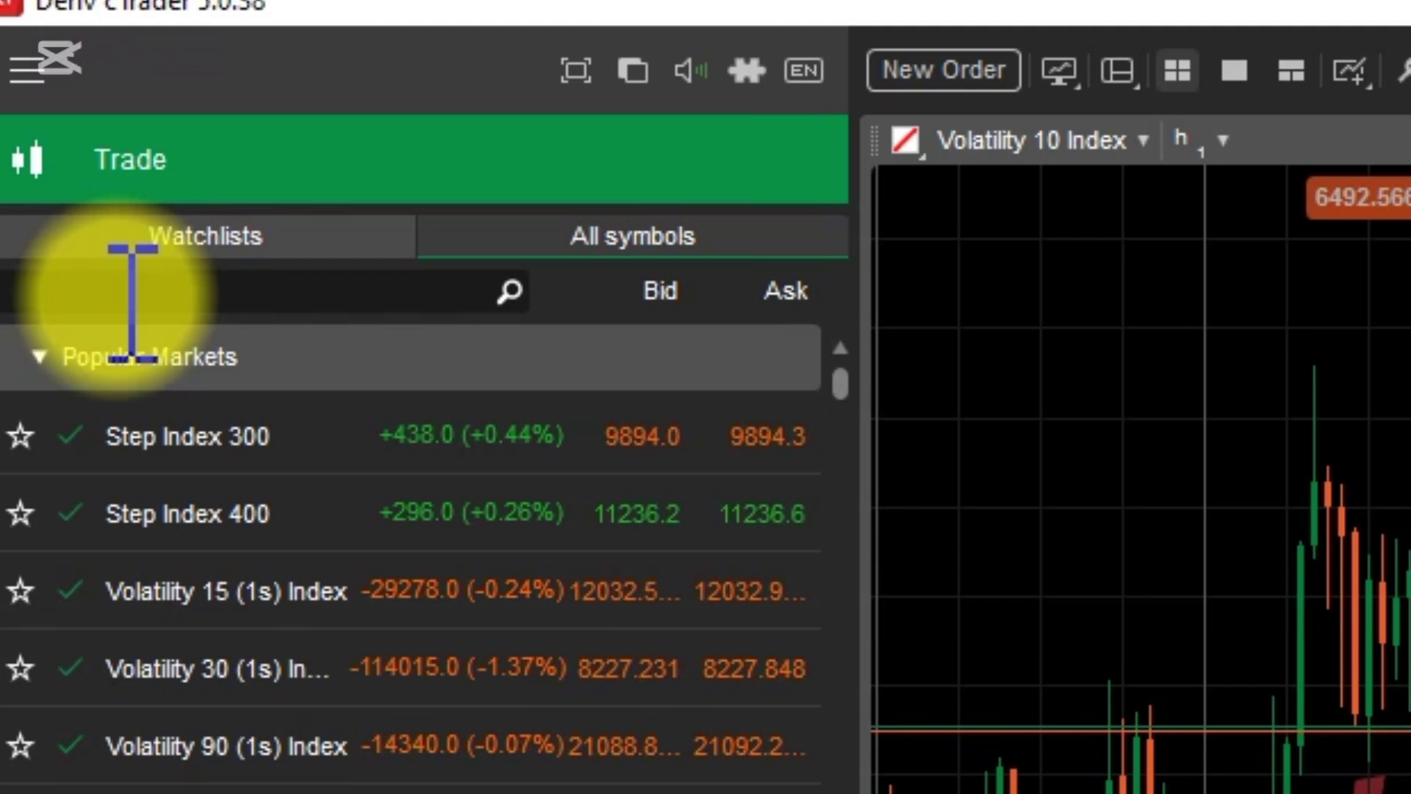
text(Bop)
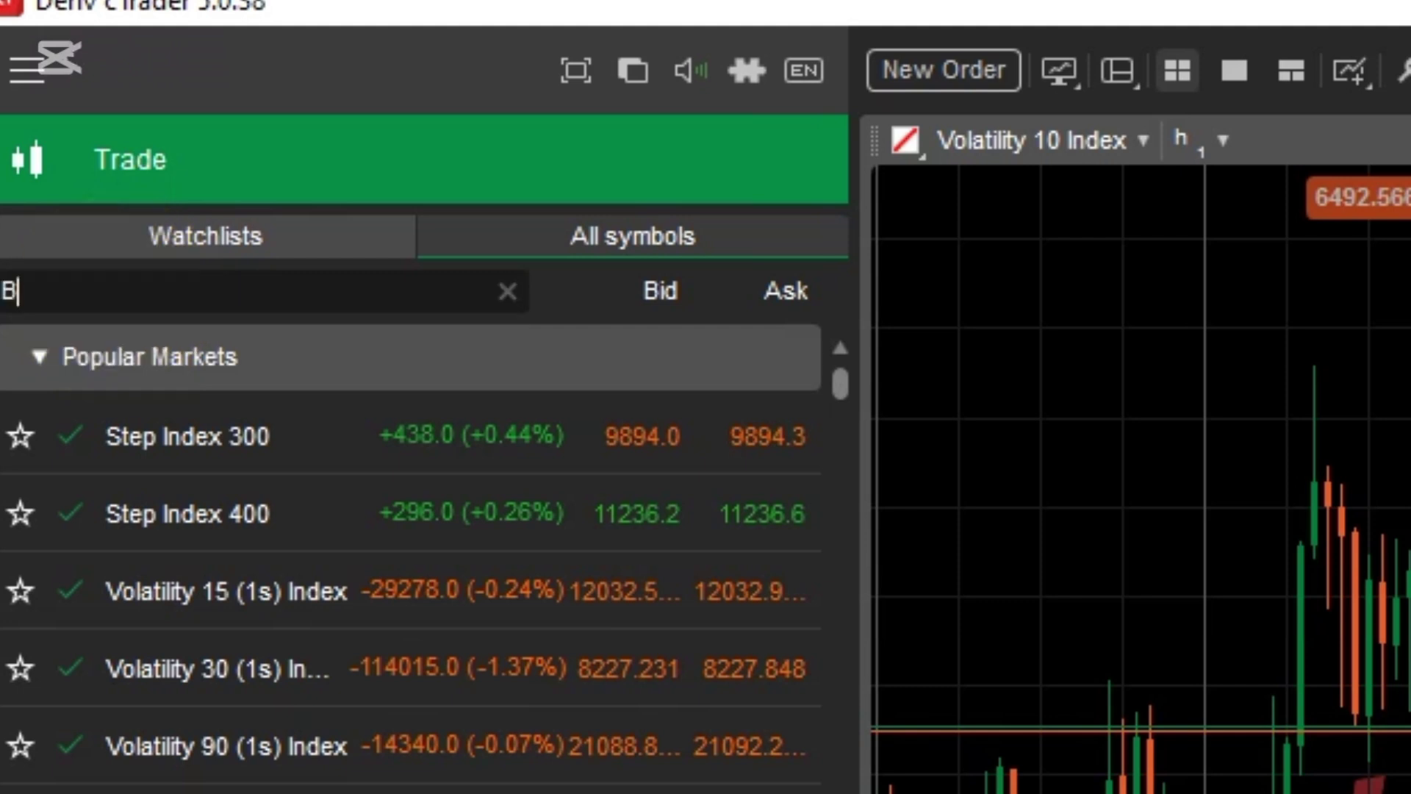
text(m 500)
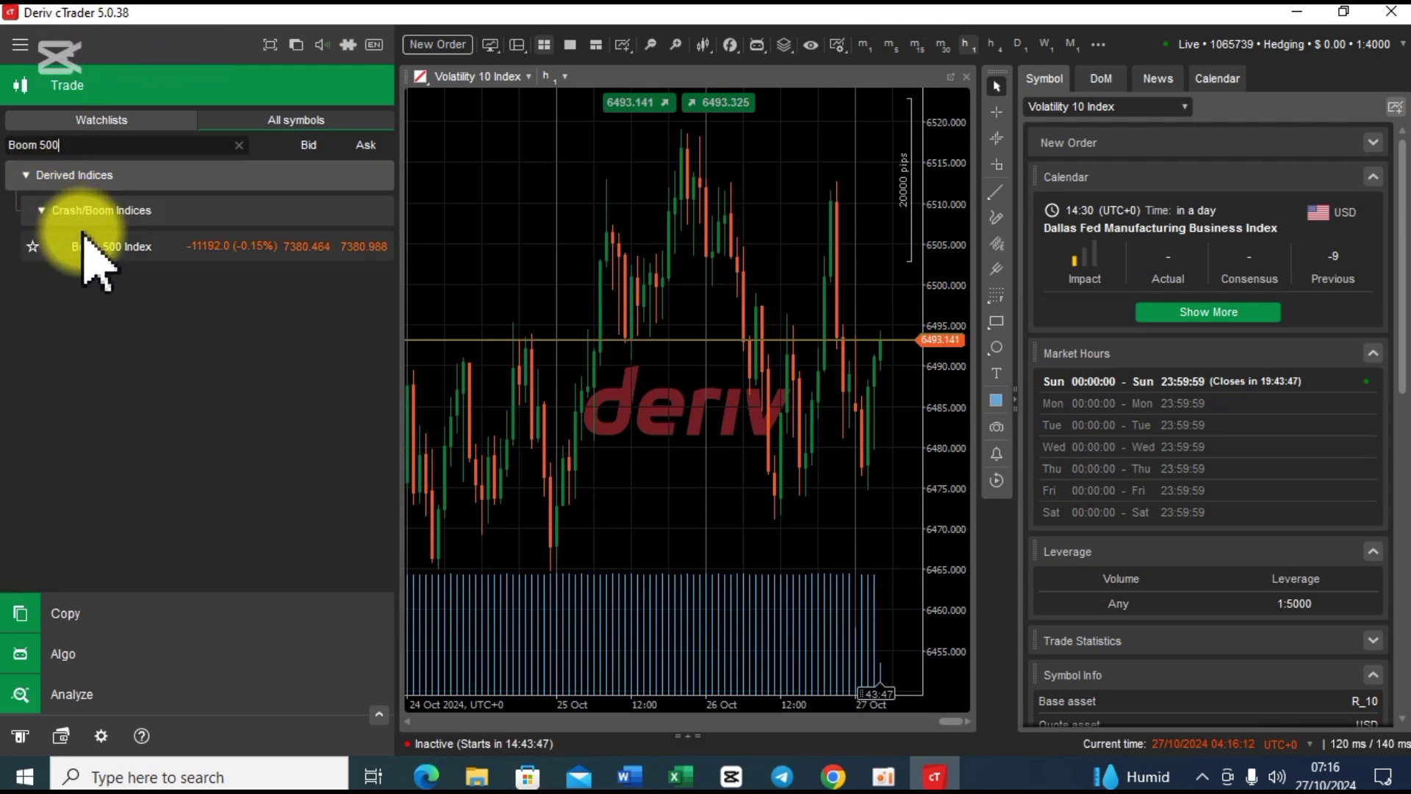
click(115, 250)
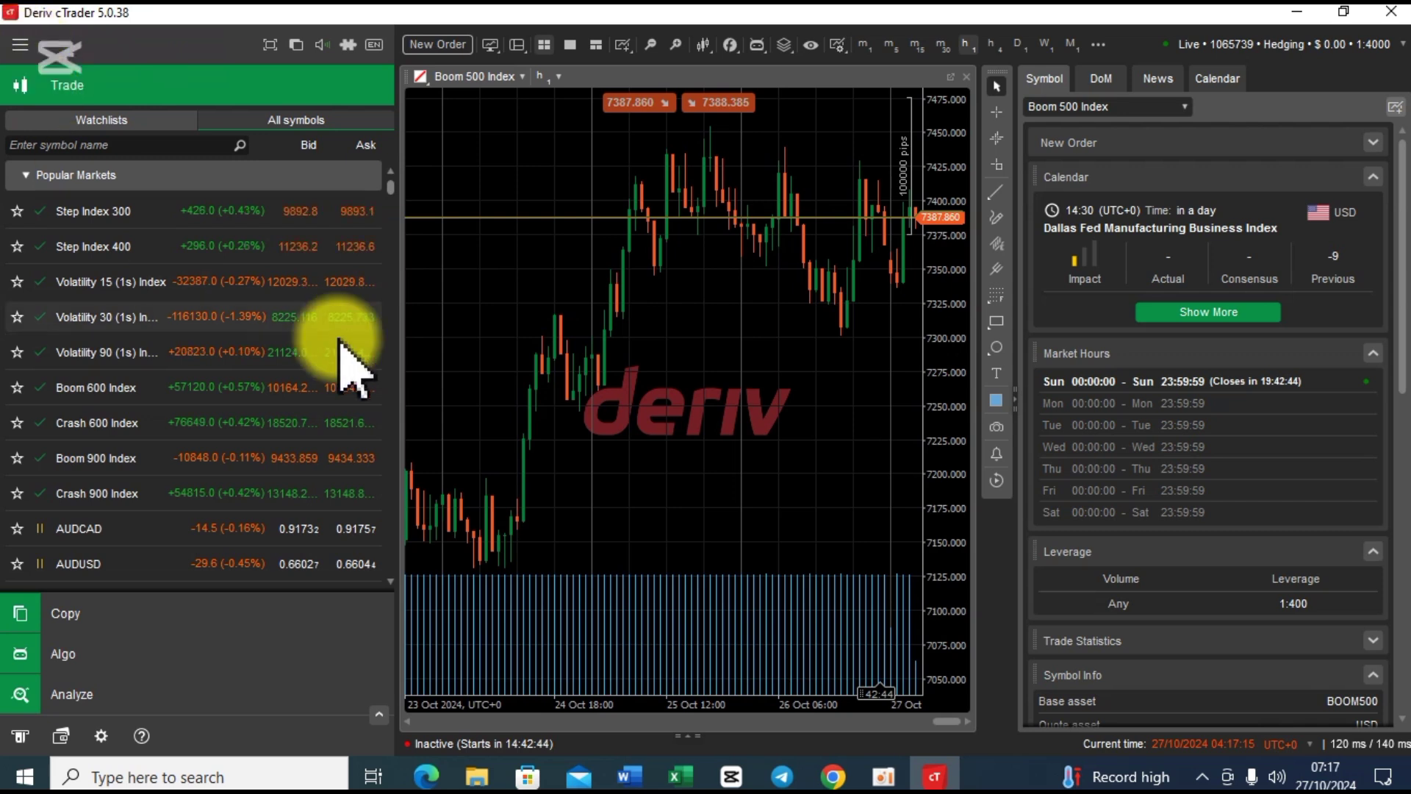
click(19, 45)
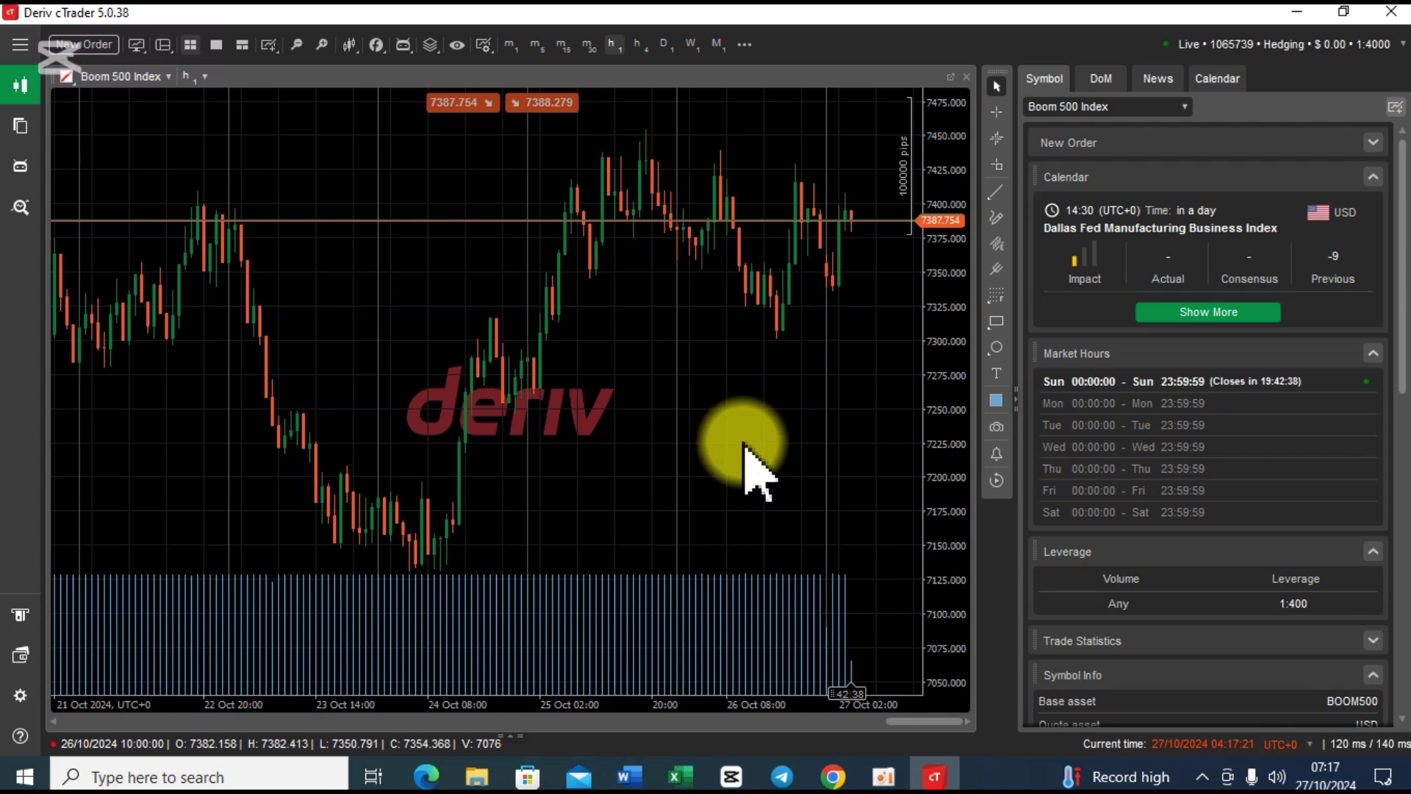
Set the Boom 500 Index chart's timeframe to the standard 4 hours.
click(188, 76)
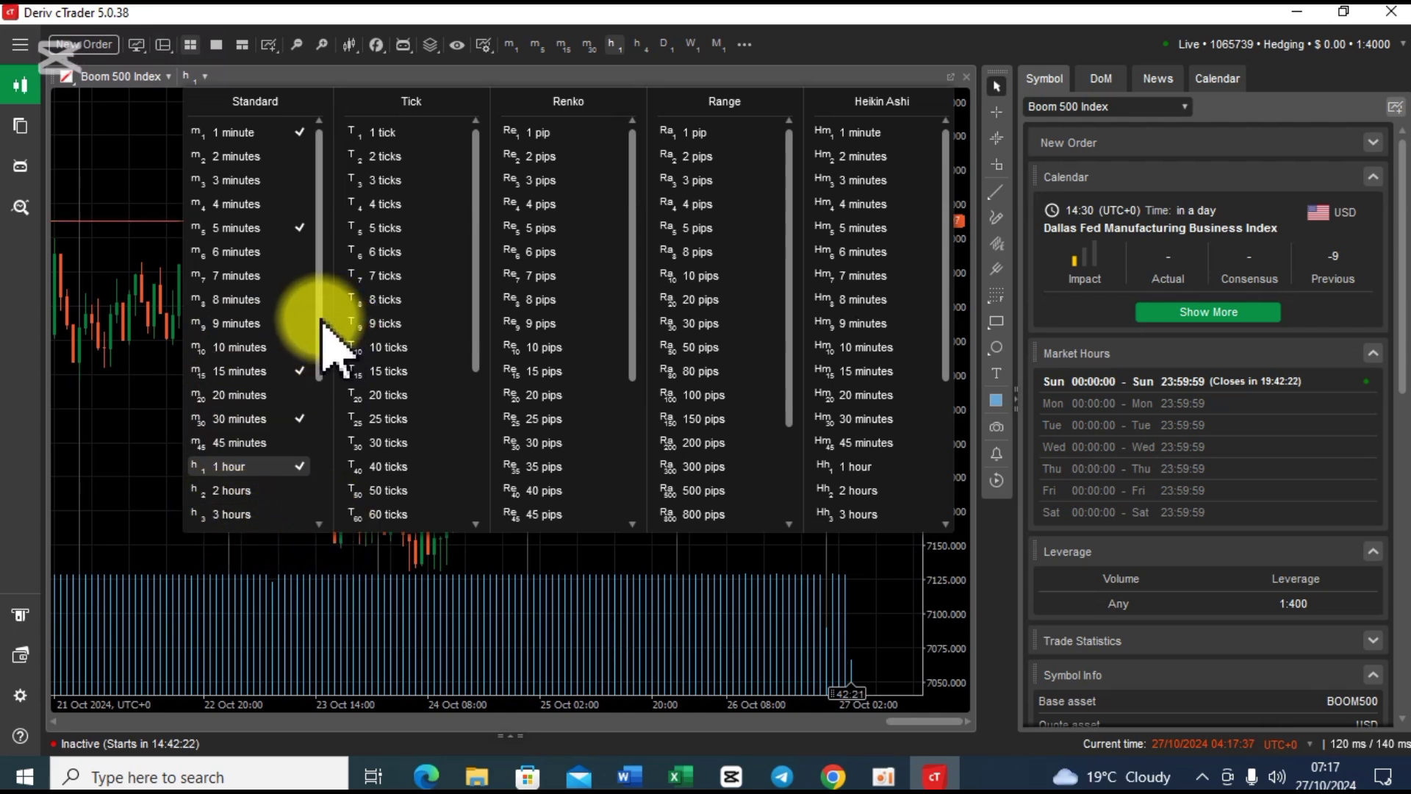
drag(321, 345, 324, 404)
scroll(303, 394, down, 1)
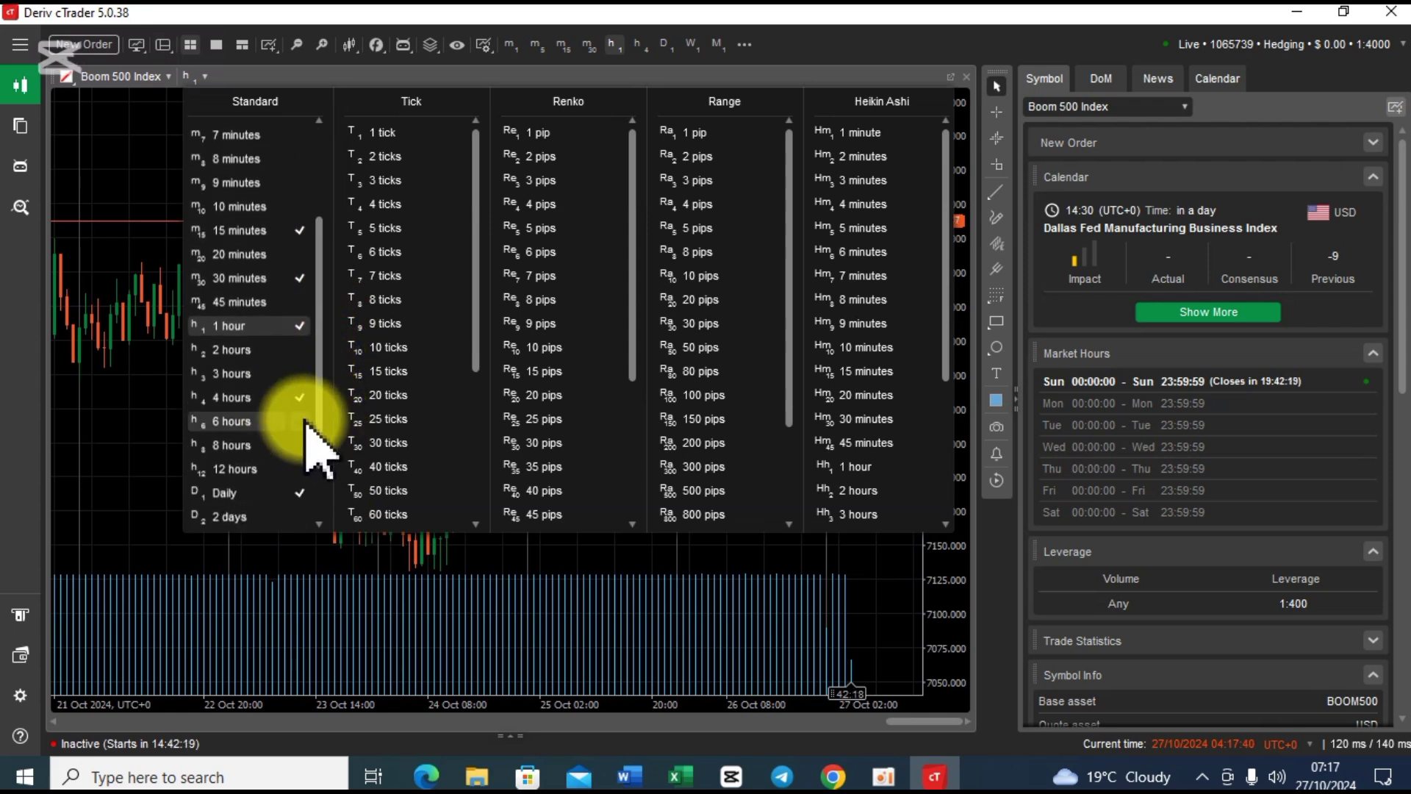
click(247, 397)
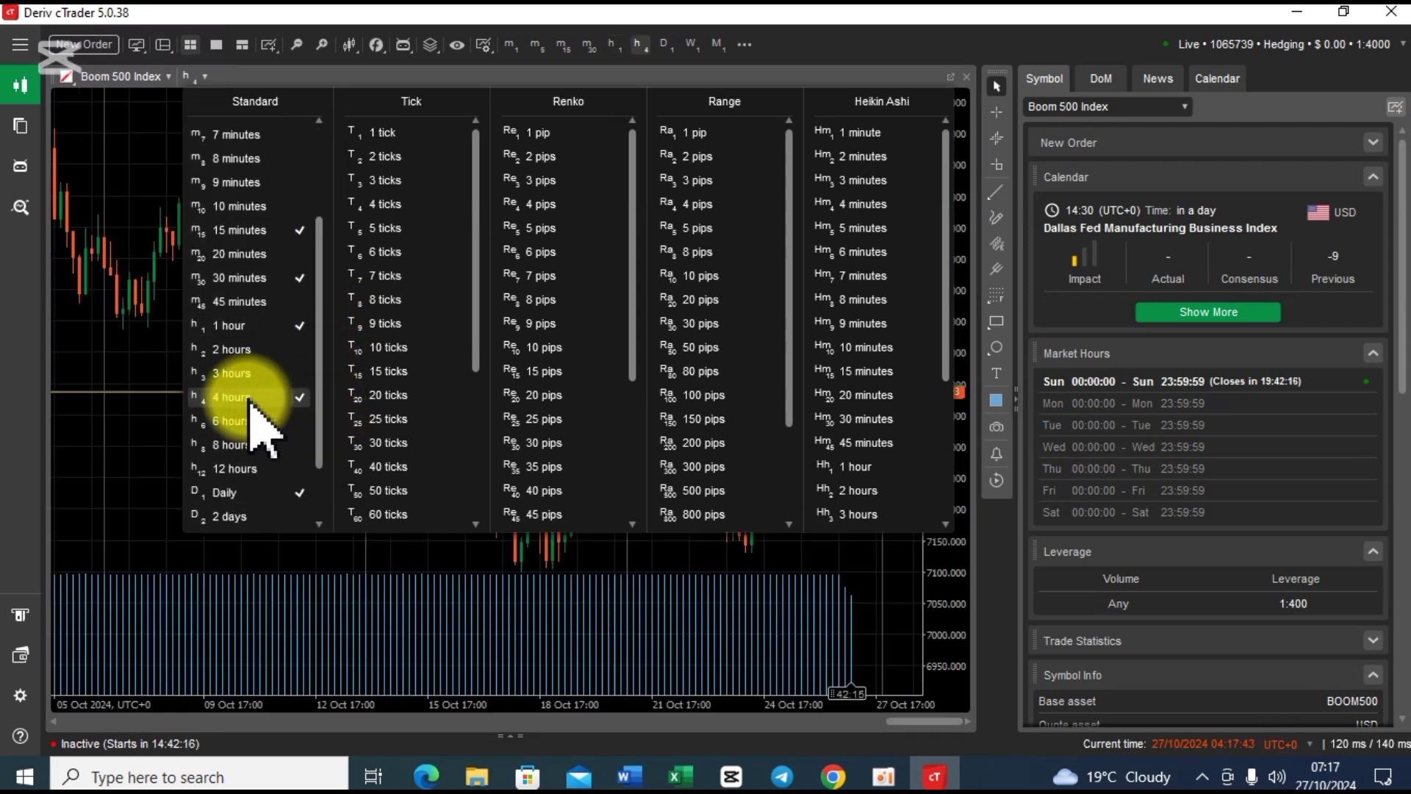
click(147, 419)
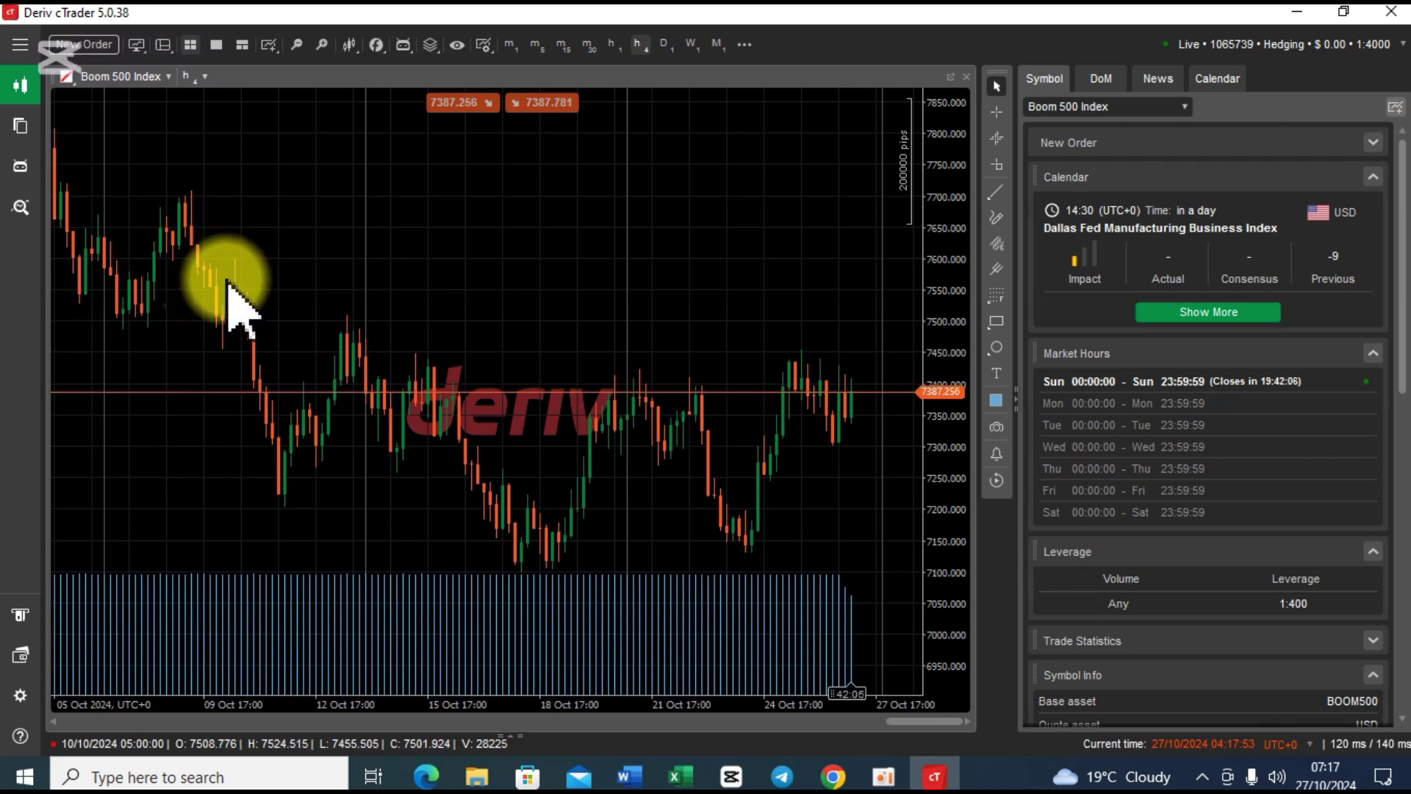
Draw trend lines along the October swings from about 7670 down to 7200, up to 7480 and down to 7100.
click(997, 192)
click(912, 239)
drag(182, 208, 316, 432)
click(284, 506)
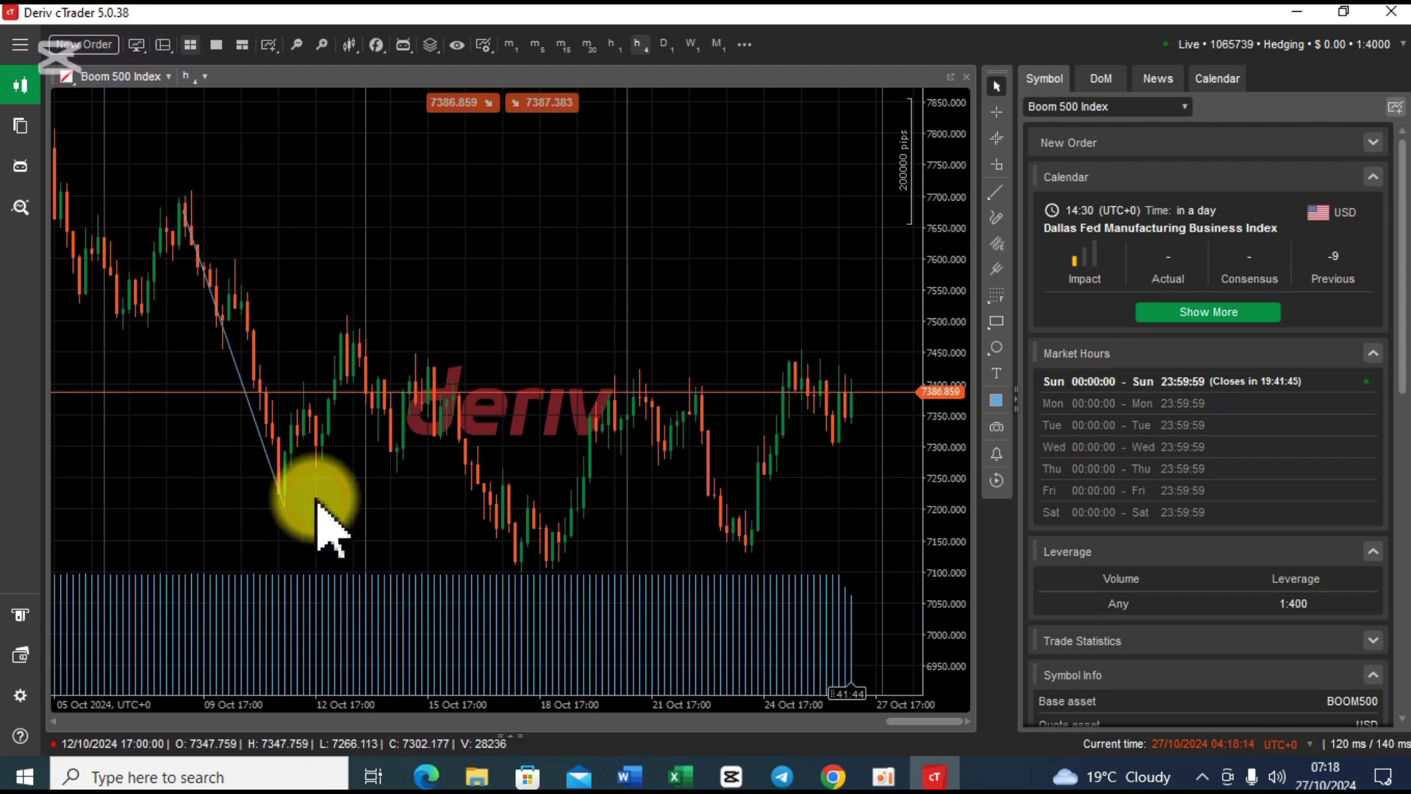
click(358, 327)
click(359, 333)
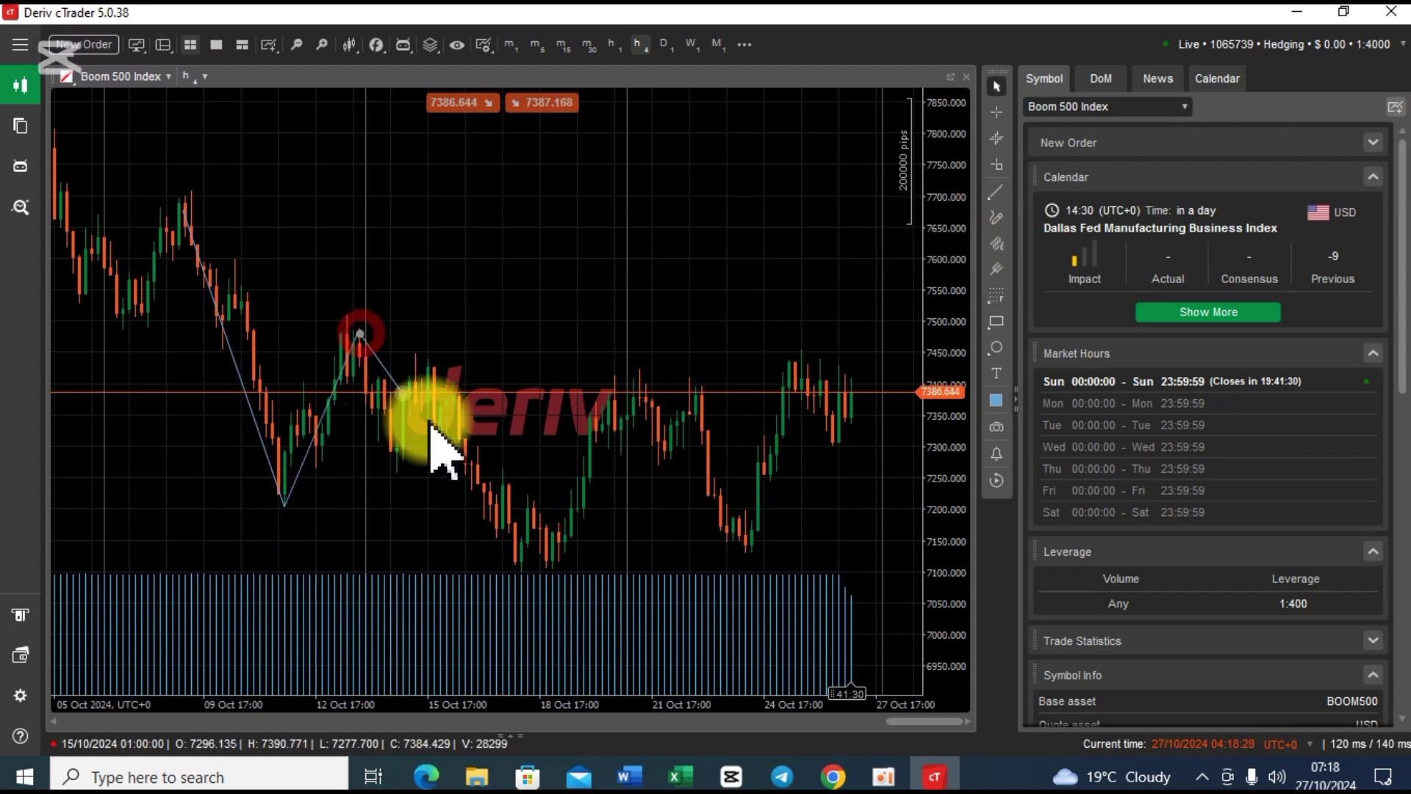
click(522, 570)
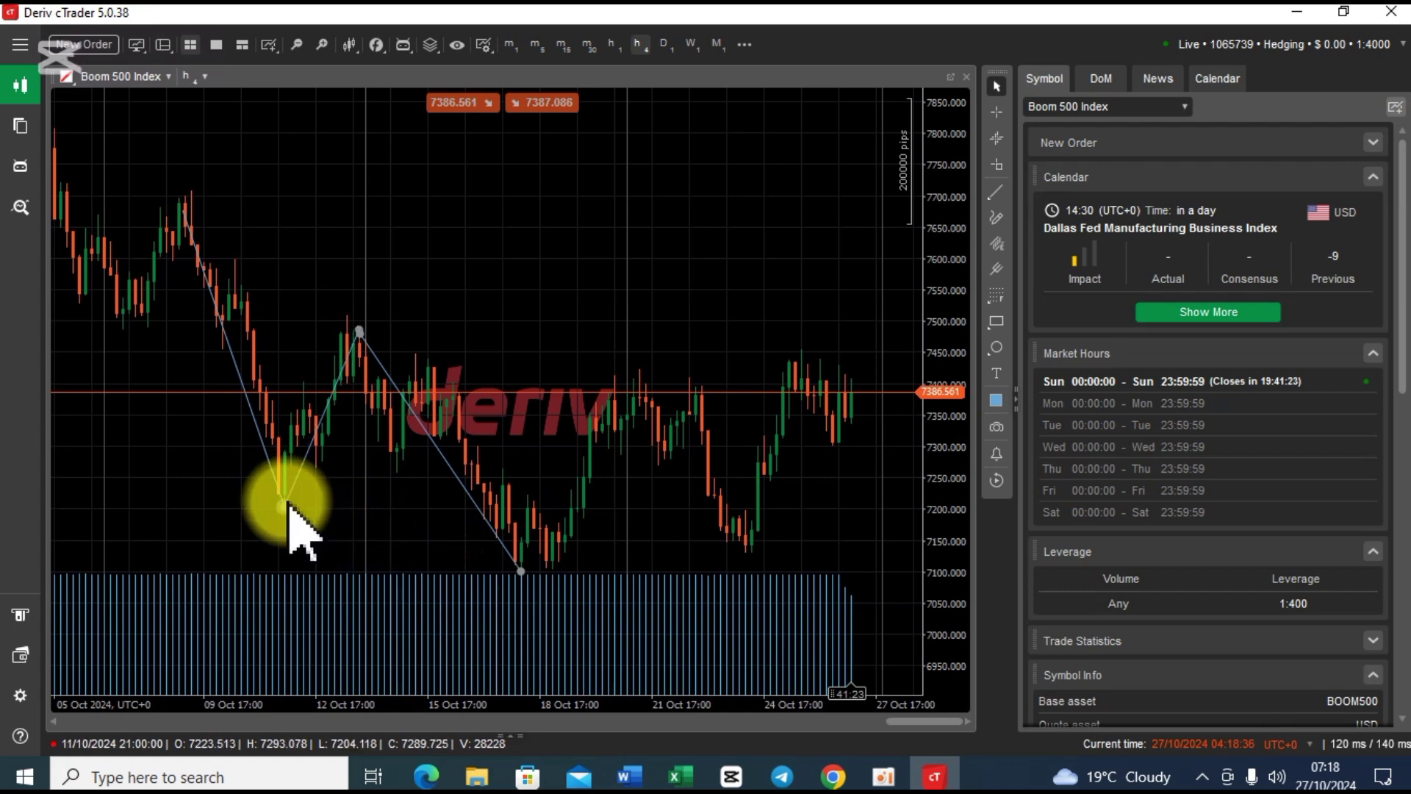
Continue the trend lines from the low near 7100 up to about 7420, down to 7125 and up to 7440.
click(999, 194)
click(998, 196)
click(526, 570)
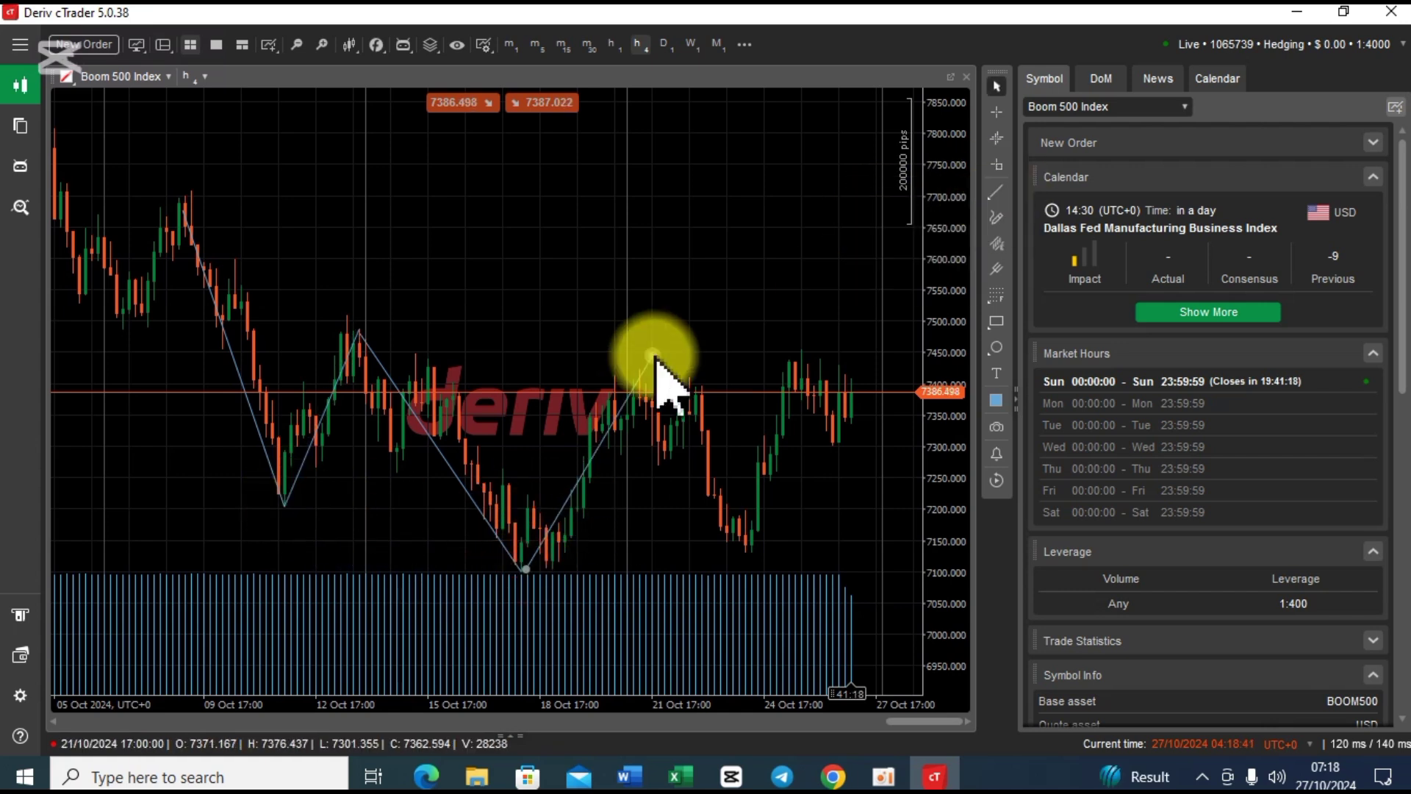
click(640, 370)
click(637, 373)
click(749, 557)
click(999, 194)
click(749, 557)
click(836, 358)
Draw a slightly falling trend line above the swing highs, from about 7490 to about 7440.
click(999, 194)
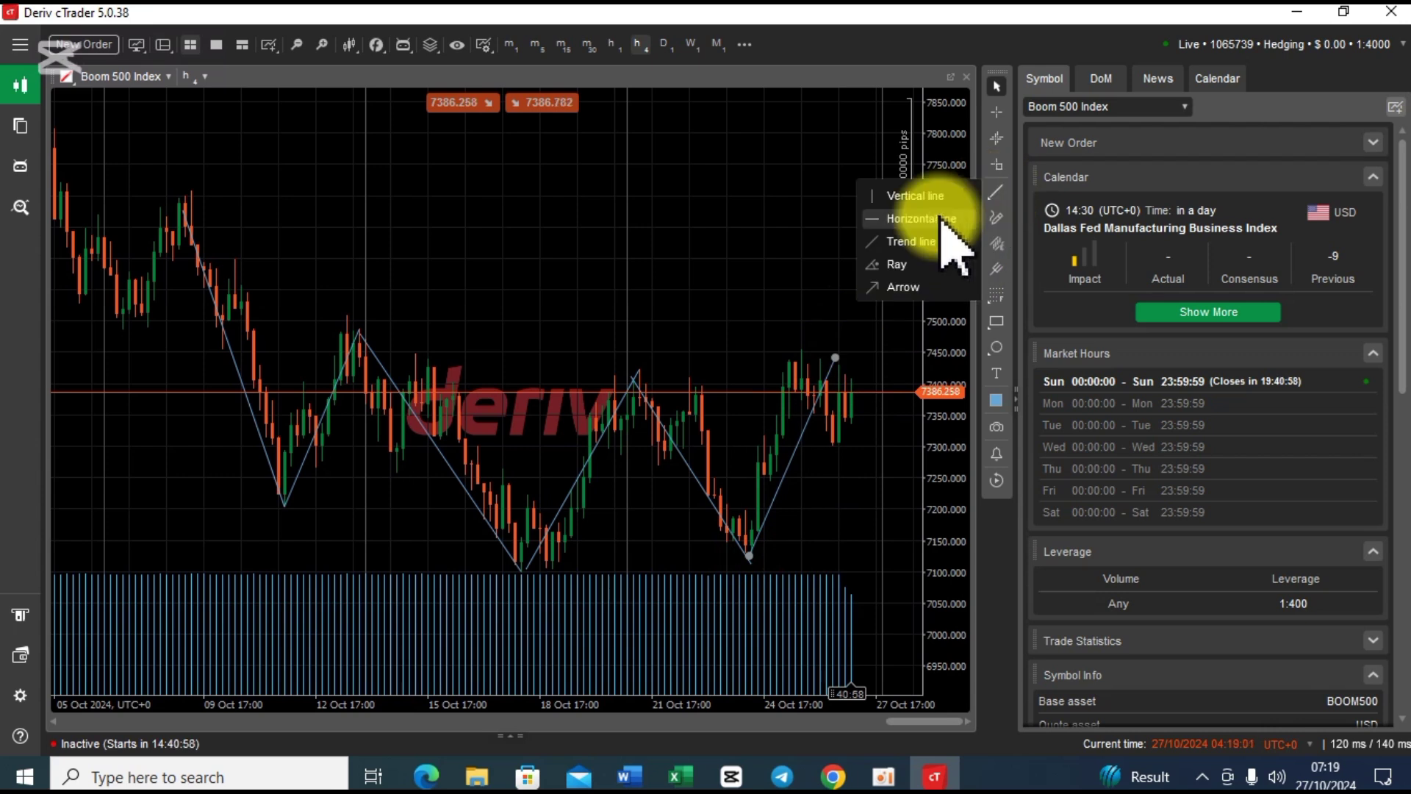
click(998, 194)
click(336, 325)
click(859, 358)
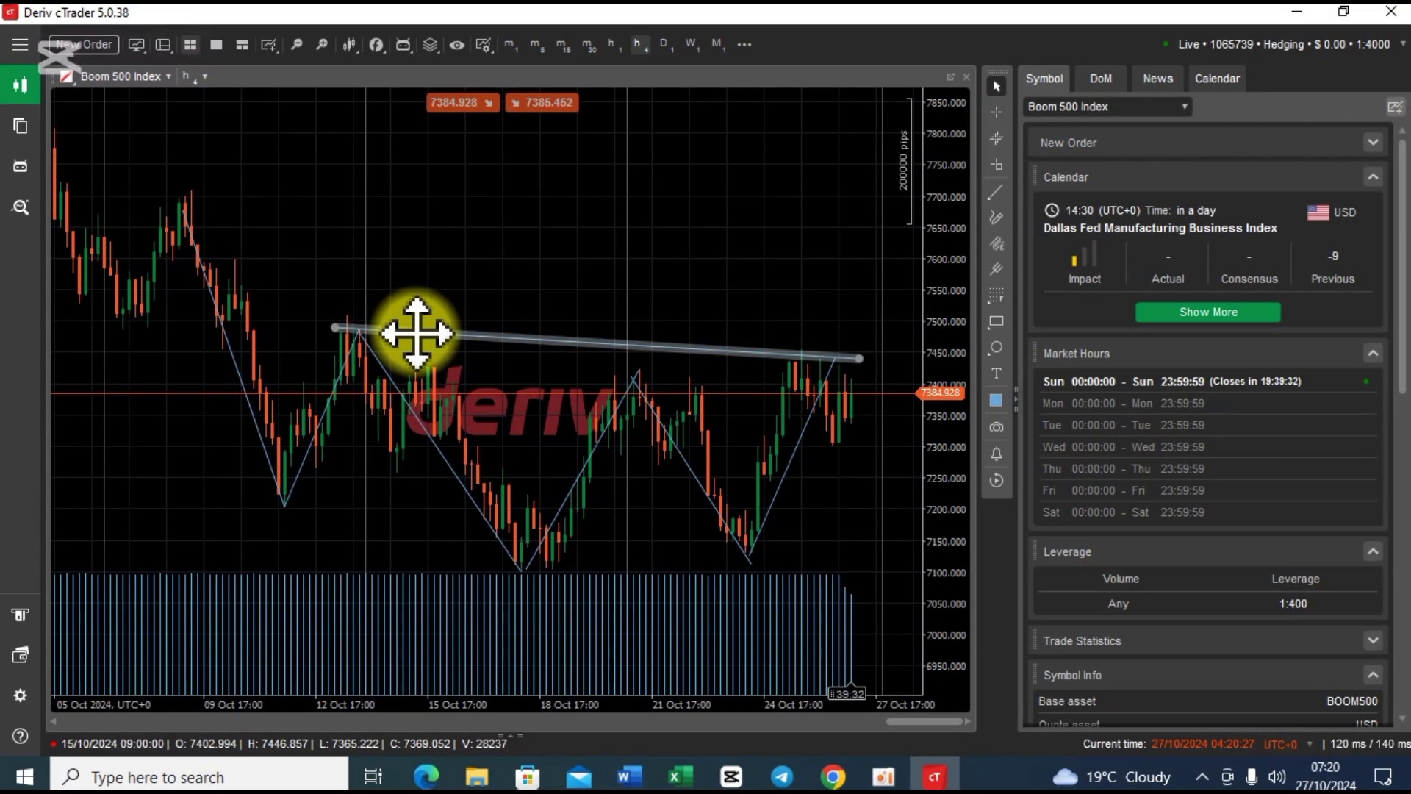
Delete the trend line above the highs and all swing trend lines from the chart.
click(417, 333)
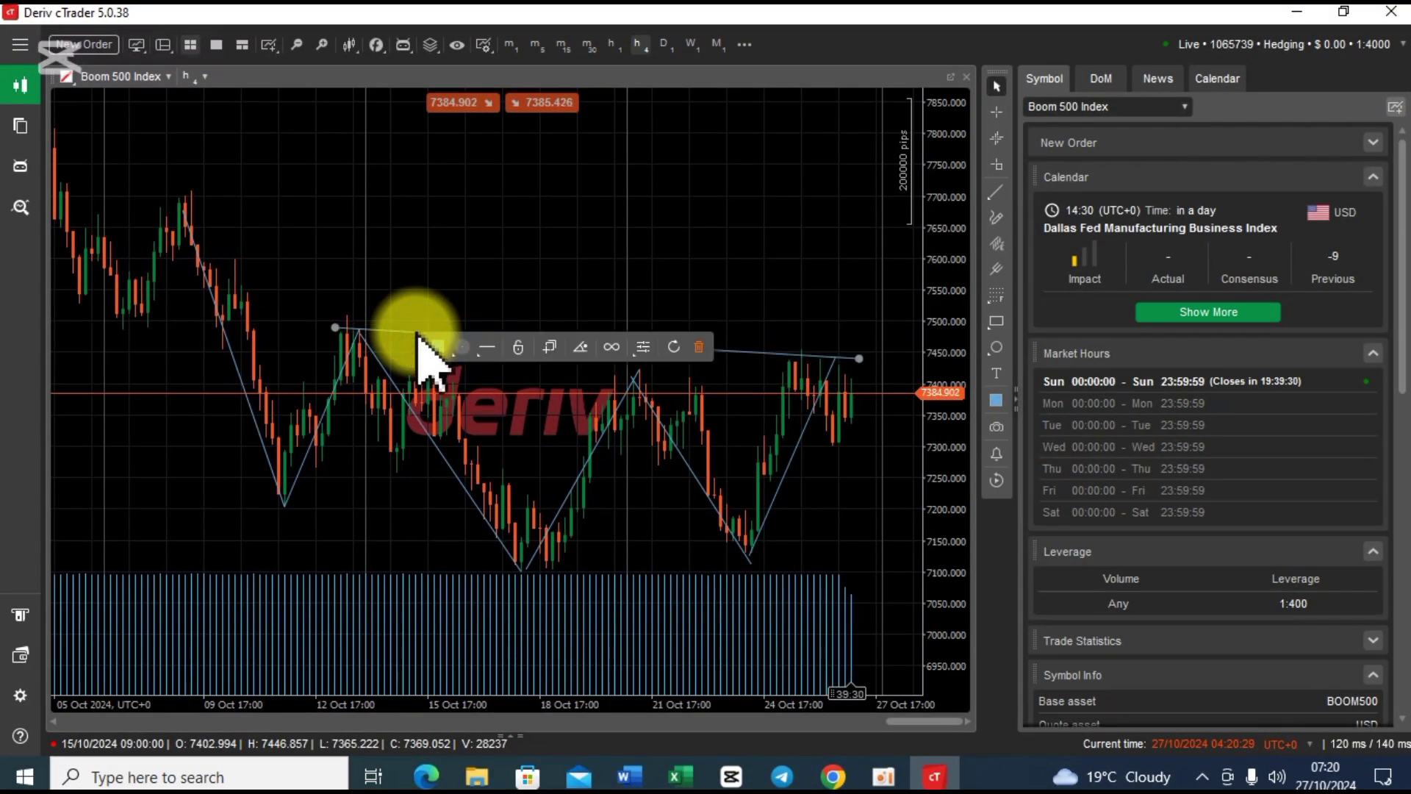
click(693, 347)
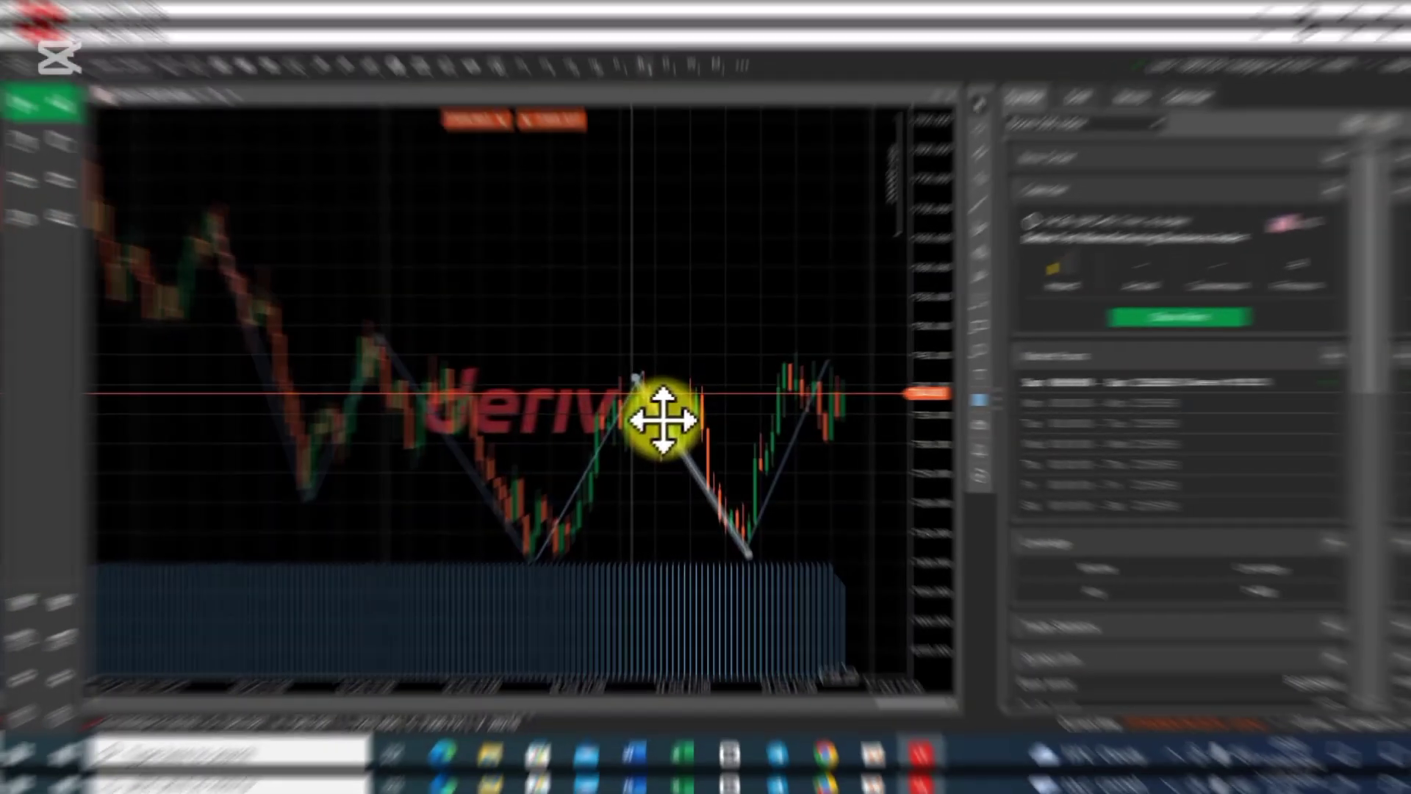
click(803, 432)
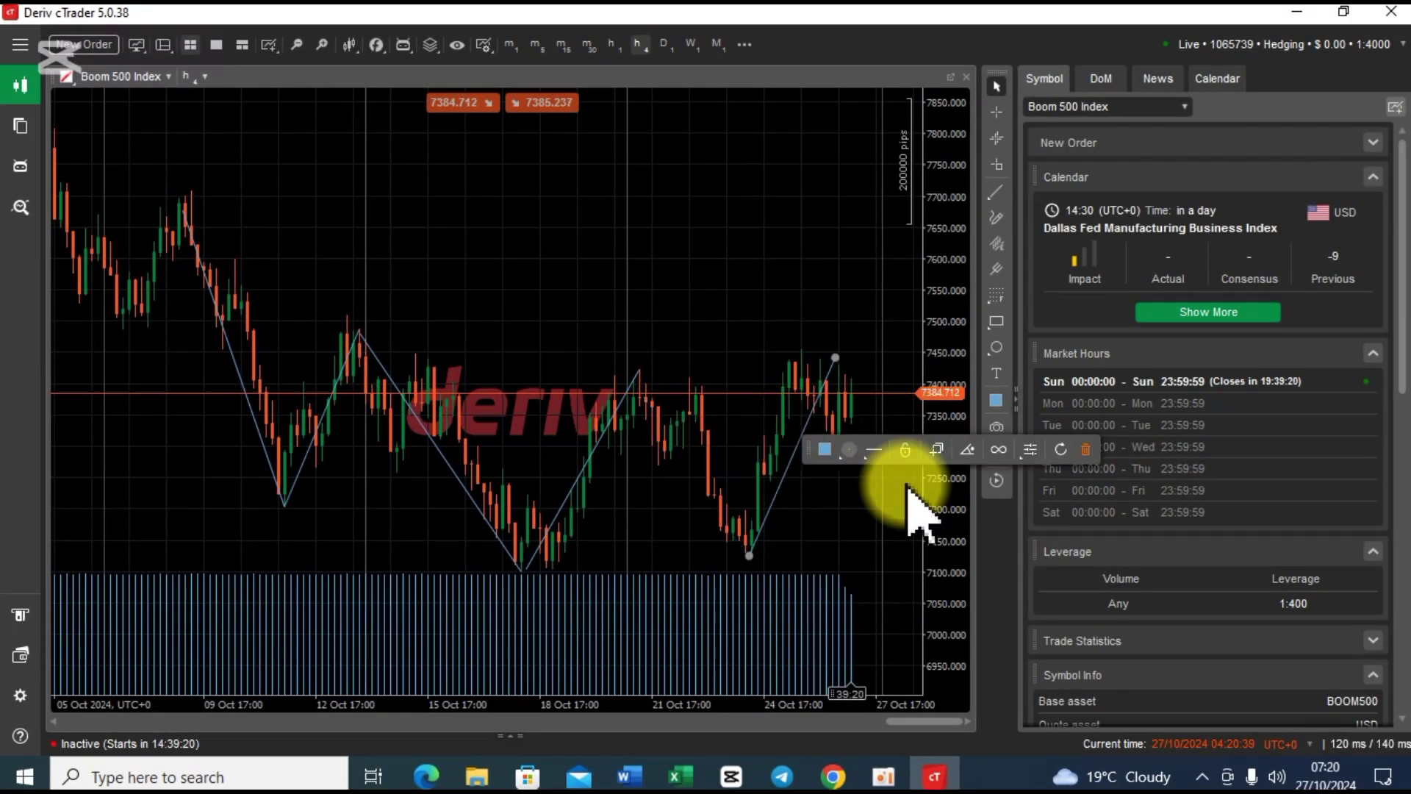
click(579, 473)
click(864, 482)
click(453, 464)
click(735, 479)
click(315, 400)
click(610, 418)
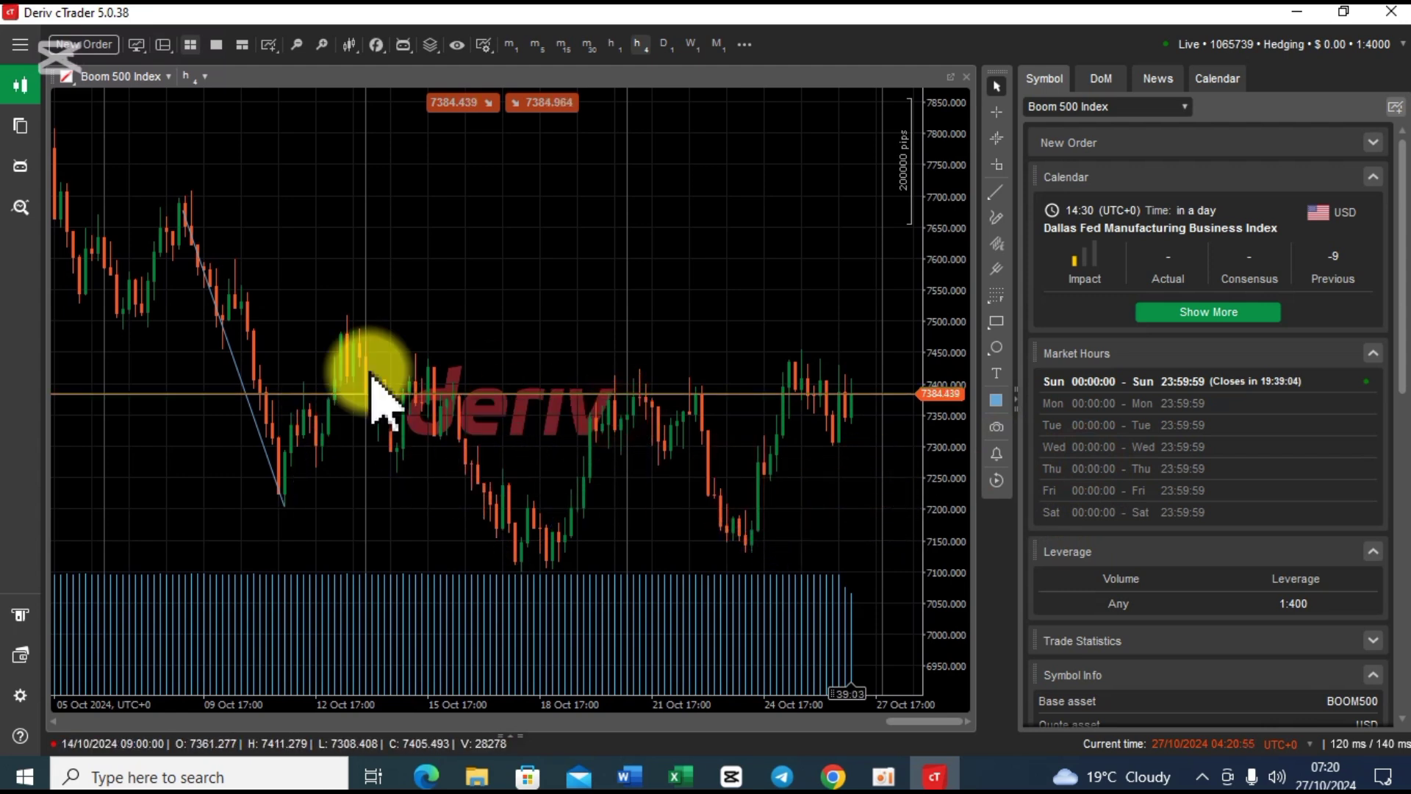
click(227, 369)
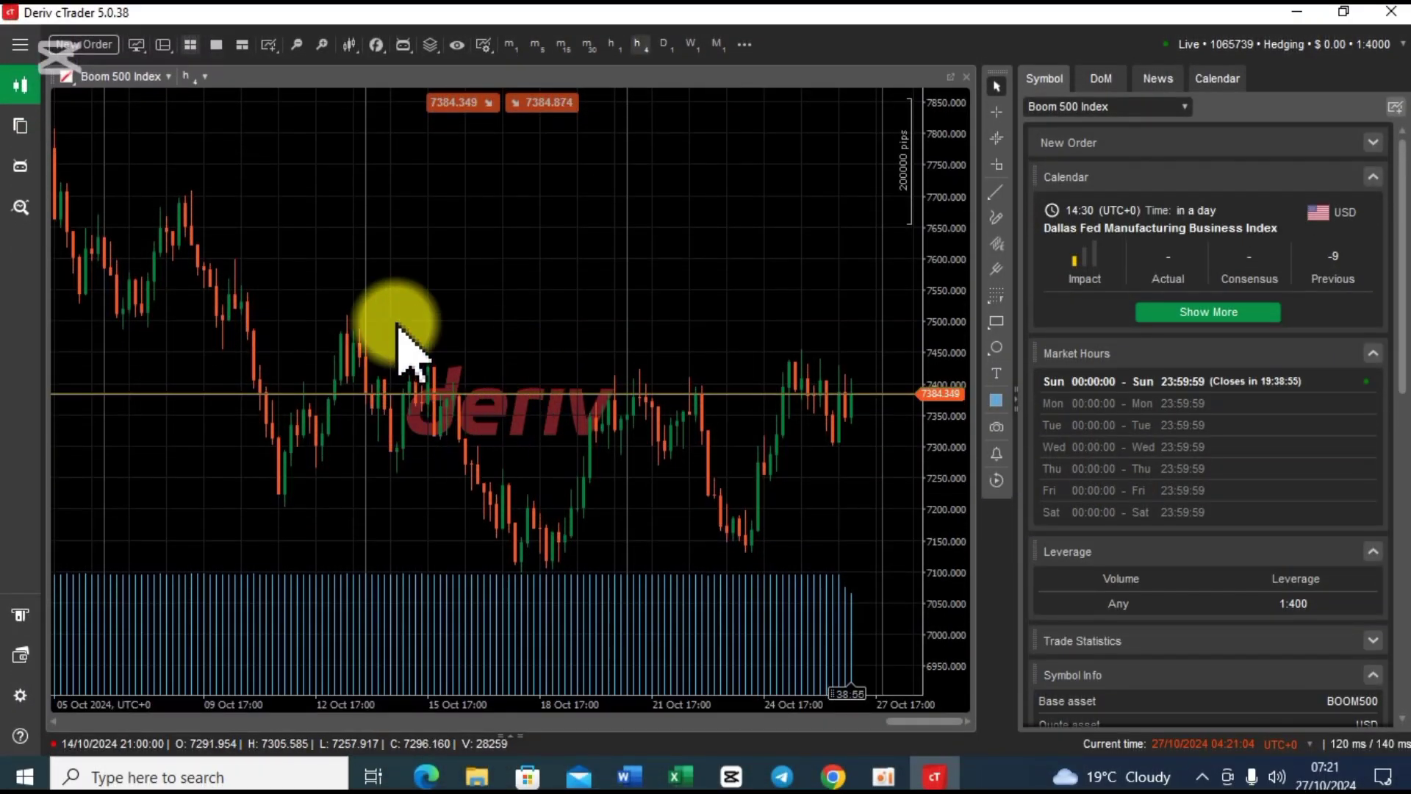
Start a market replay of Boom 500 Index from 21/09/2024 01:00 with 10000 starting capital and set its speed to 100000x.
drag(397, 345, 1041, 360)
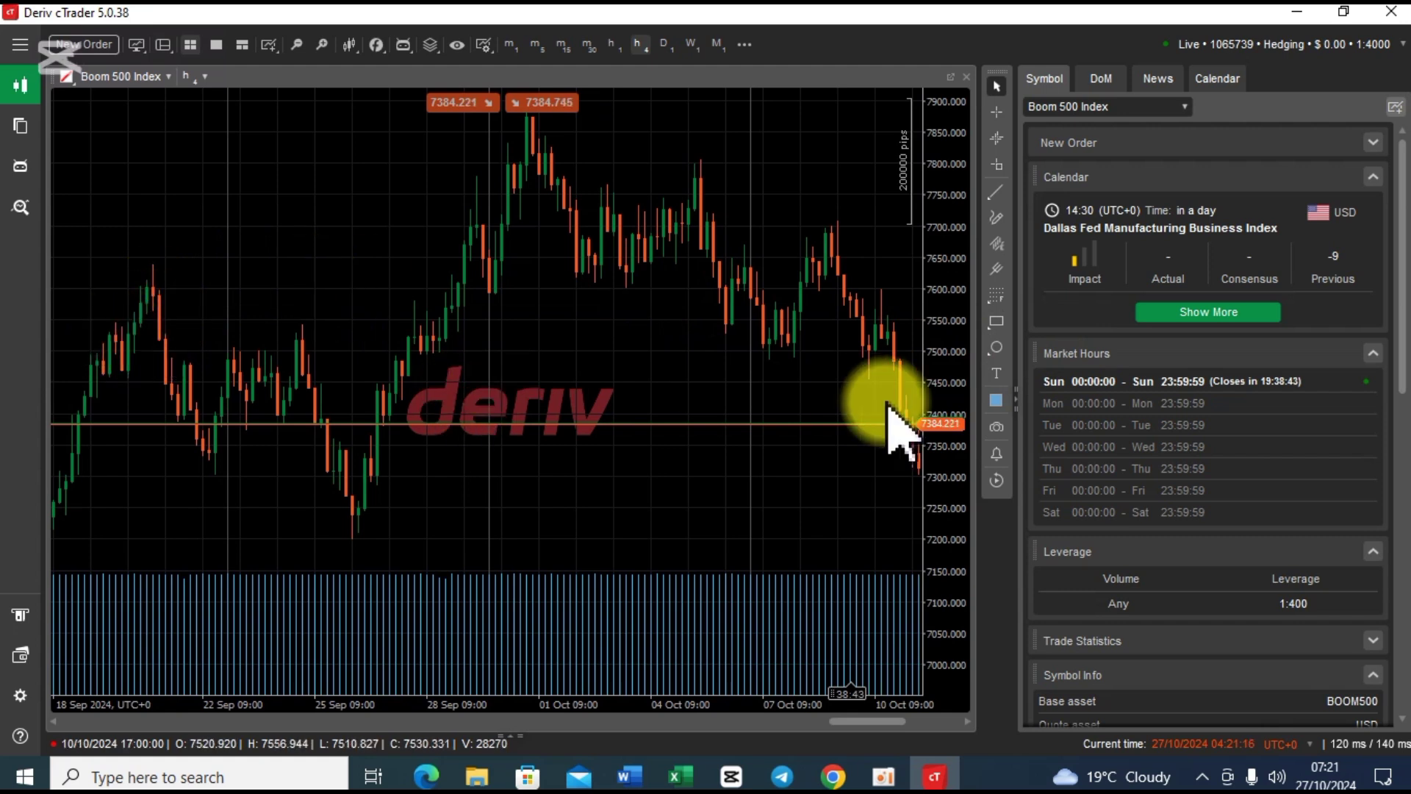
click(998, 479)
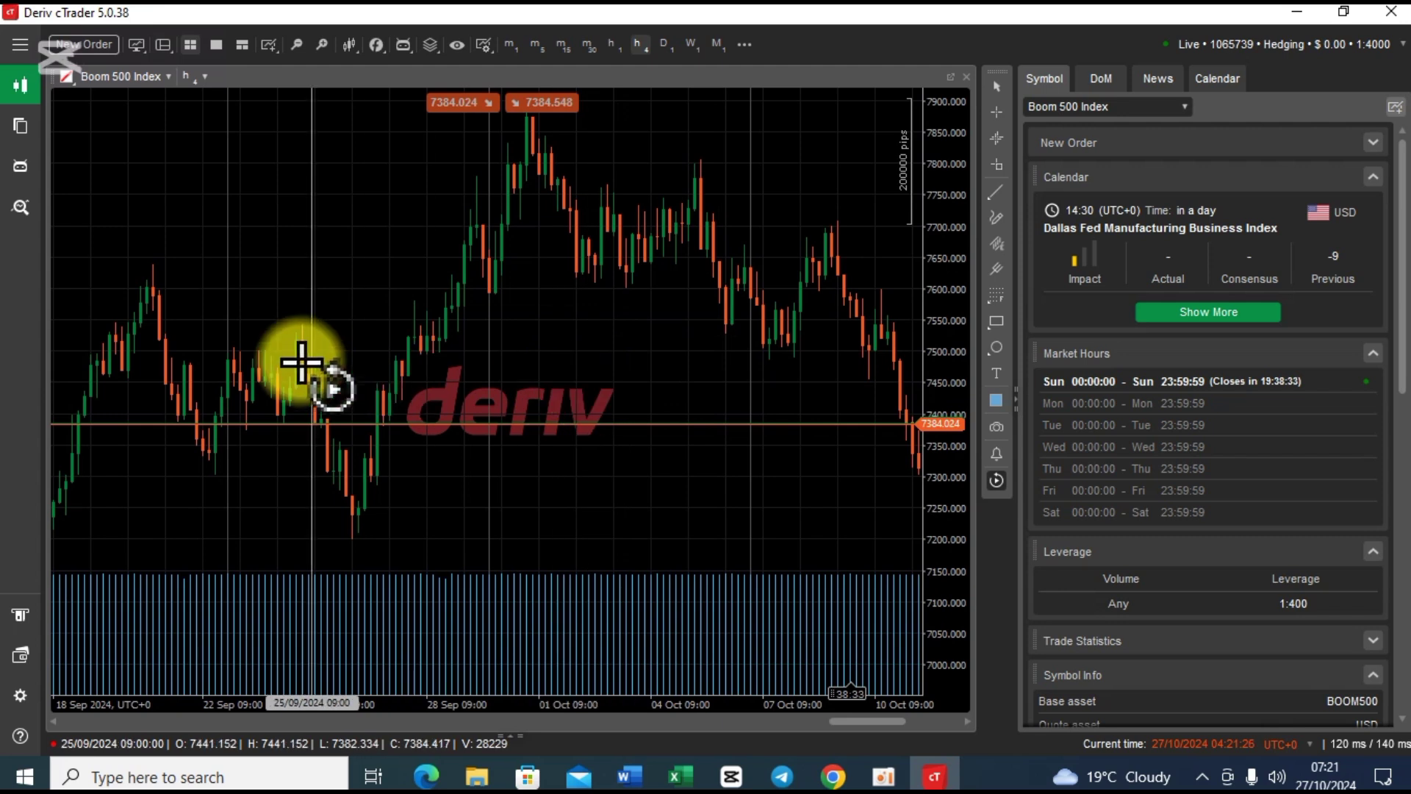
click(156, 318)
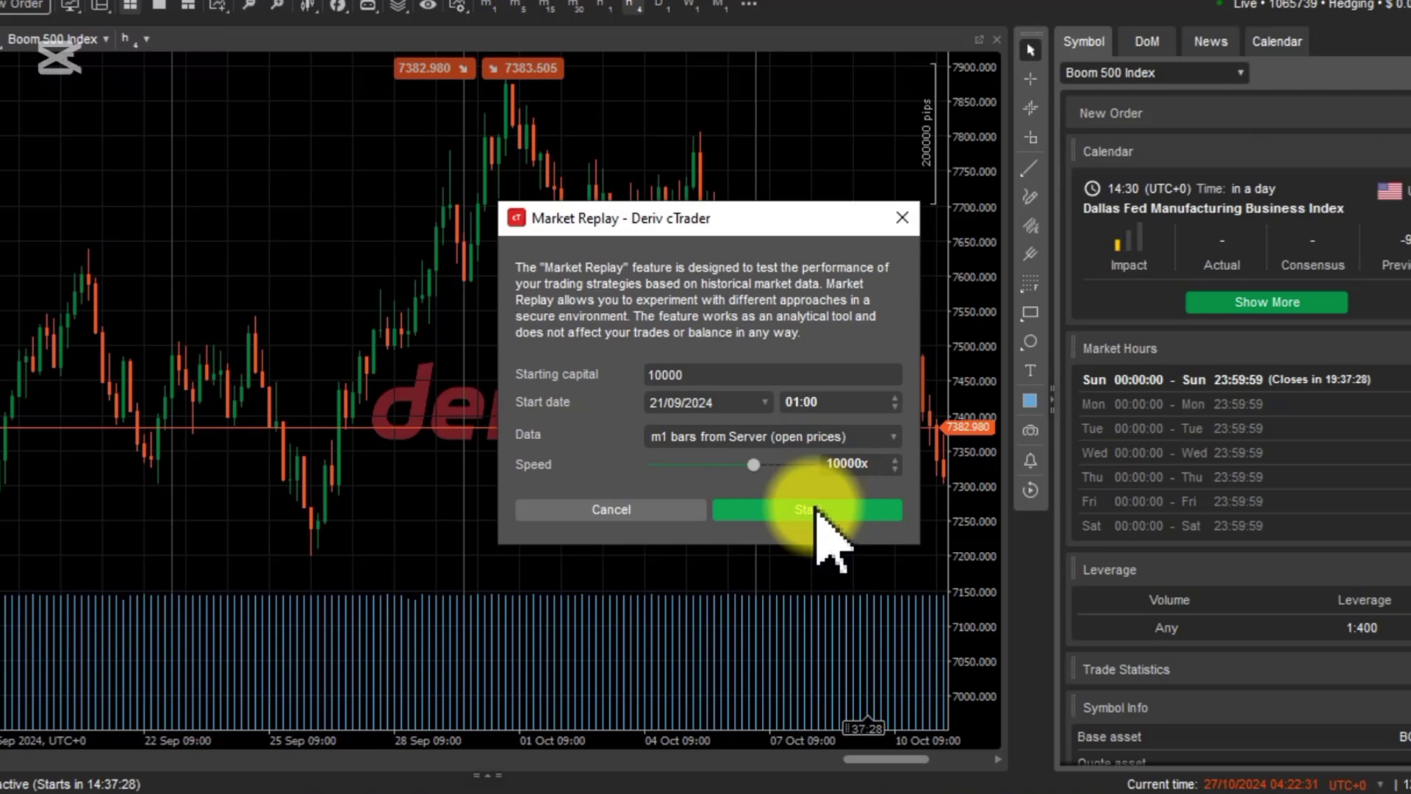
click(816, 509)
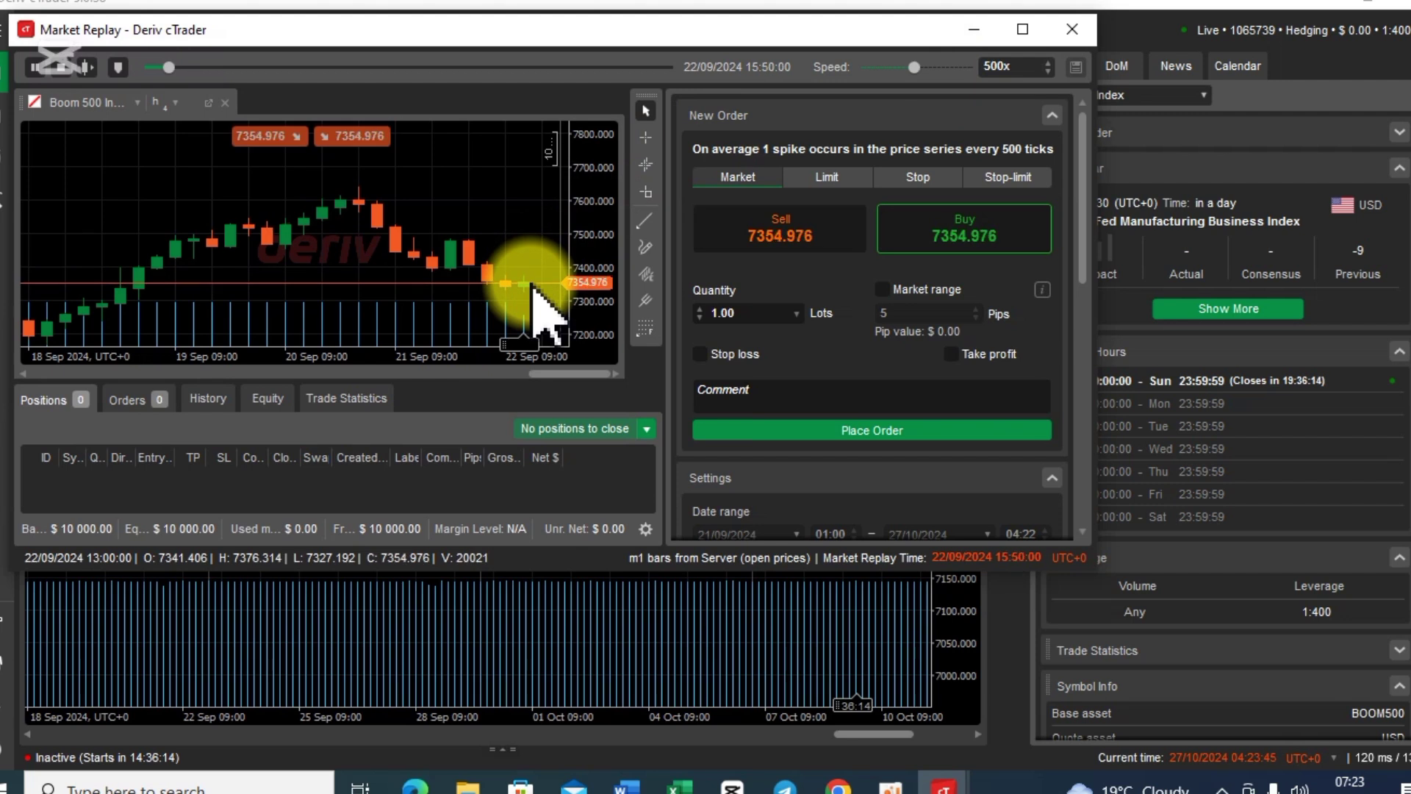
click(918, 67)
drag(923, 69, 954, 56)
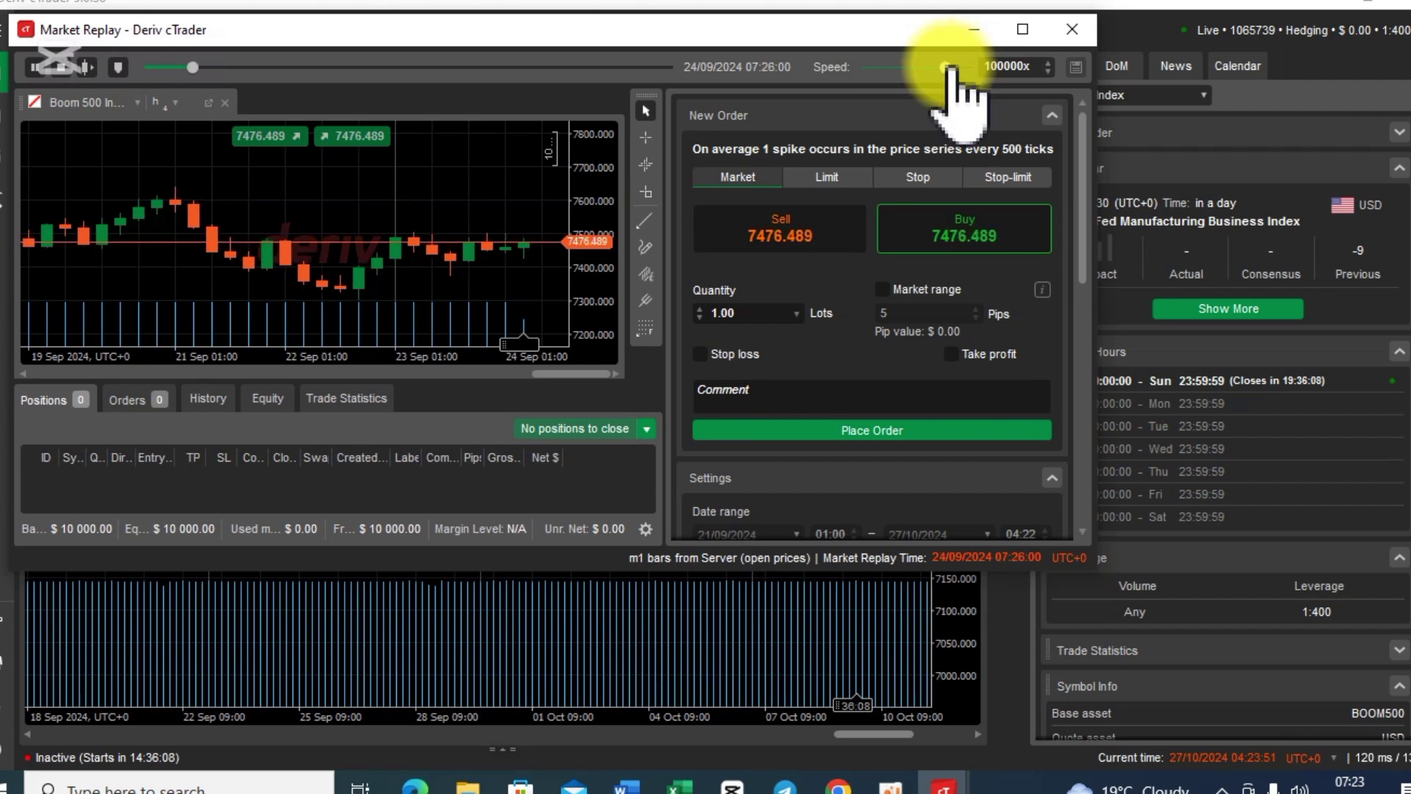
Reduce the market replay speed to 500x and maximize the Market Replay window.
drag(954, 70, 905, 70)
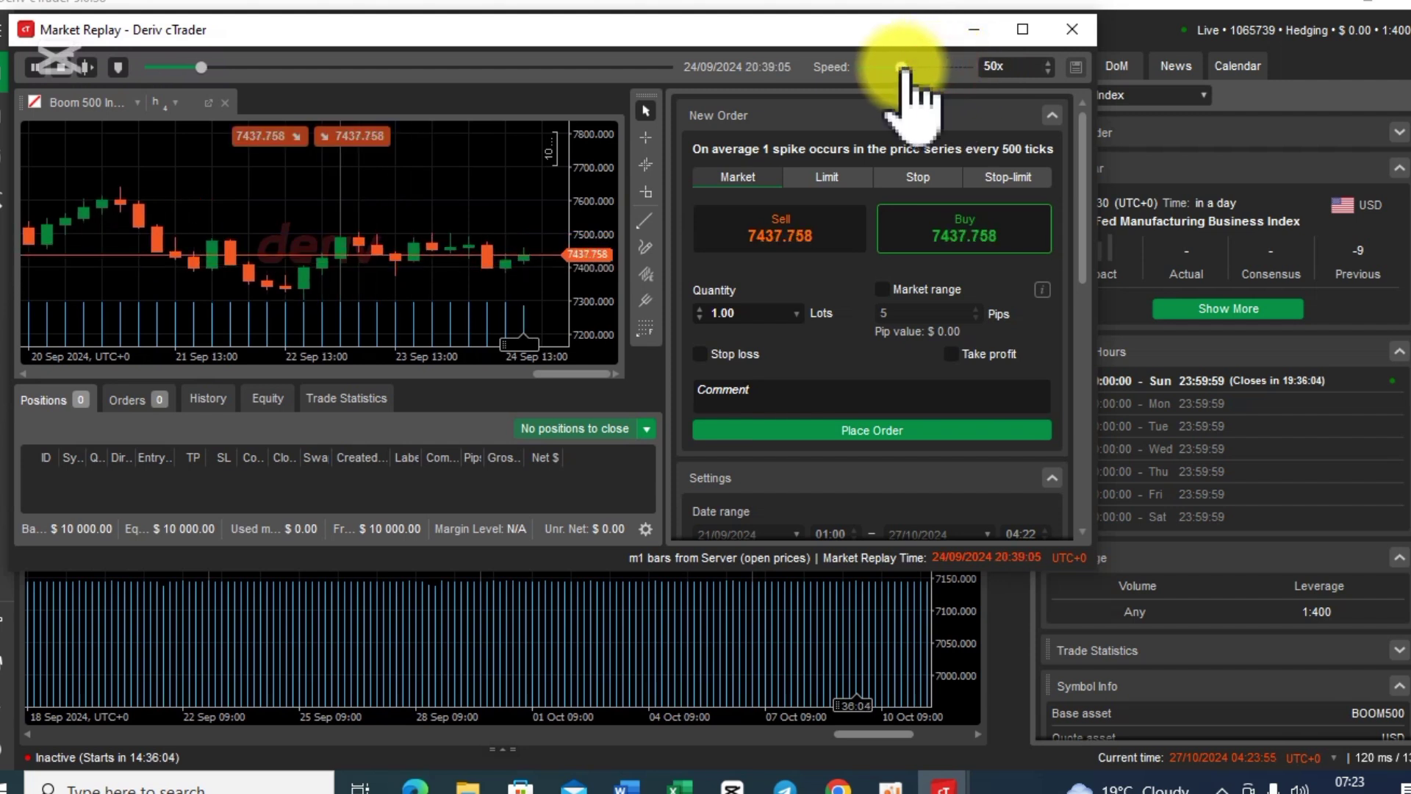
drag(903, 68, 911, 70)
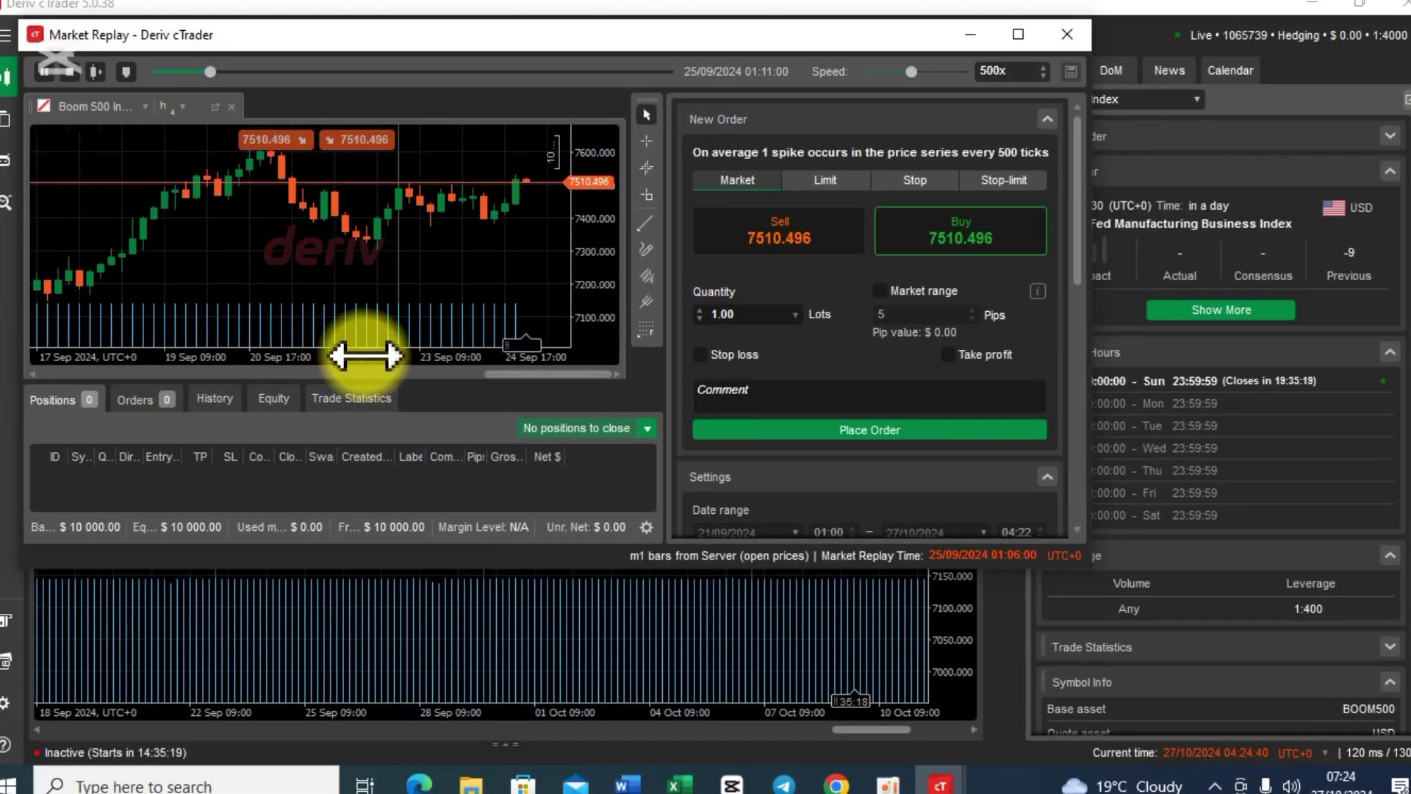
drag(365, 356, 306, 356)
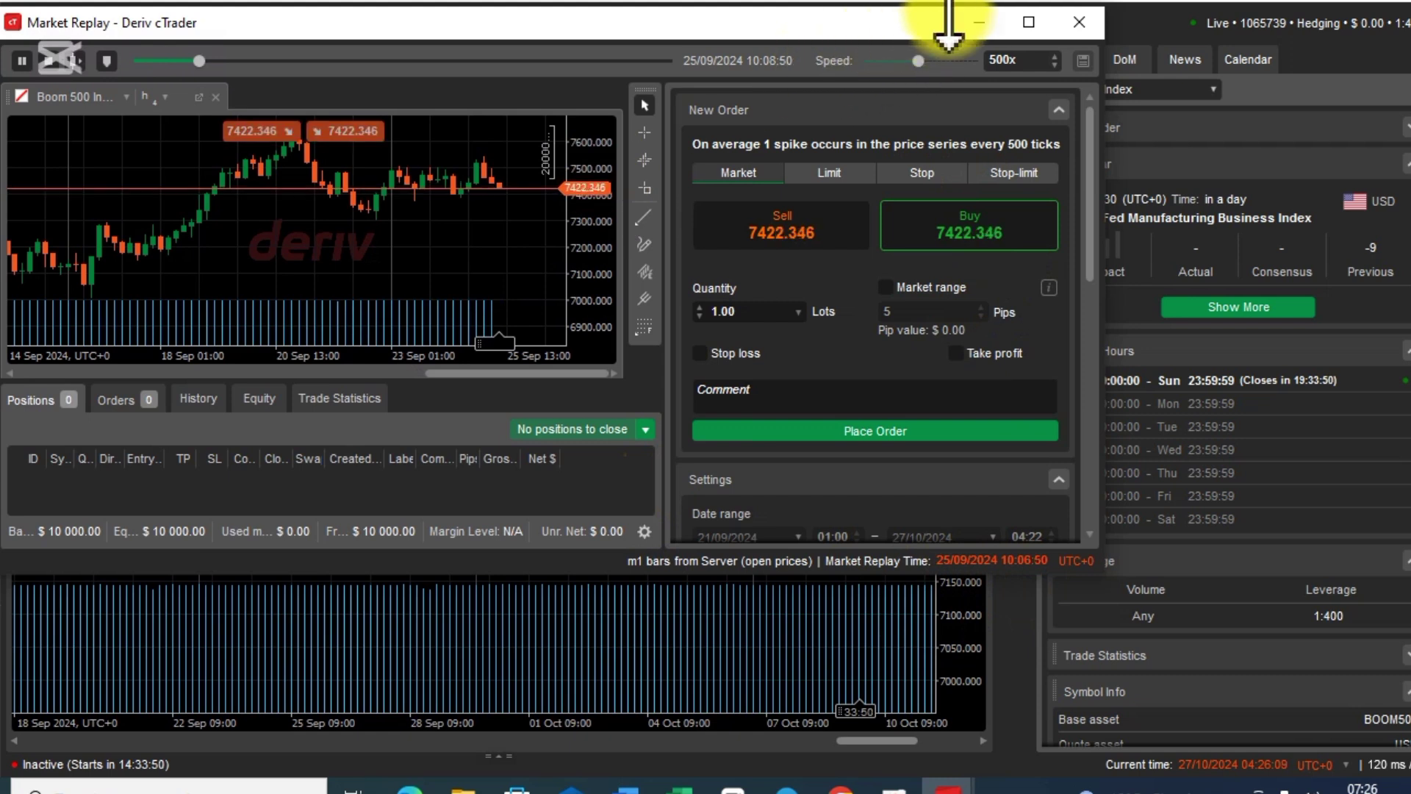
click(1031, 22)
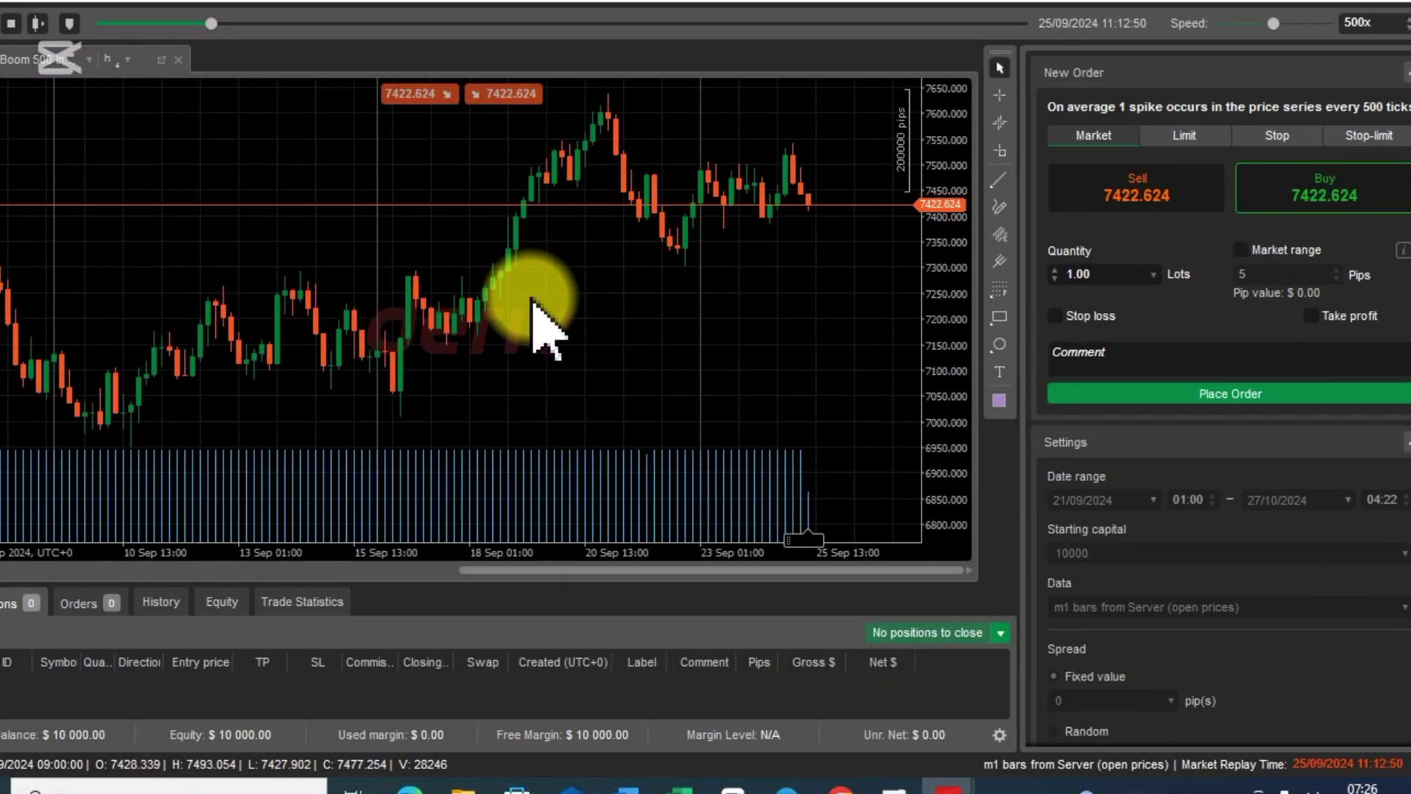
Draw a rectangle over the support zone from about 7010 to 7140, starting near 10 Sep and reaching past the latest candle.
click(999, 317)
click(1059, 324)
mouse_move(379, 348)
mouse_down()
mouse_move(426, 413)
mouse_move(747, 431)
mouse_move(919, 411)
mouse_up()
drag(408, 407, 155, 419)
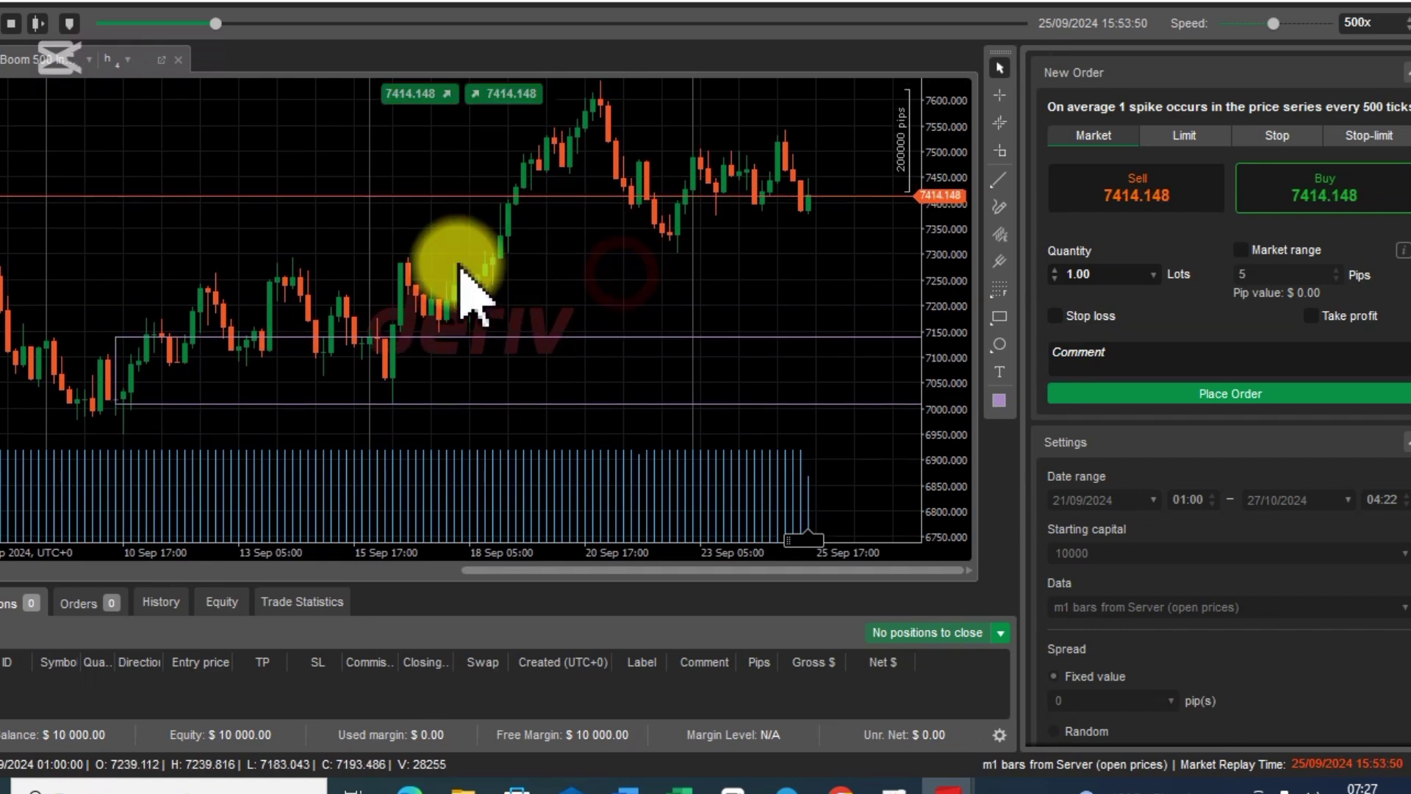
Draw a near-horizontal trend line at about 7300 under the recent swing low, extending past the latest candle, and give it a thicker stroke.
click(1000, 180)
click(1024, 230)
click(684, 271)
click(899, 269)
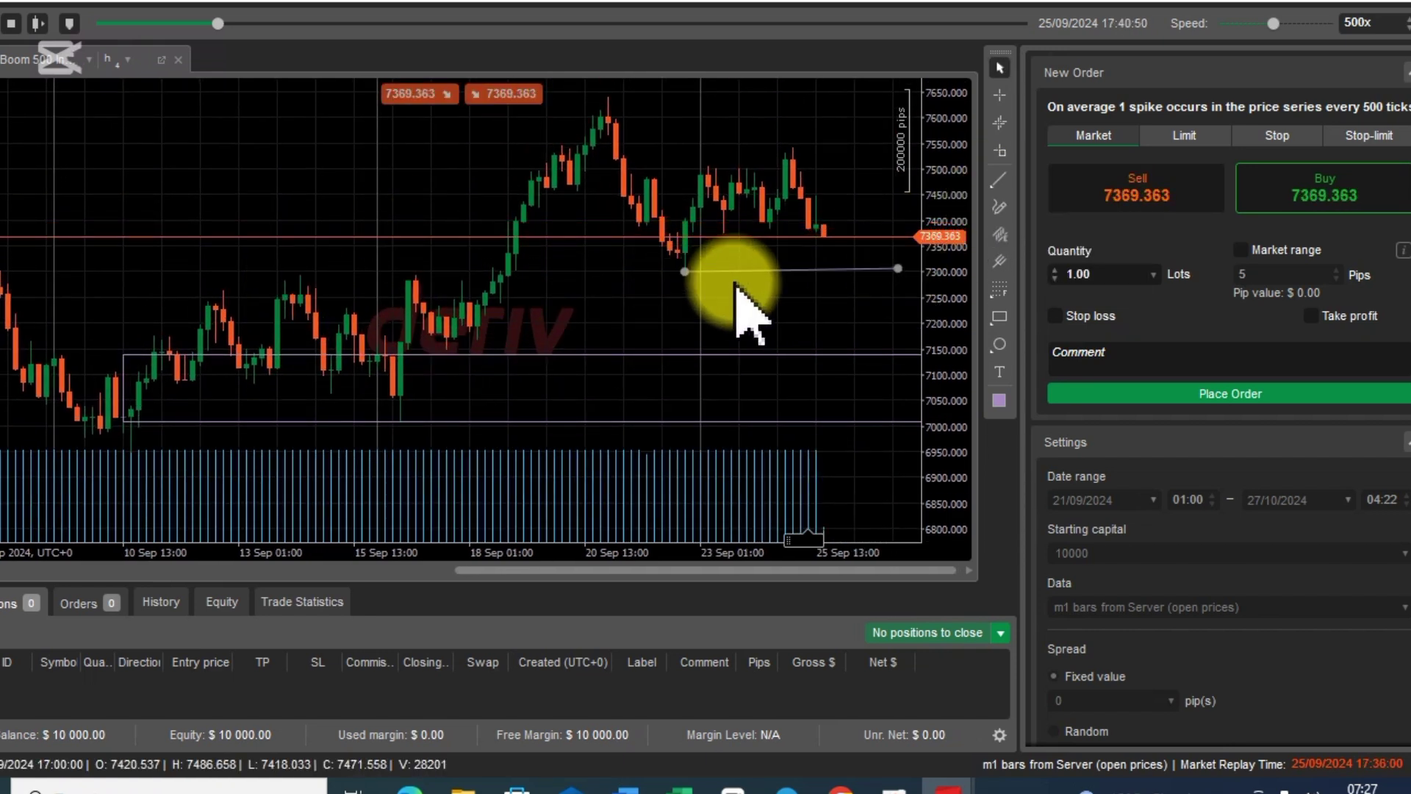
drag(716, 274, 711, 272)
drag(871, 274, 902, 272)
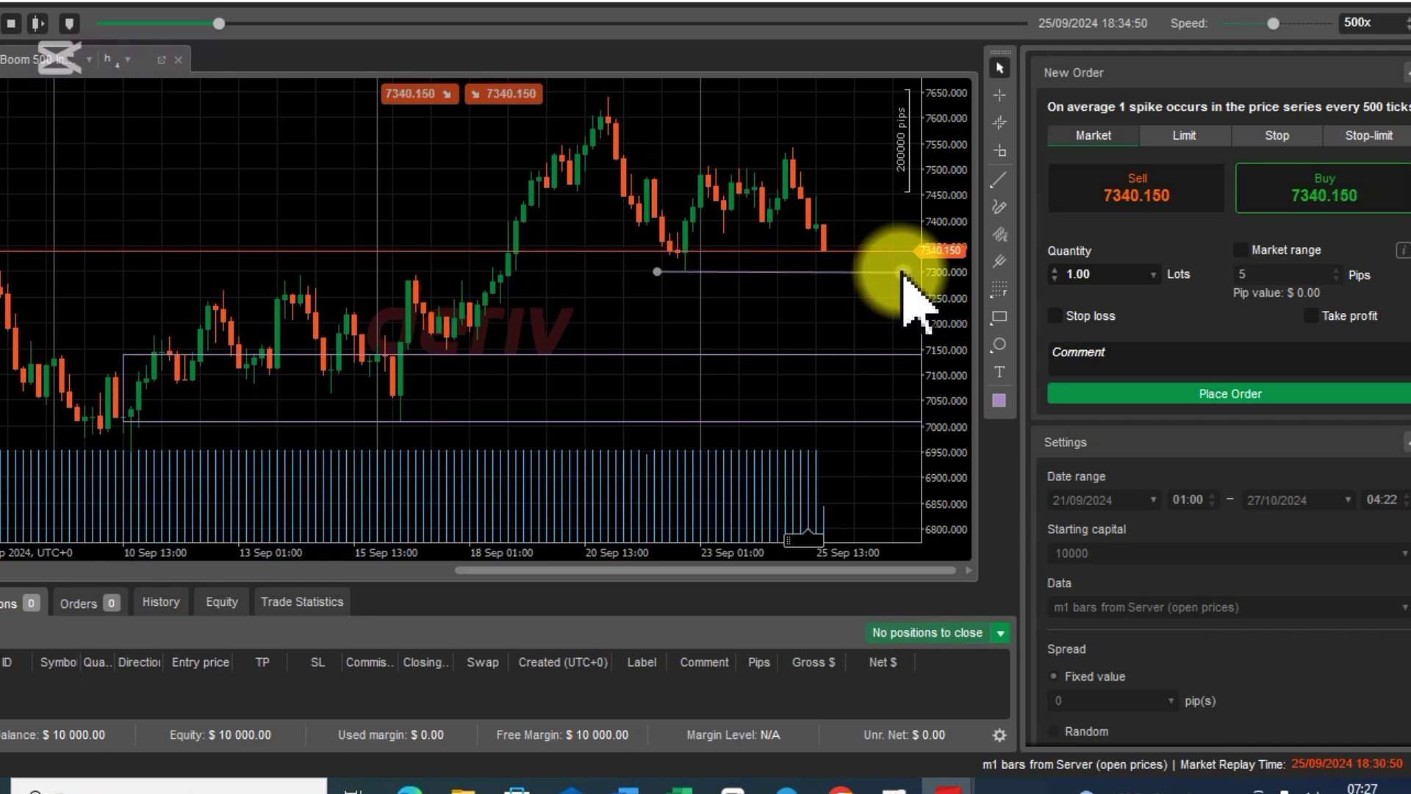
click(897, 272)
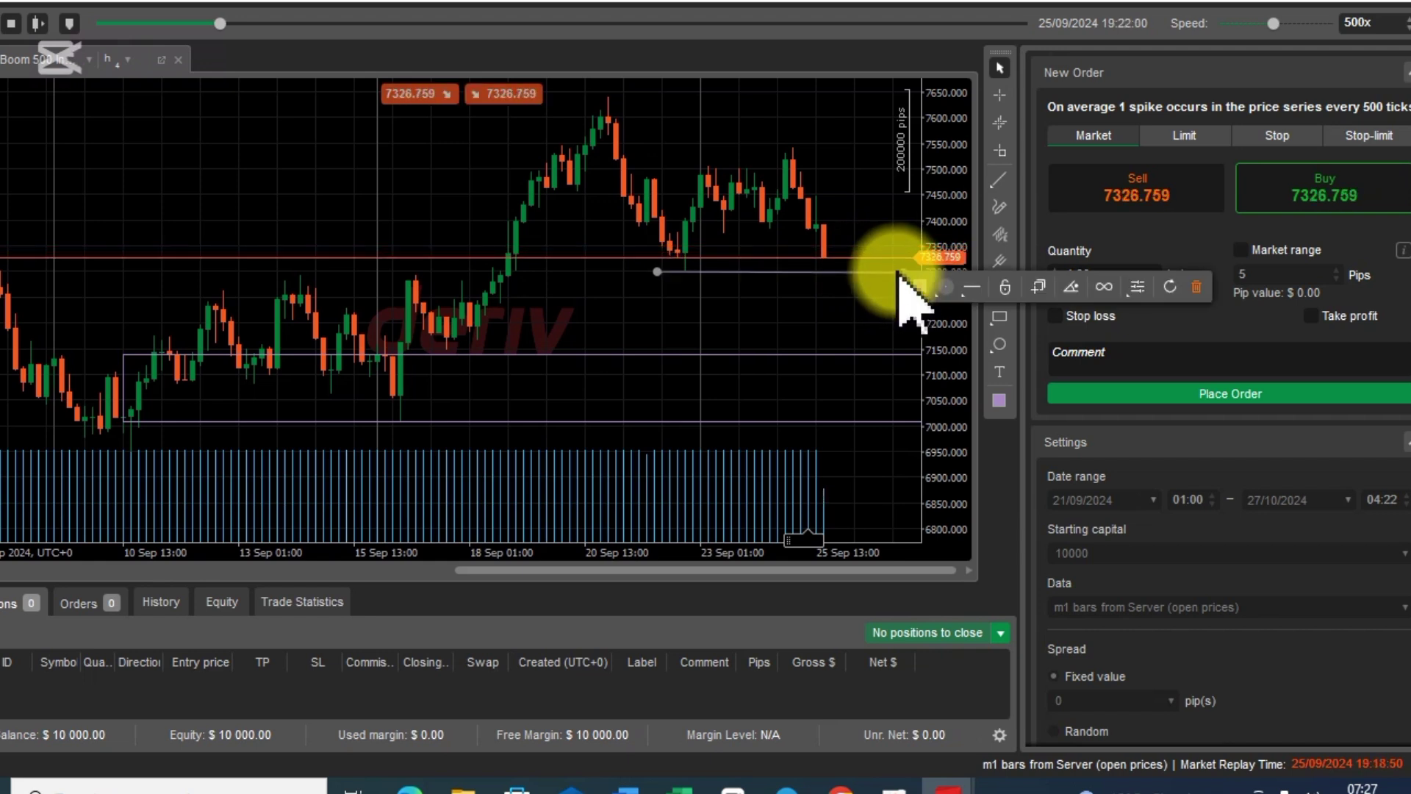
click(953, 288)
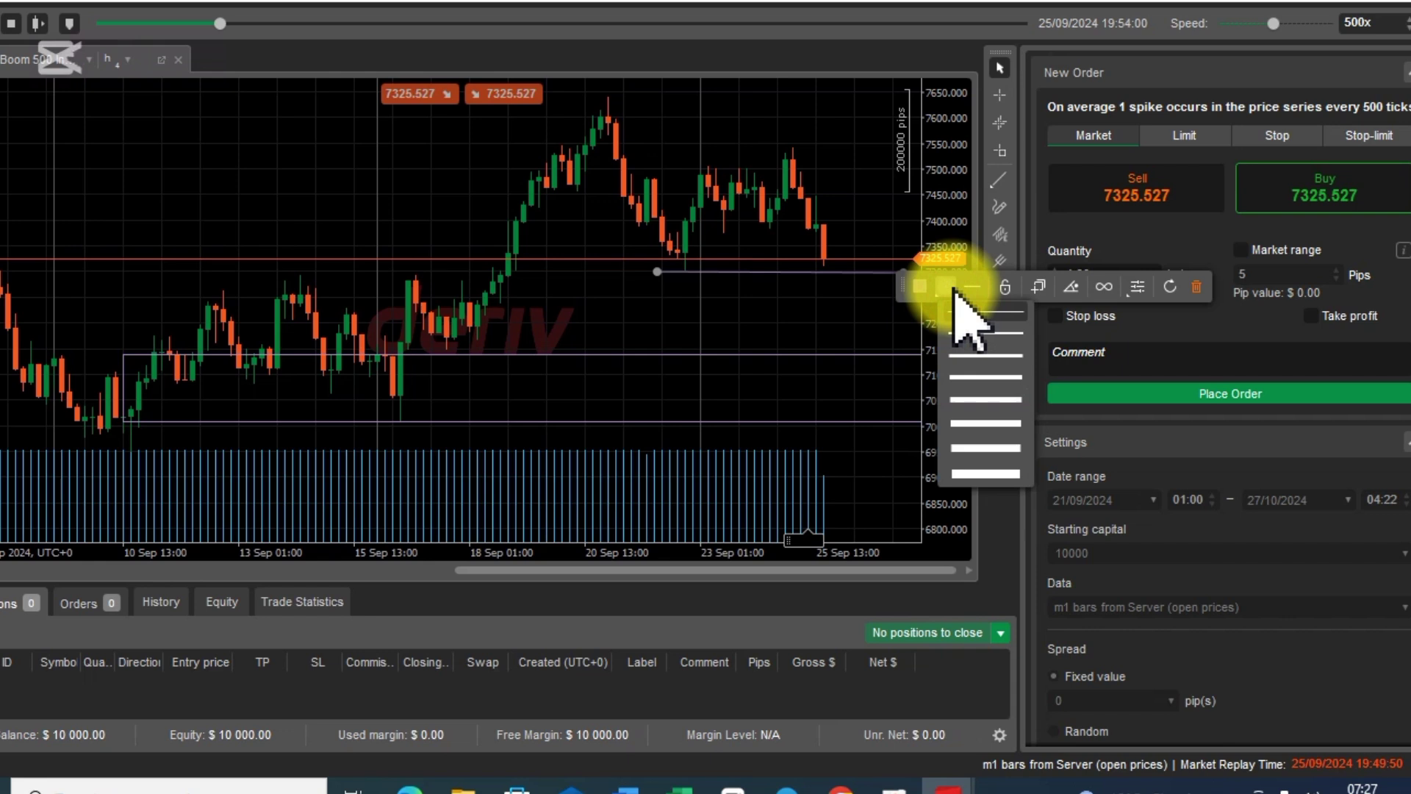
click(965, 335)
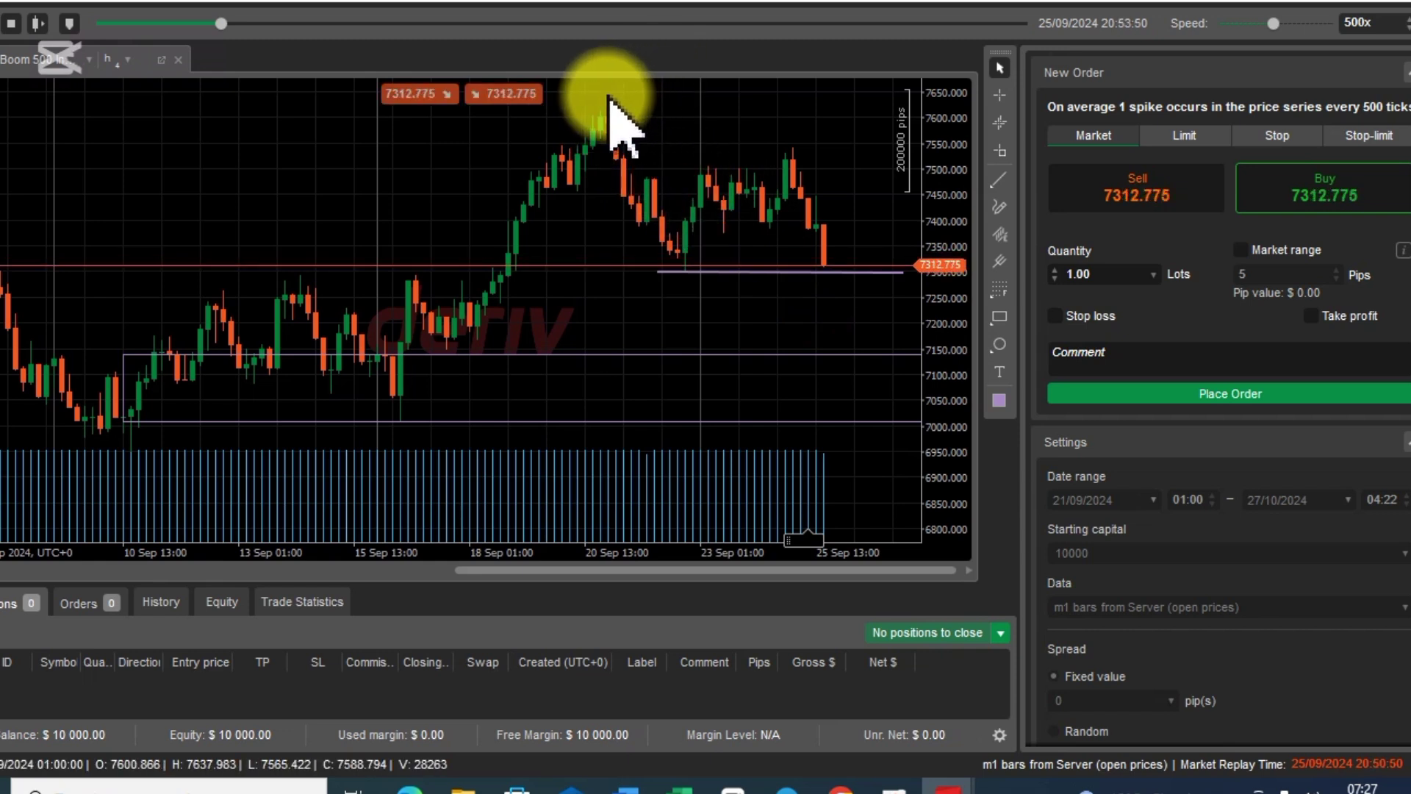
Draw a near-horizontal trend line from the highest peak at about 7645 past the latest candle and colour it dark red.
click(1000, 178)
click(1073, 232)
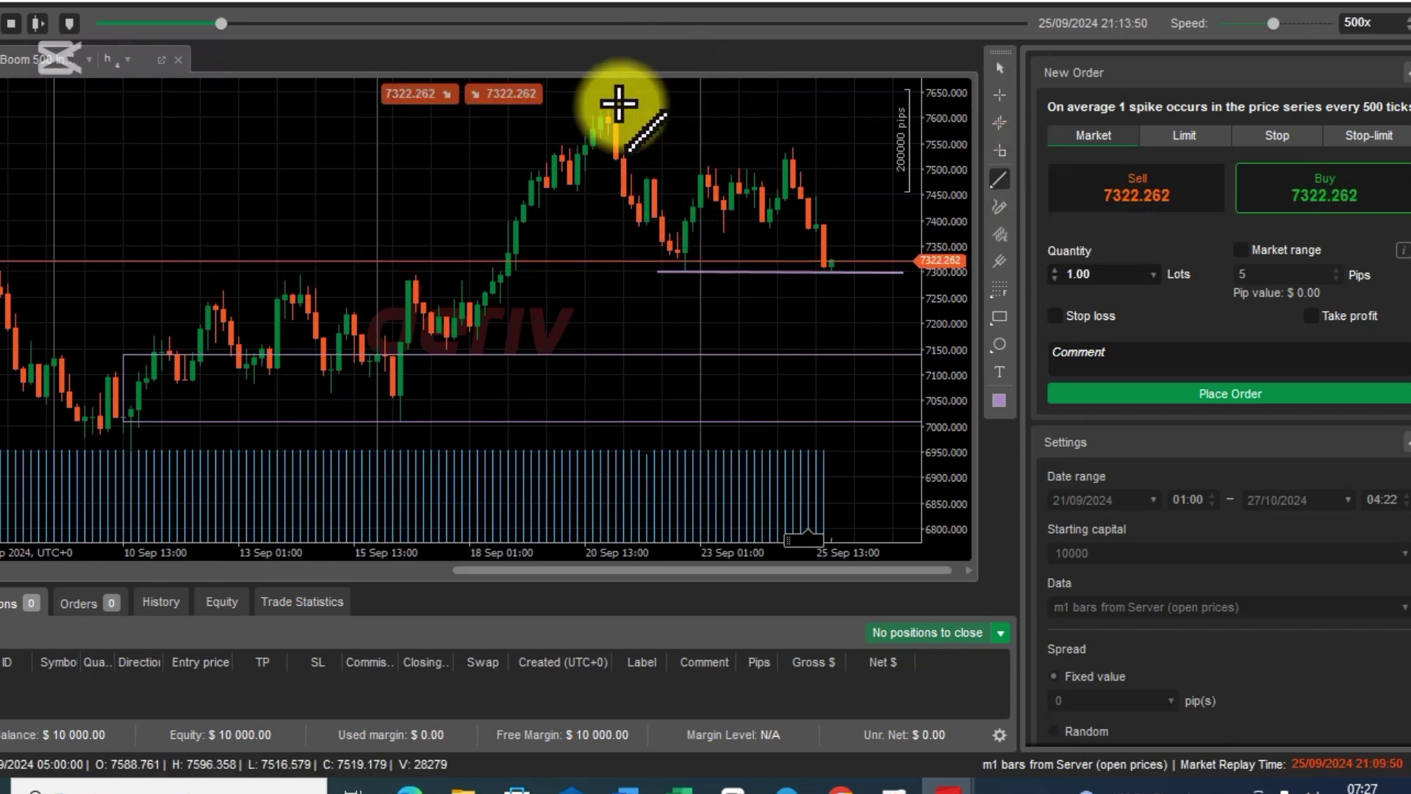
click(604, 94)
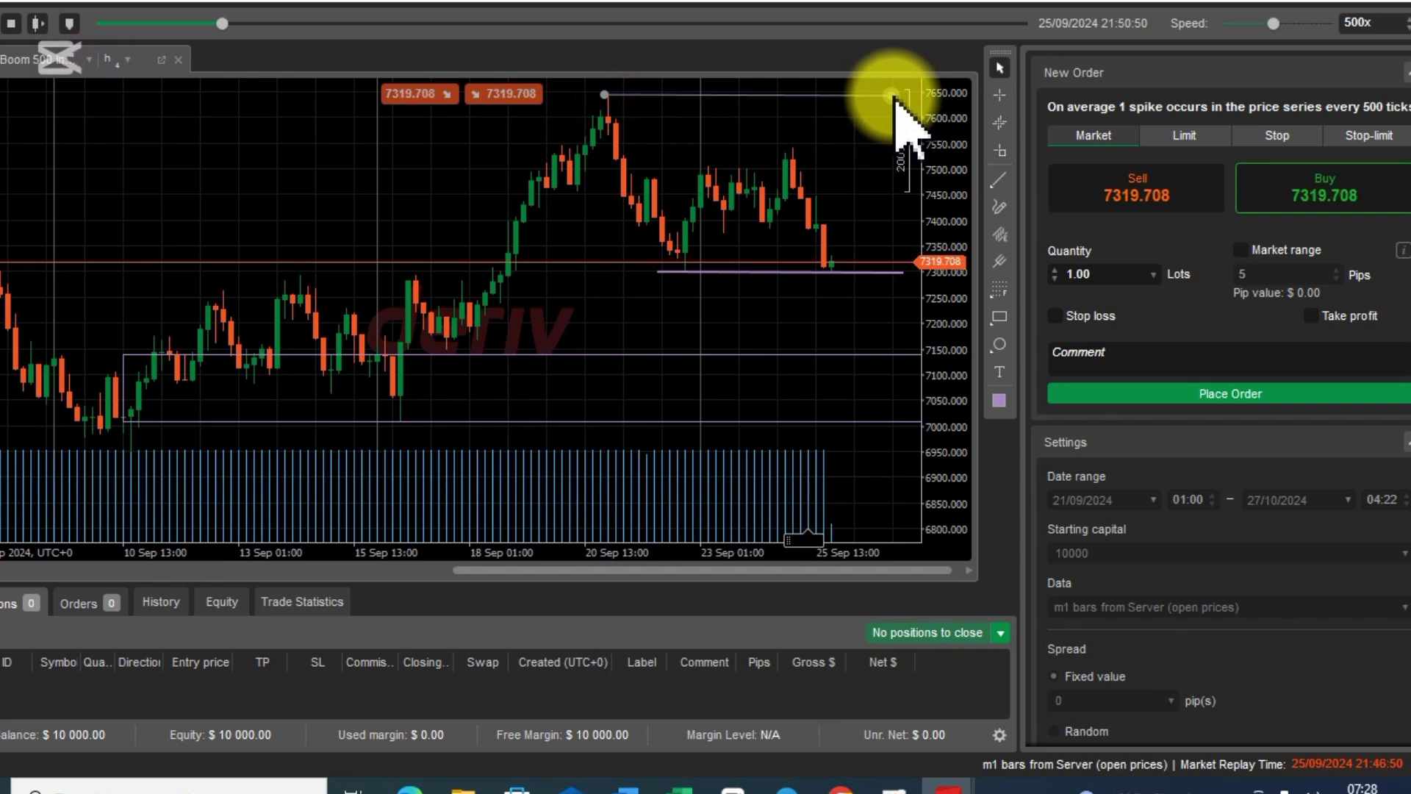
click(892, 95)
click(849, 115)
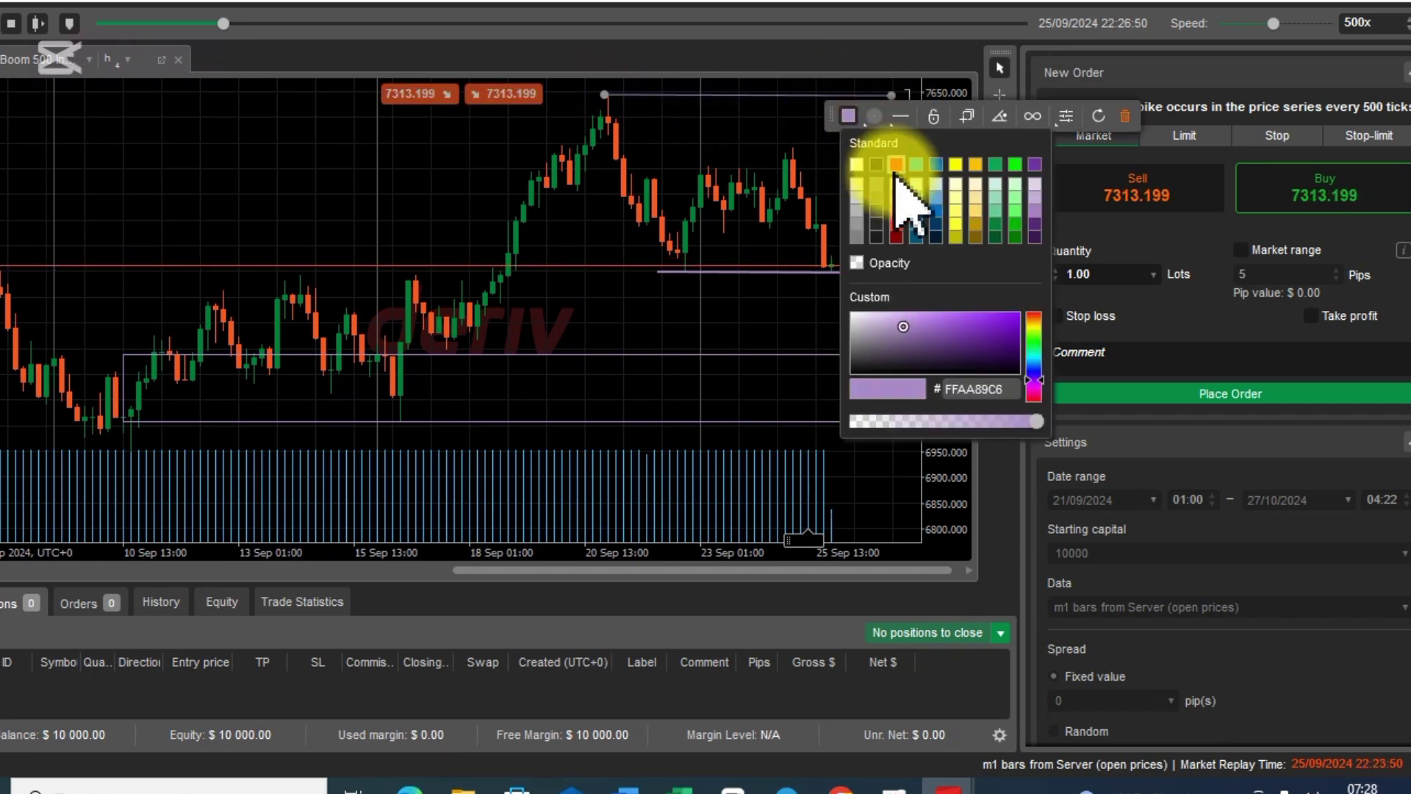
click(897, 235)
click(731, 174)
Draw a rectangle from the highest peak past the latest candle, spanning about 7565 to 7650.
click(1000, 317)
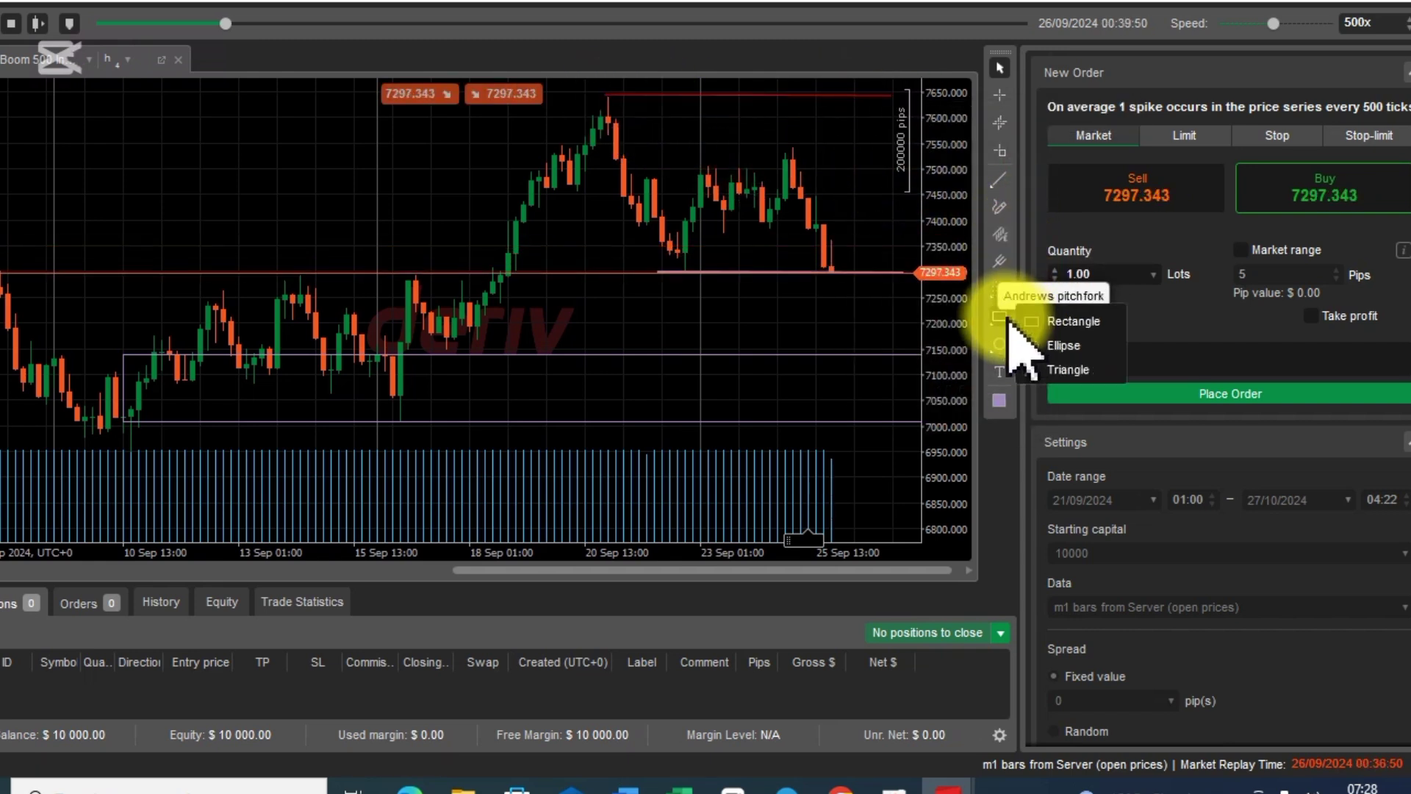
click(1000, 317)
click(602, 92)
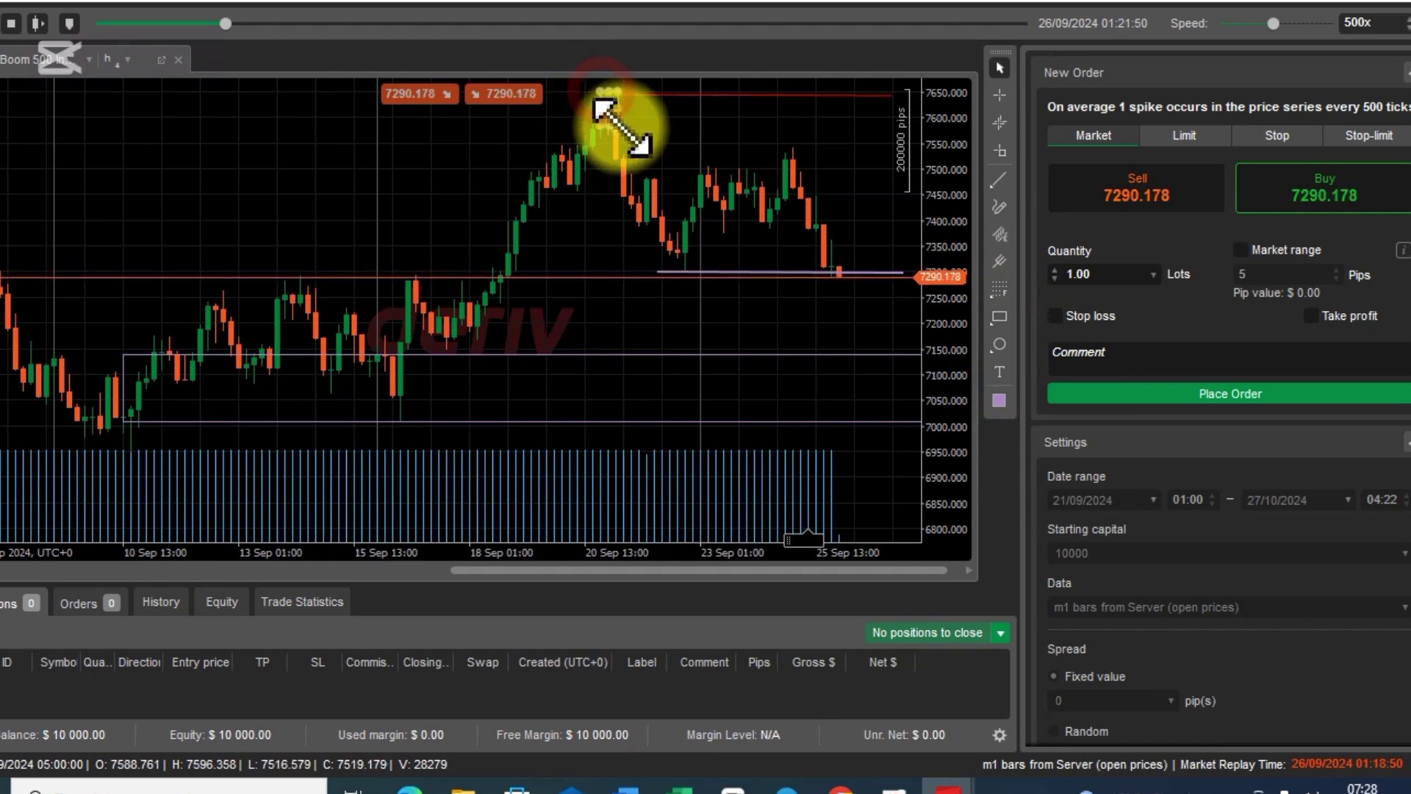
click(901, 134)
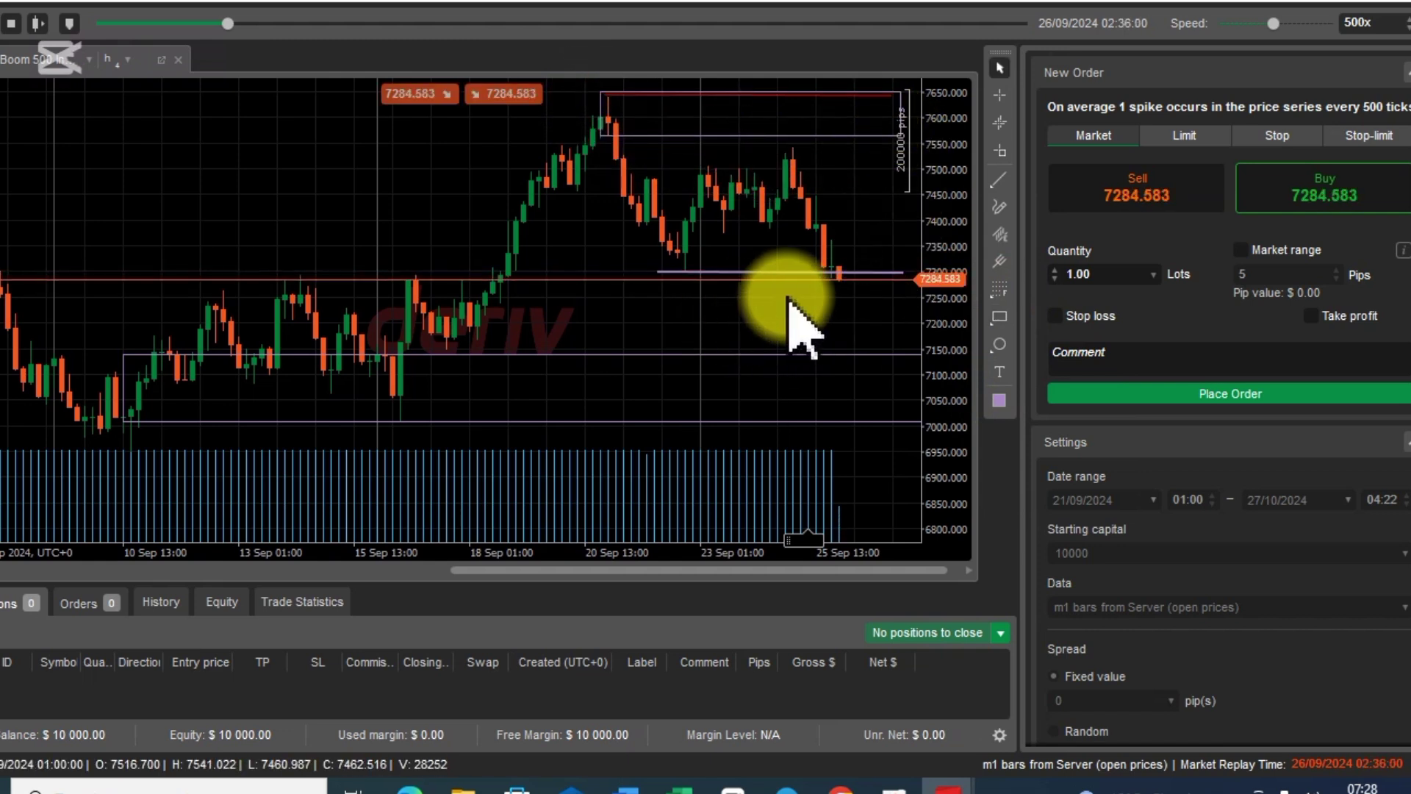
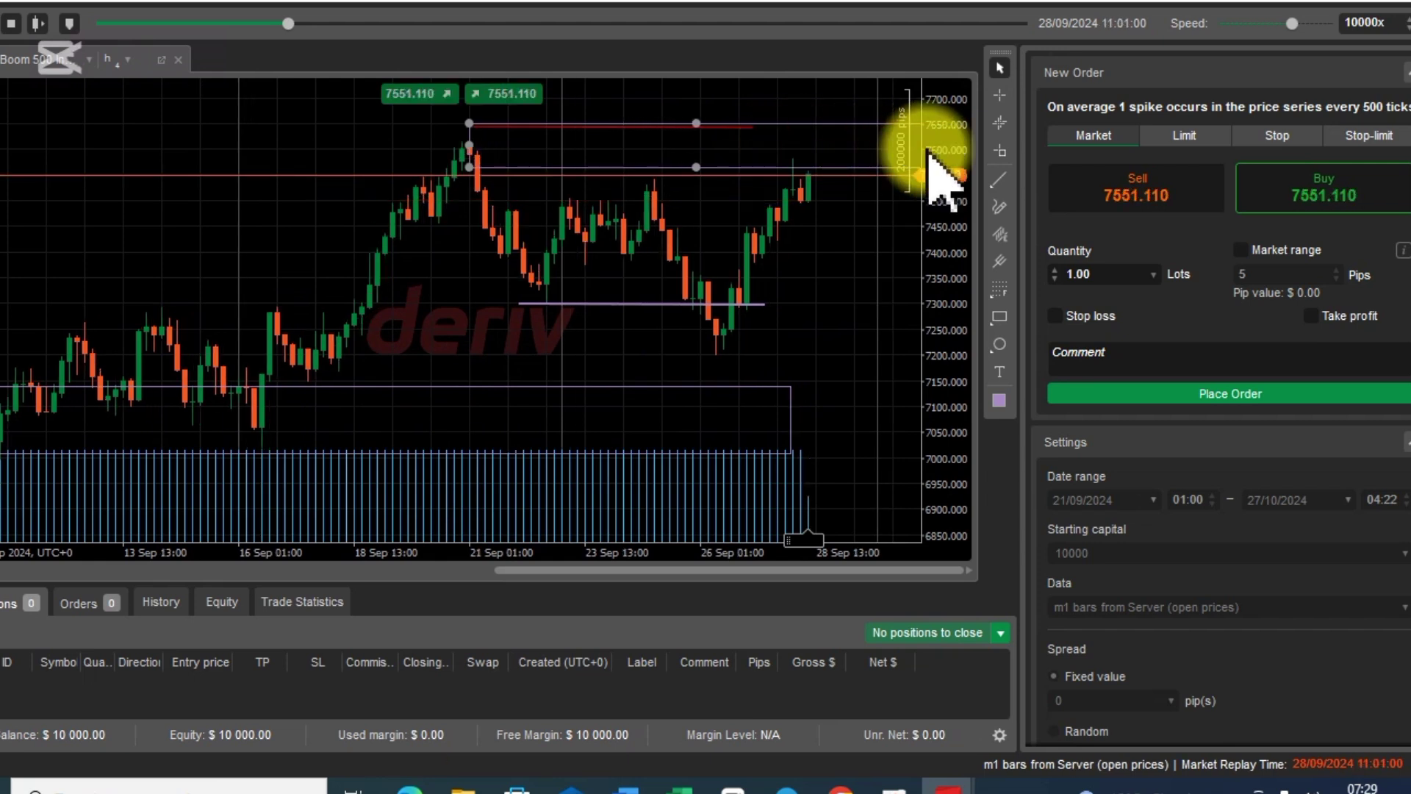
Slow the market replay down to 10x.
click(683, 167)
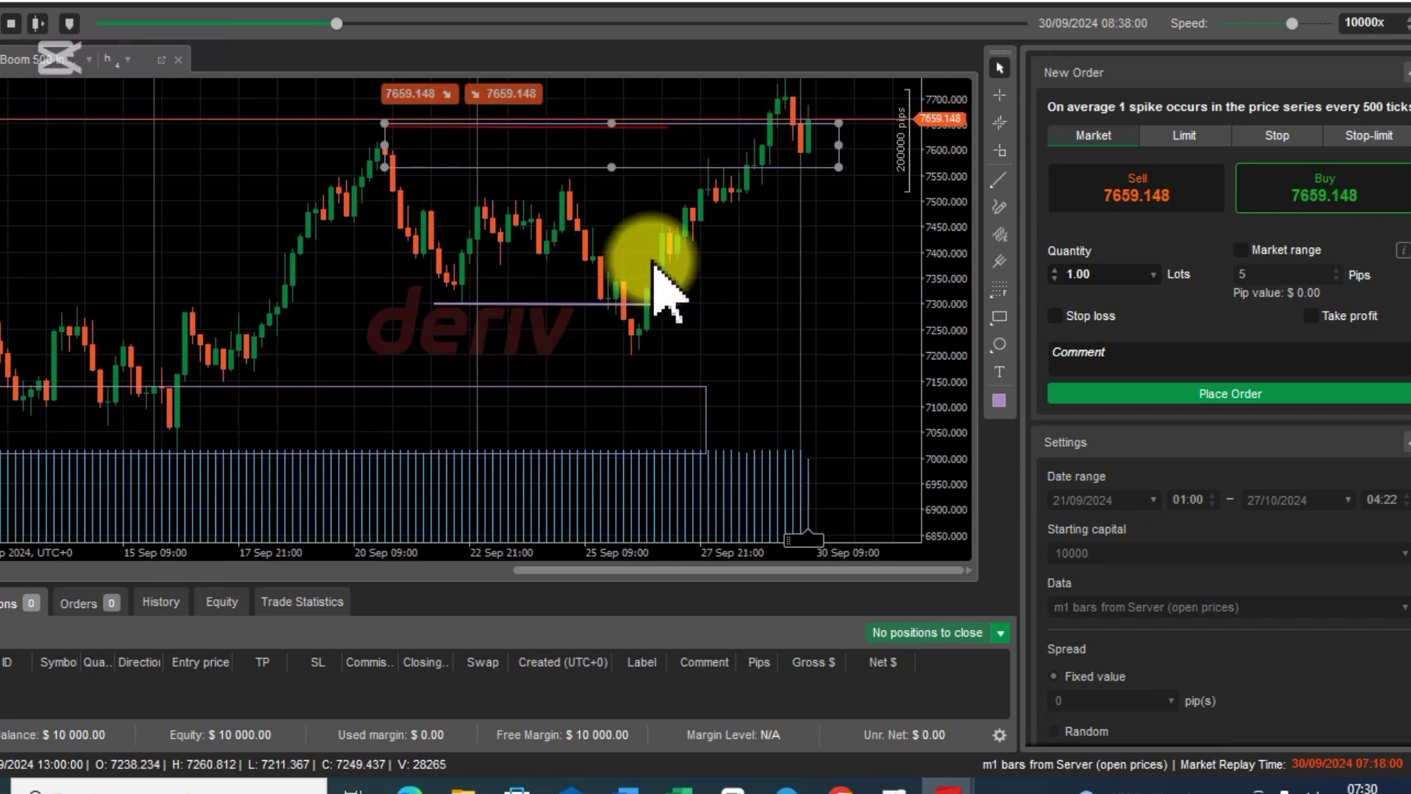
drag(1291, 24, 1270, 23)
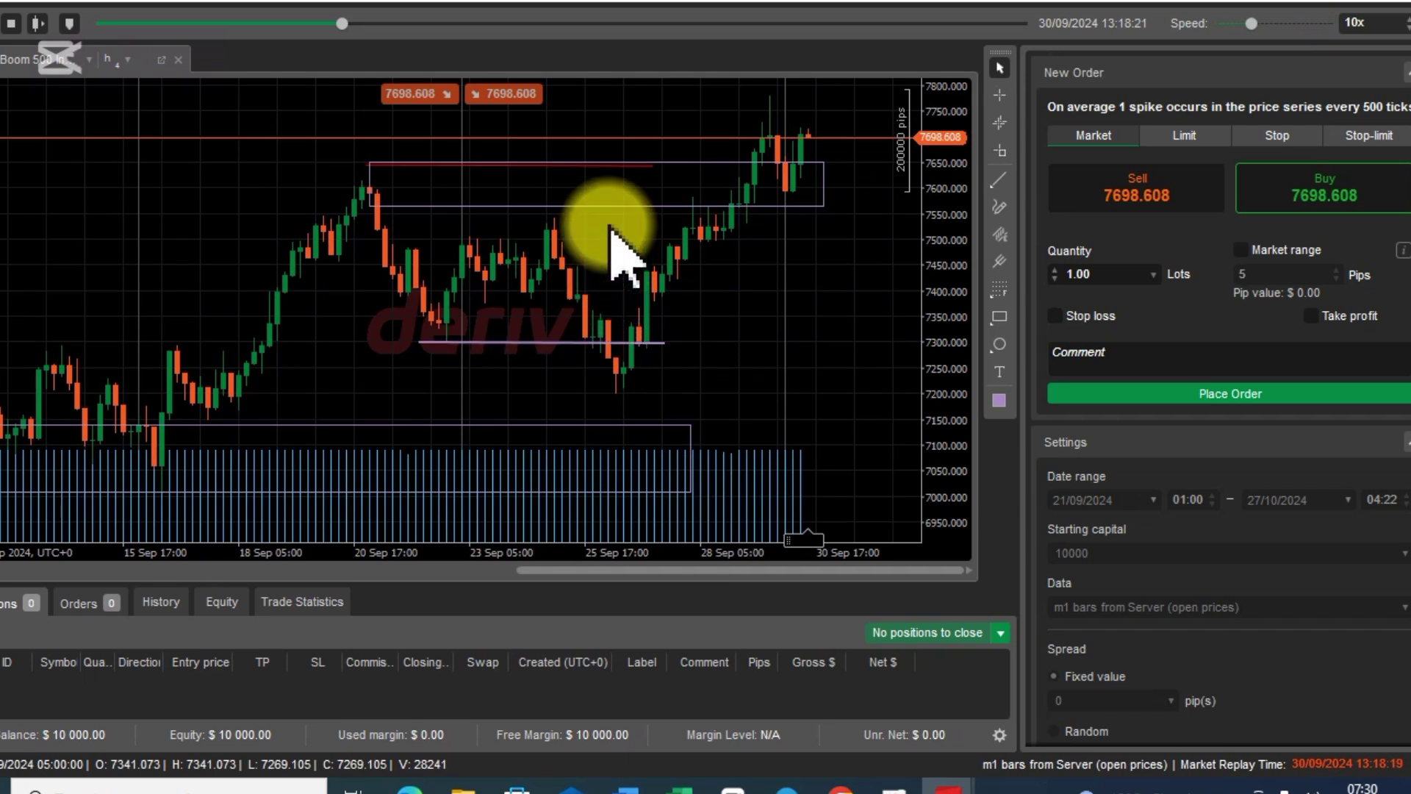
Delete the rectangle around the peak and extend the dark red trend line to the candles that break above it.
click(608, 204)
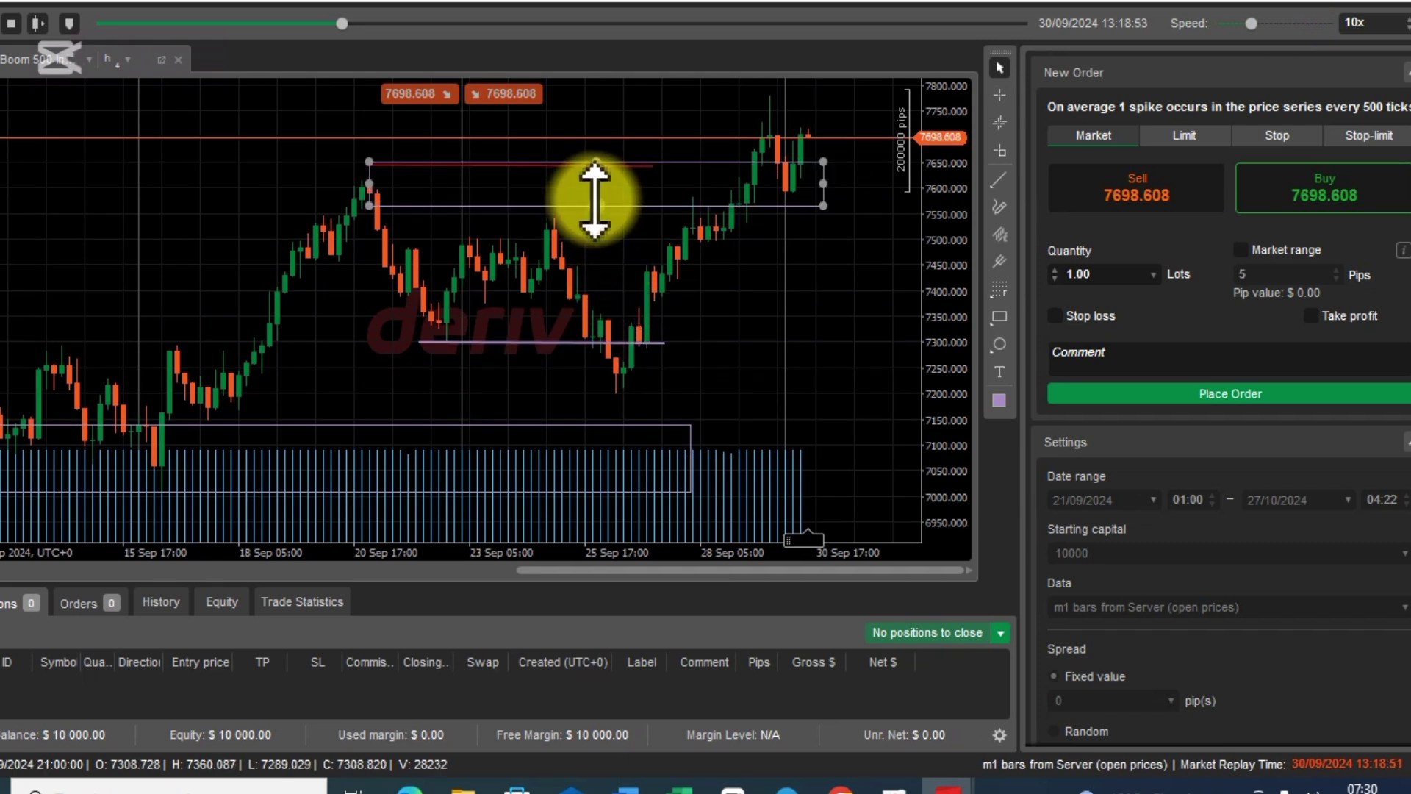
click(594, 199)
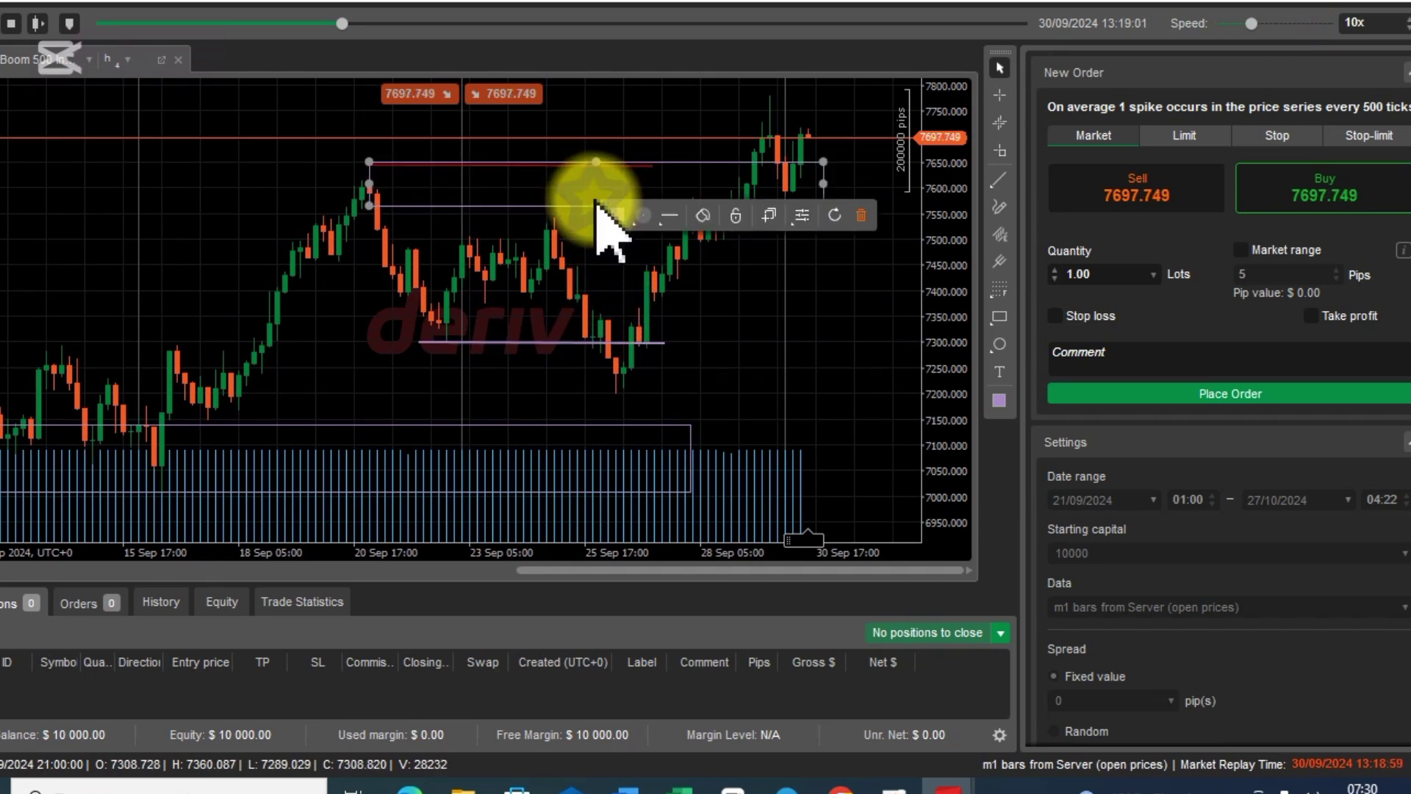
click(861, 212)
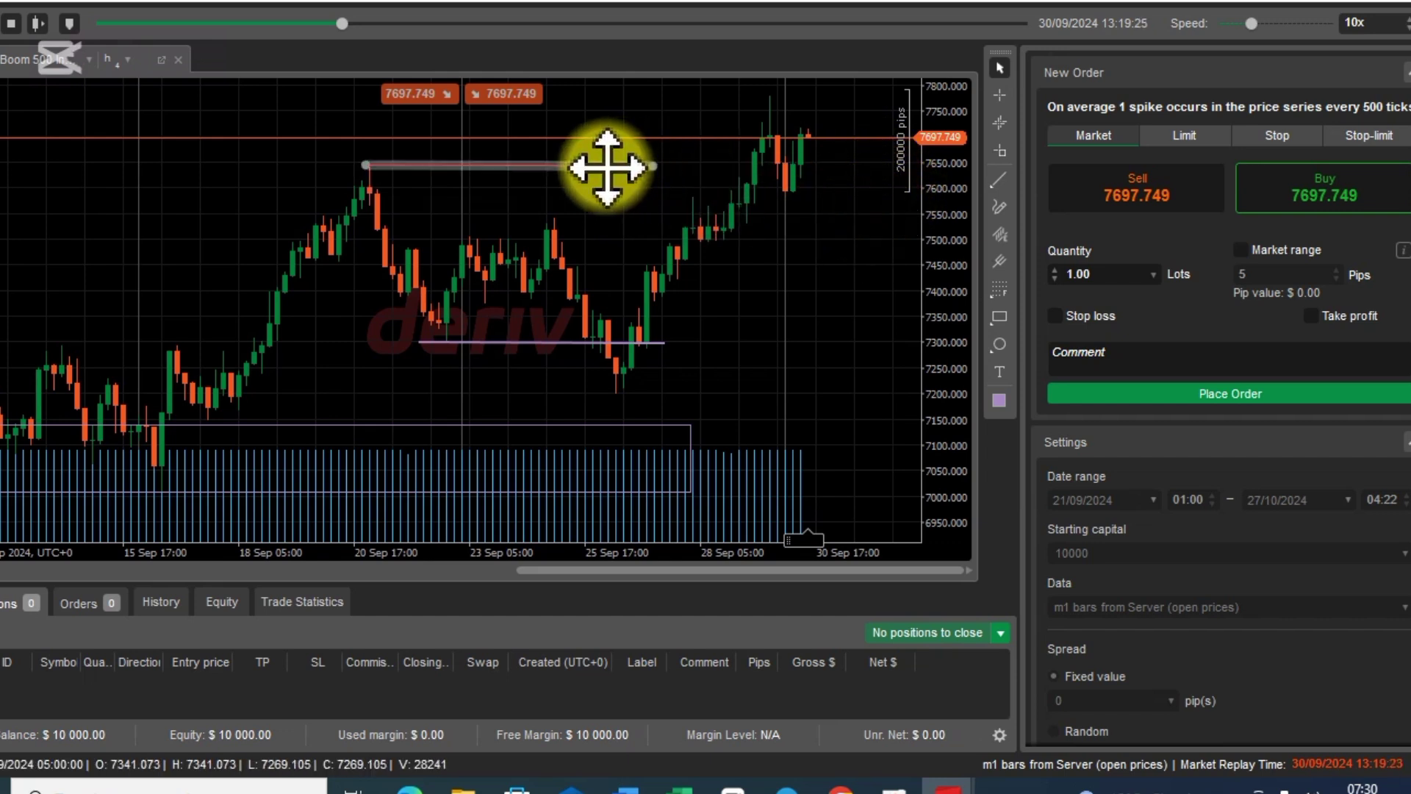
drag(657, 166, 749, 167)
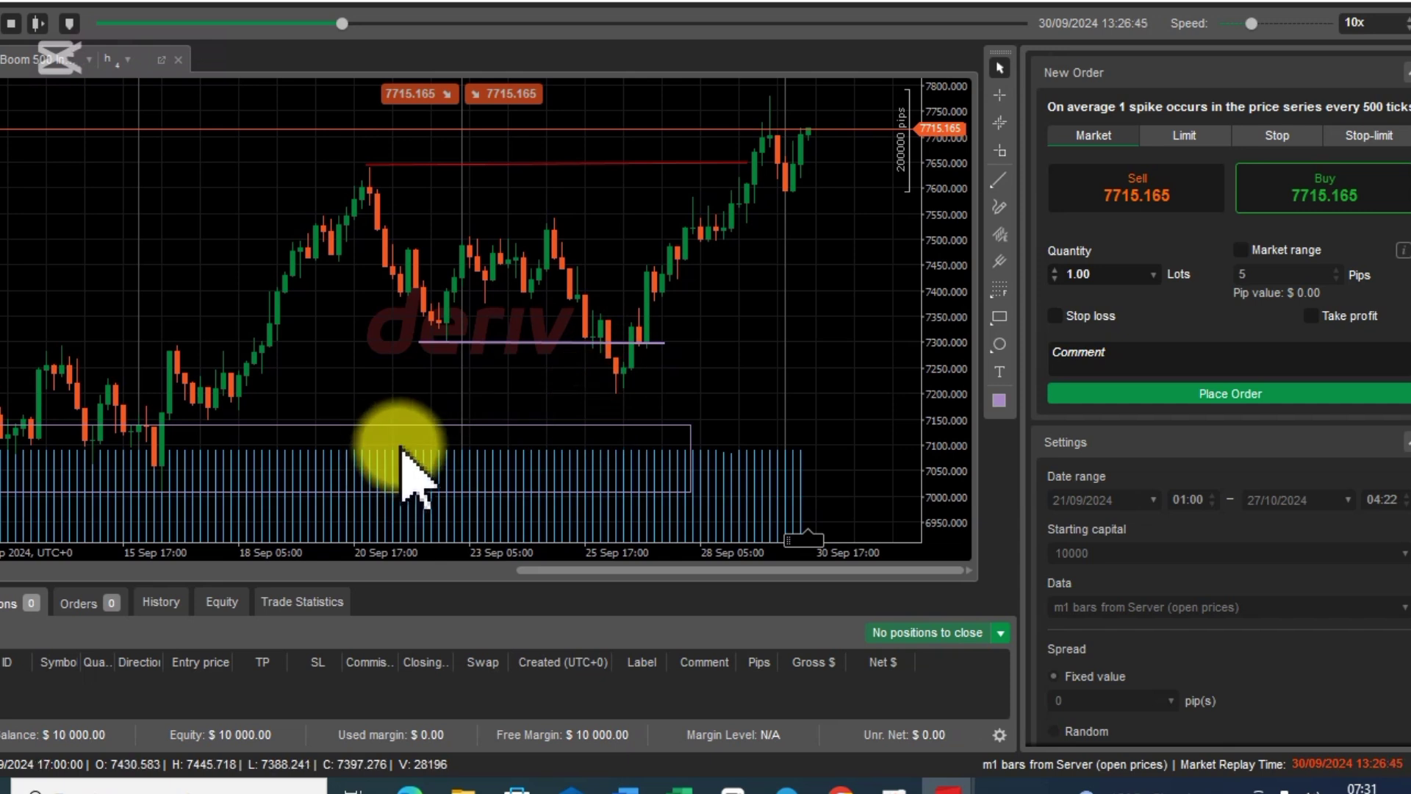
Extend the lower support rectangle past the latest candle and move its price range up to about 7150 to 7240.
click(279, 425)
drag(671, 437, 917, 473)
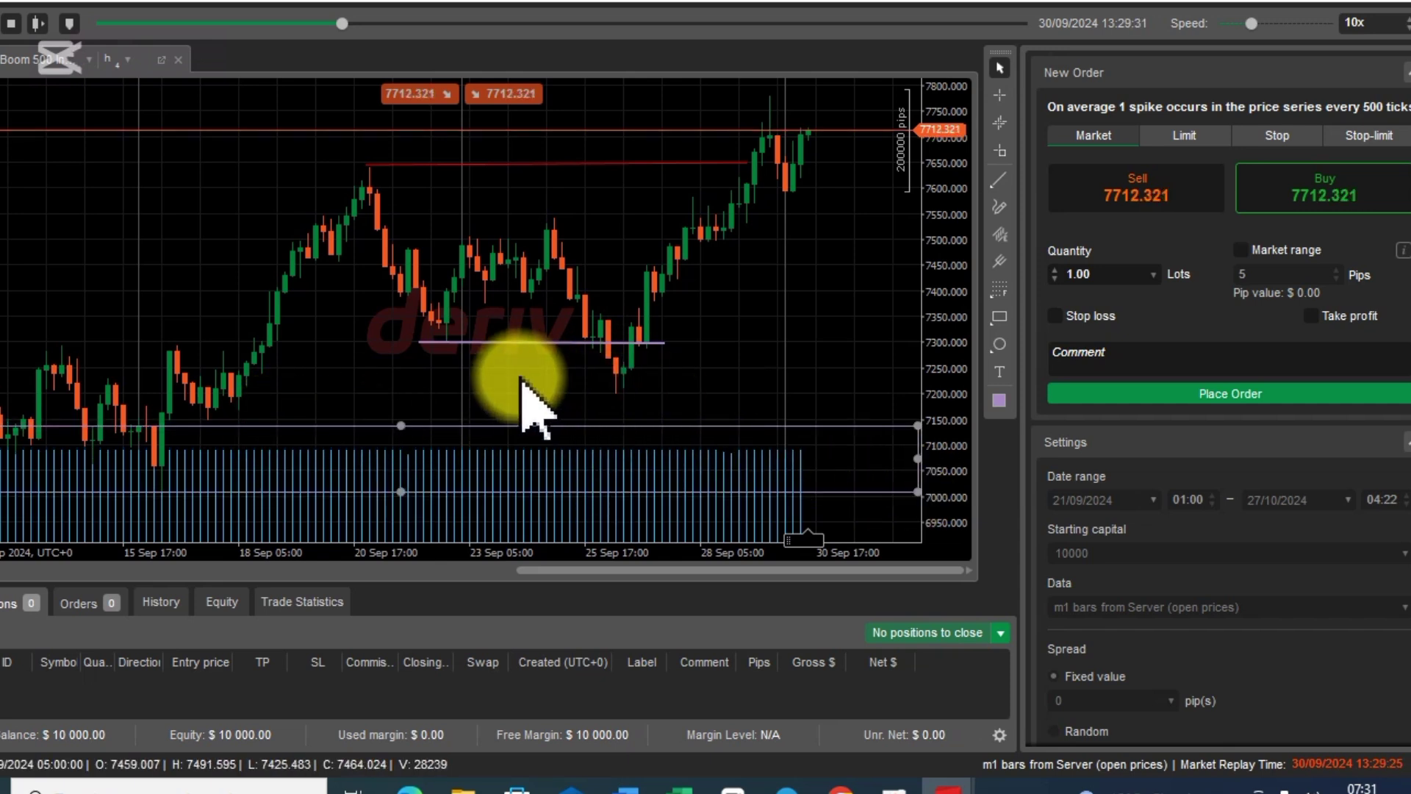
click(442, 340)
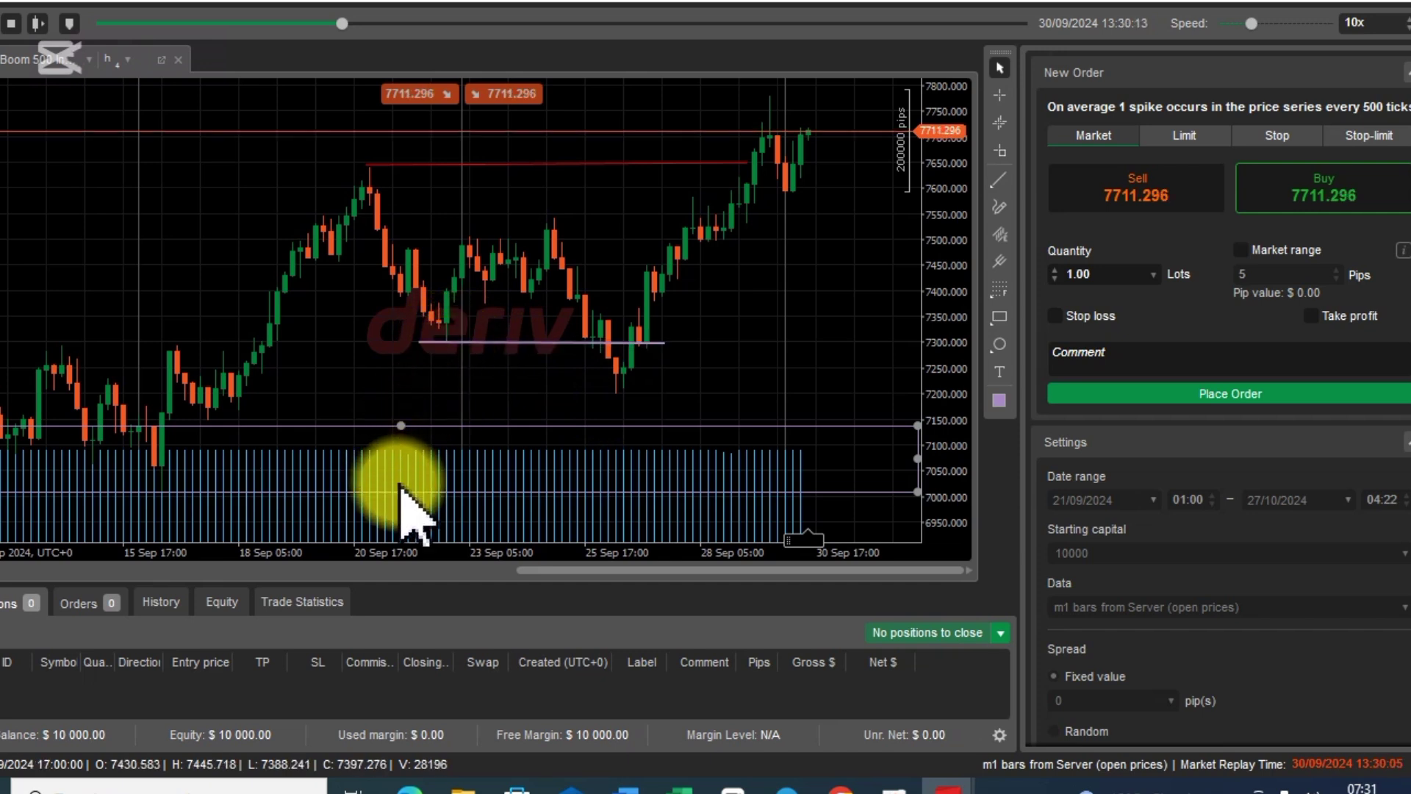
drag(401, 491, 399, 418)
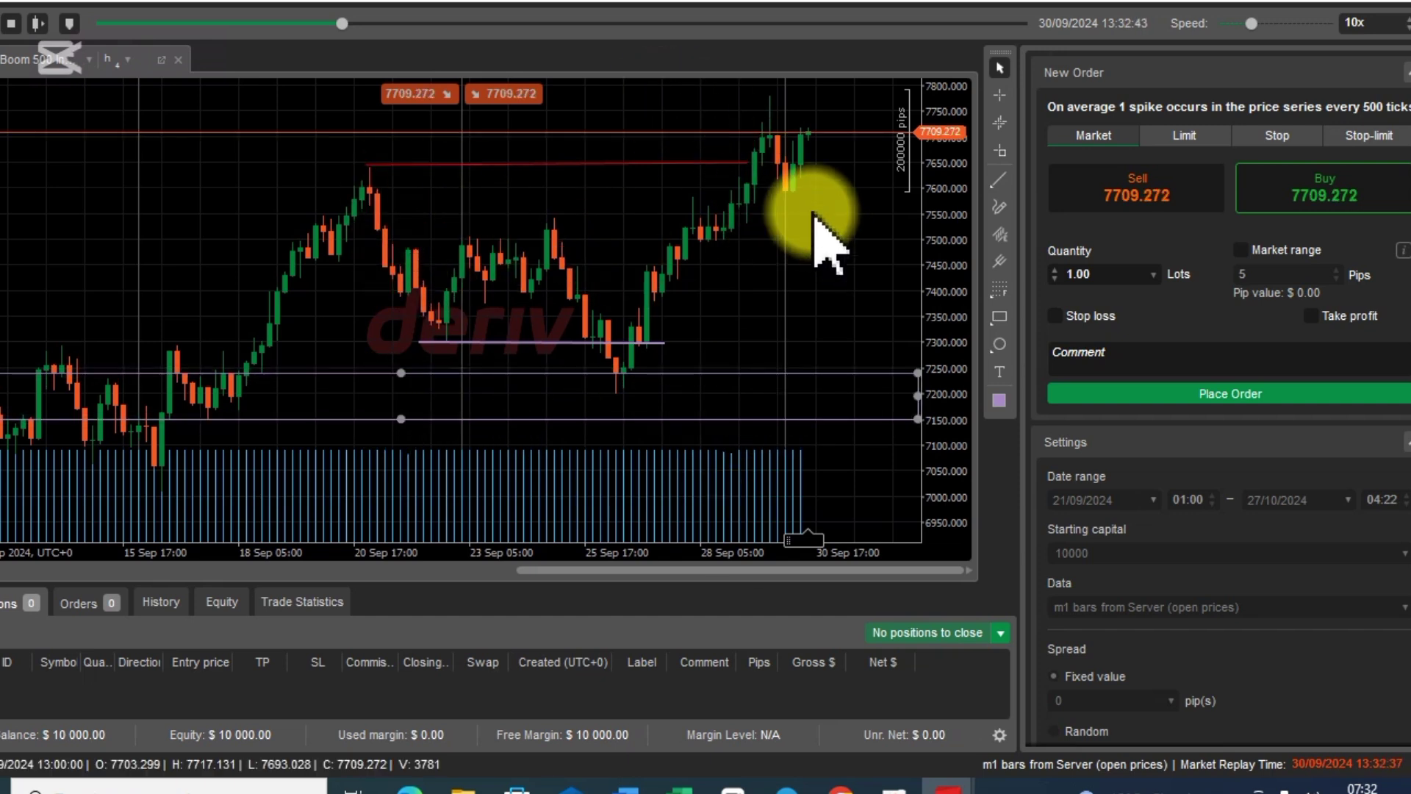
Raise the replay speed to 5000x and draw a near-horizontal trend line under the latest pullback low at about 7590.
drag(1251, 24, 1288, 24)
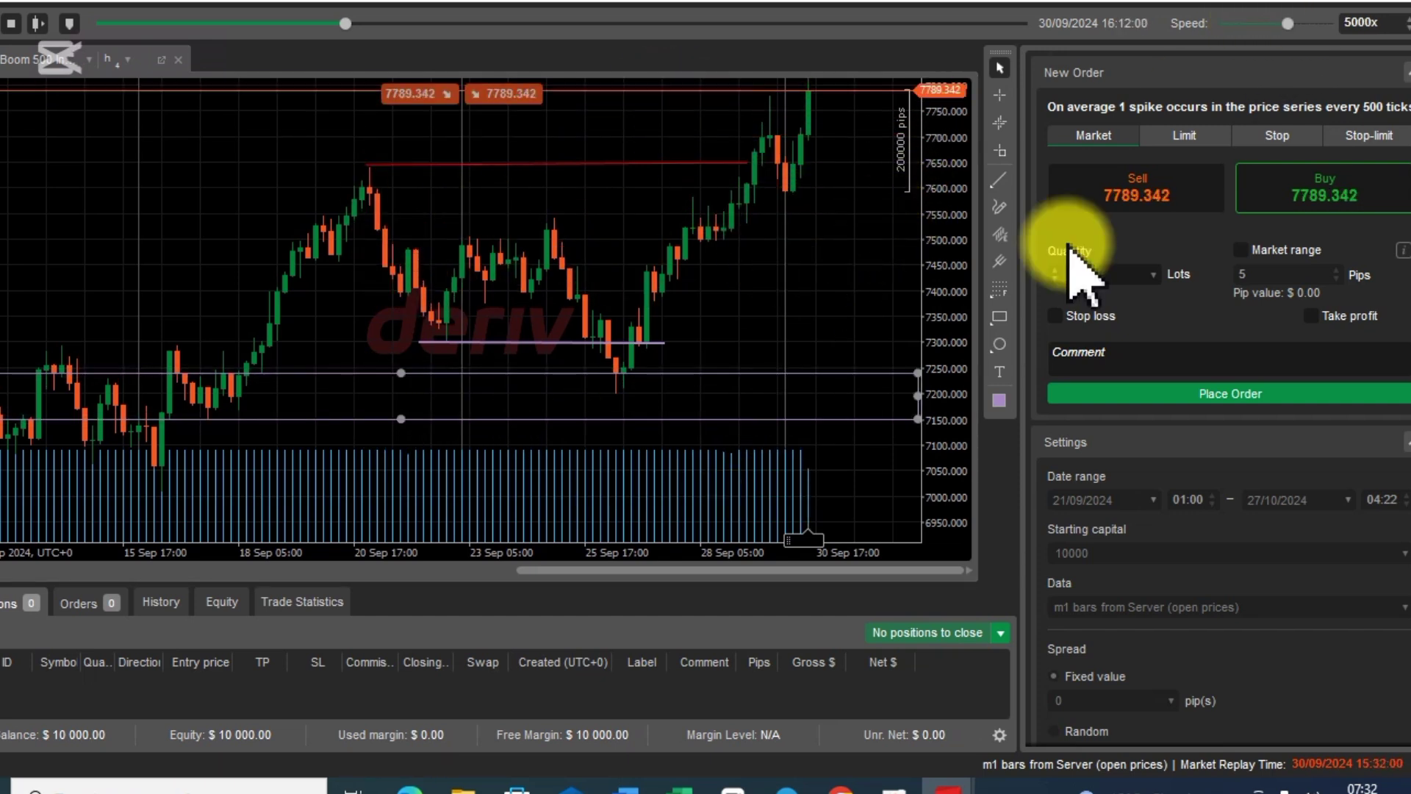
click(1000, 183)
click(1046, 231)
click(781, 348)
click(914, 348)
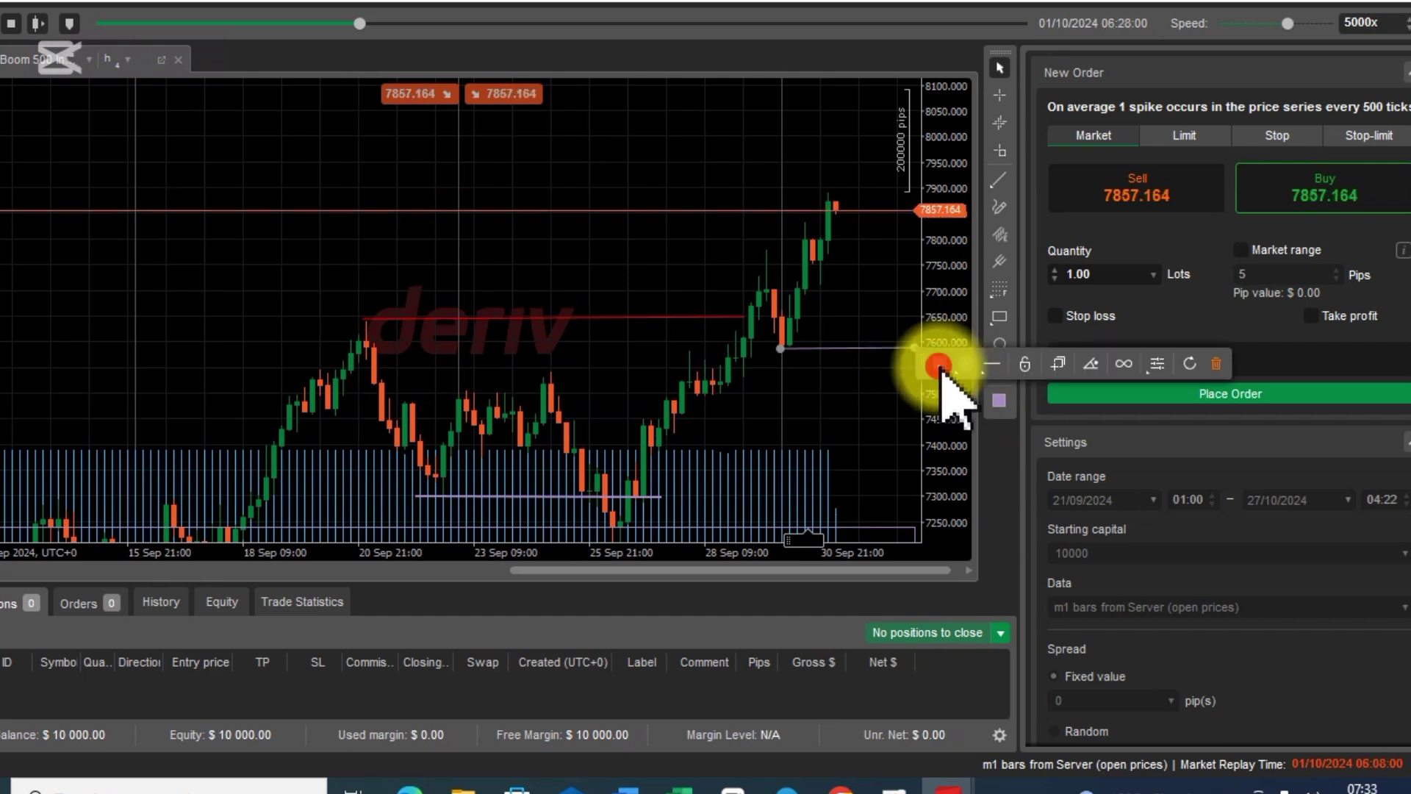
Colour the new trend line under the pullback low purple.
click(954, 372)
click(1118, 488)
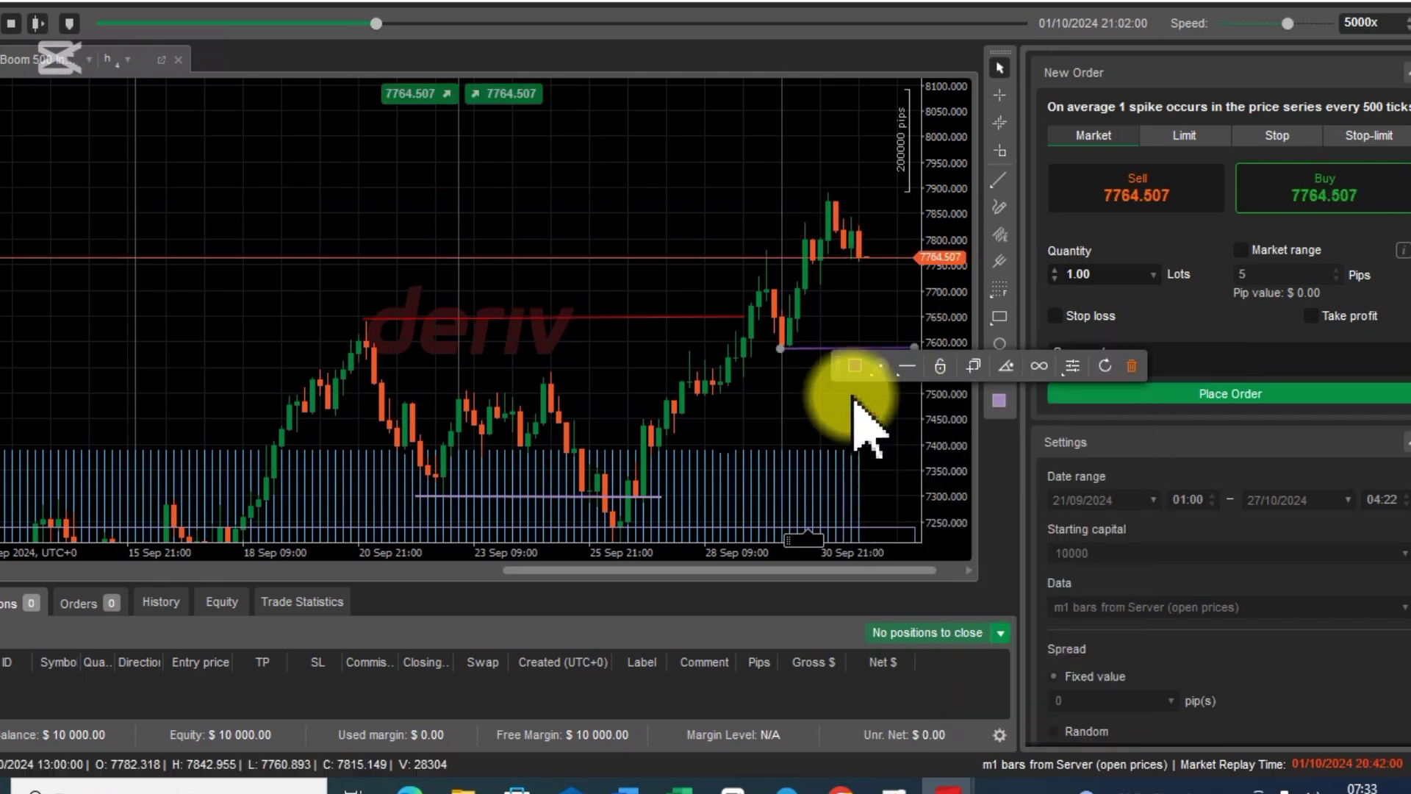
click(772, 291)
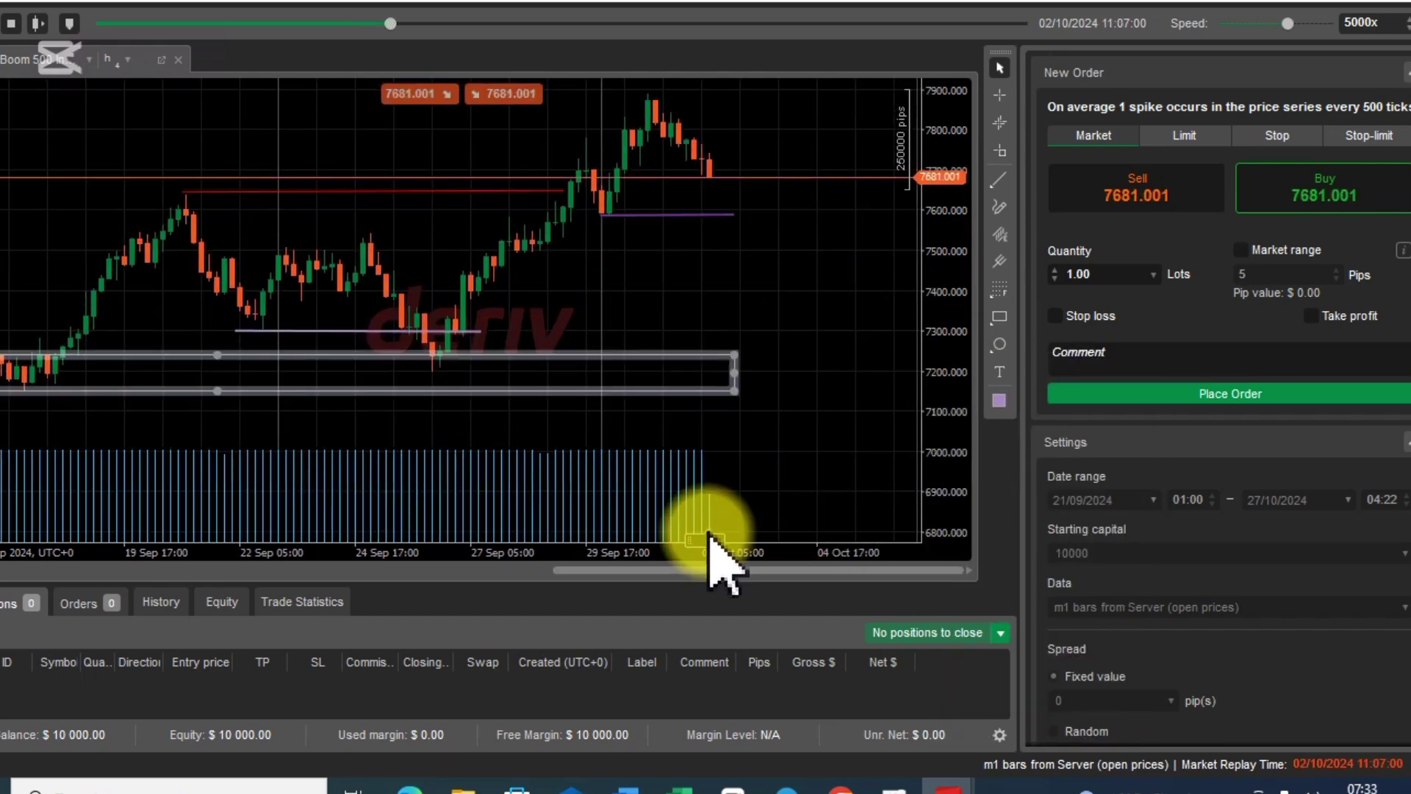
Draw a rectangle at about 7525 to 7570 just below the purple trend line, and extend that line past the latest candle.
click(999, 317)
drag(630, 245, 515, 276)
drag(701, 287, 699, 265)
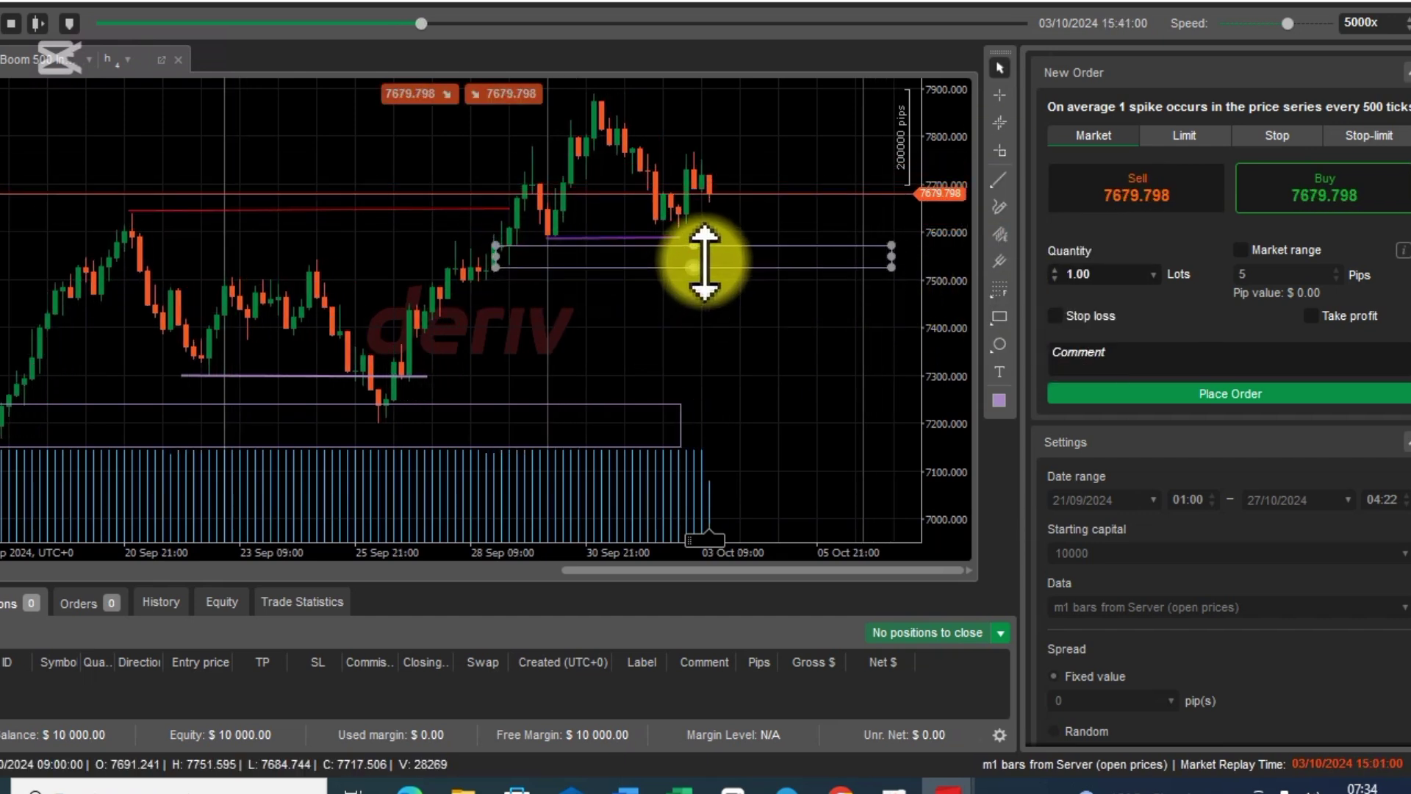
drag(605, 243, 474, 254)
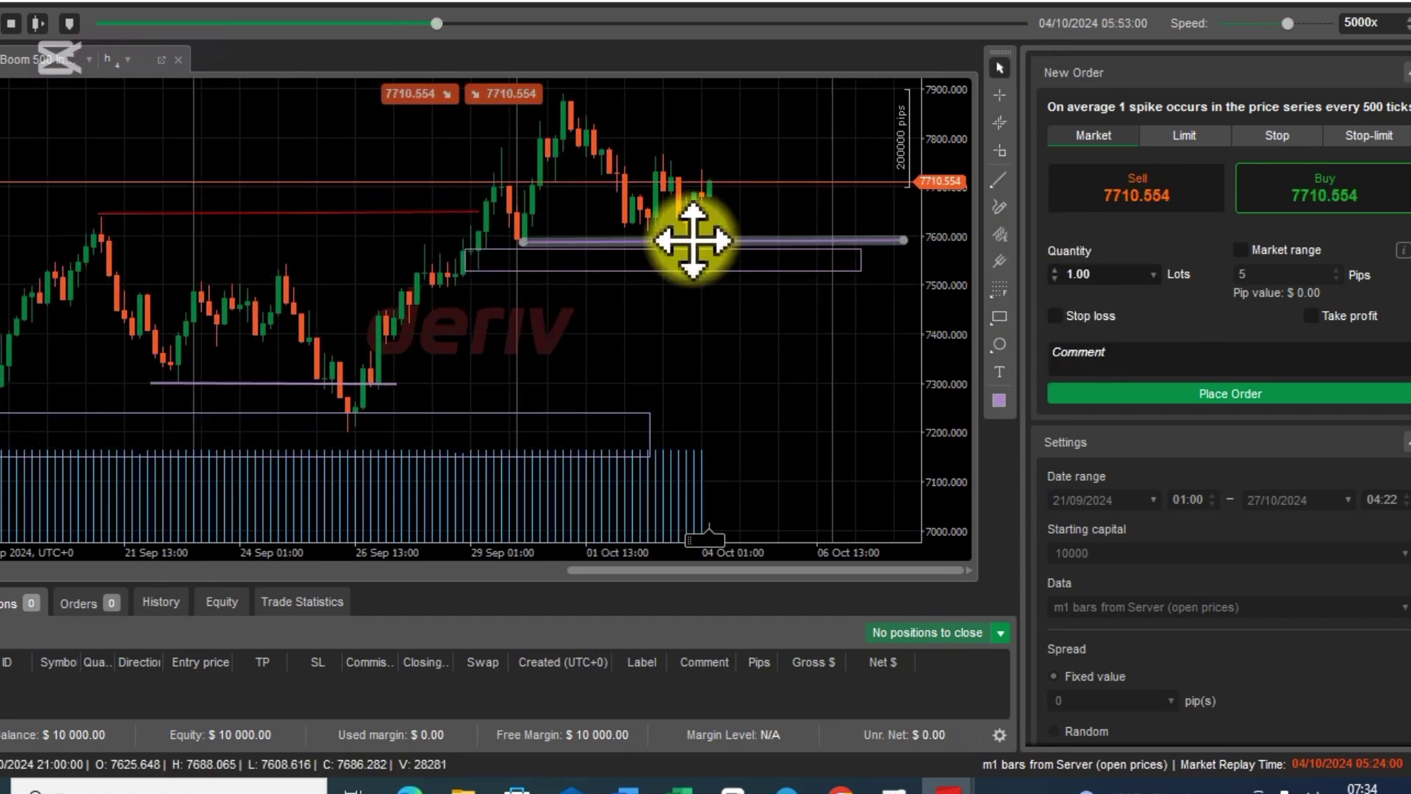
drag(687, 245, 669, 245)
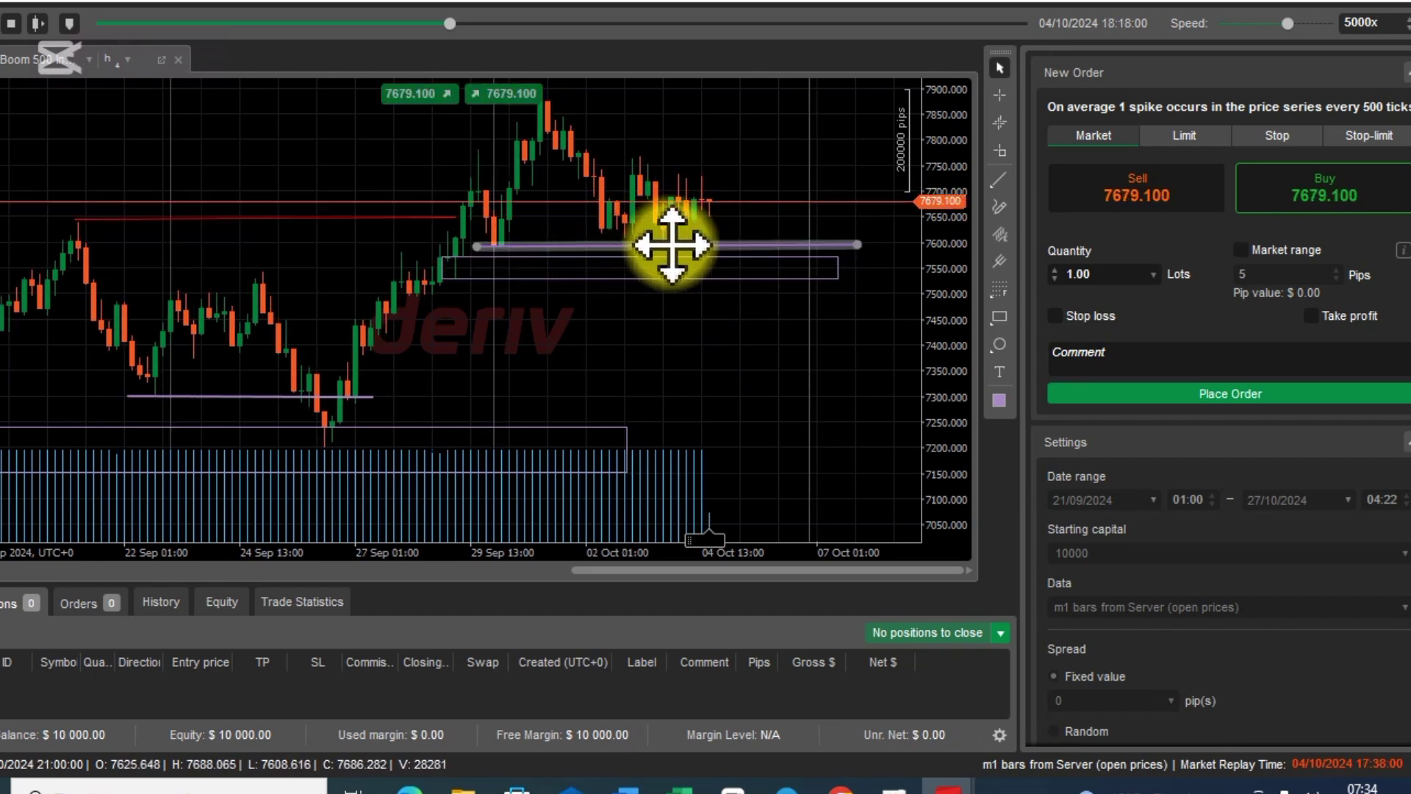
click(748, 261)
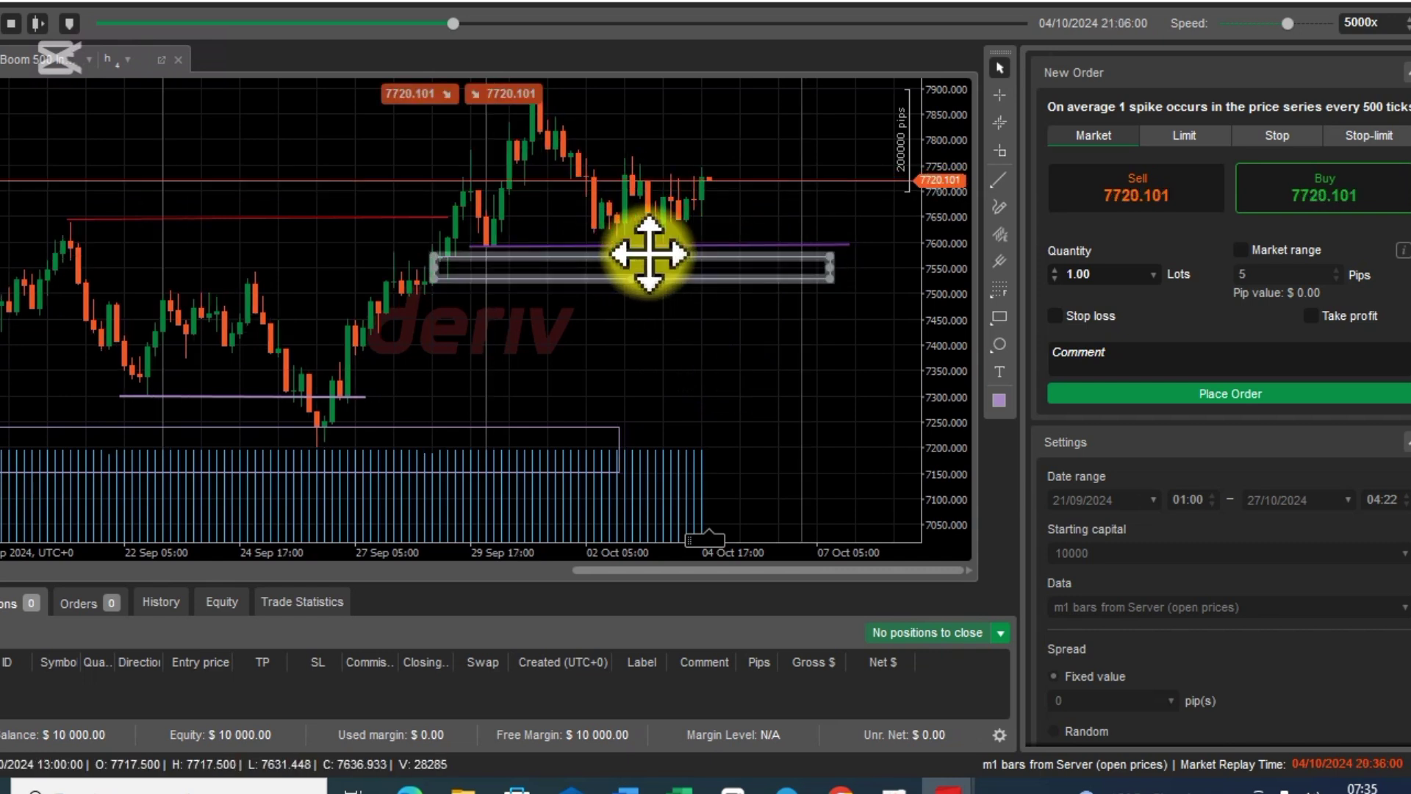
click(651, 245)
click(743, 256)
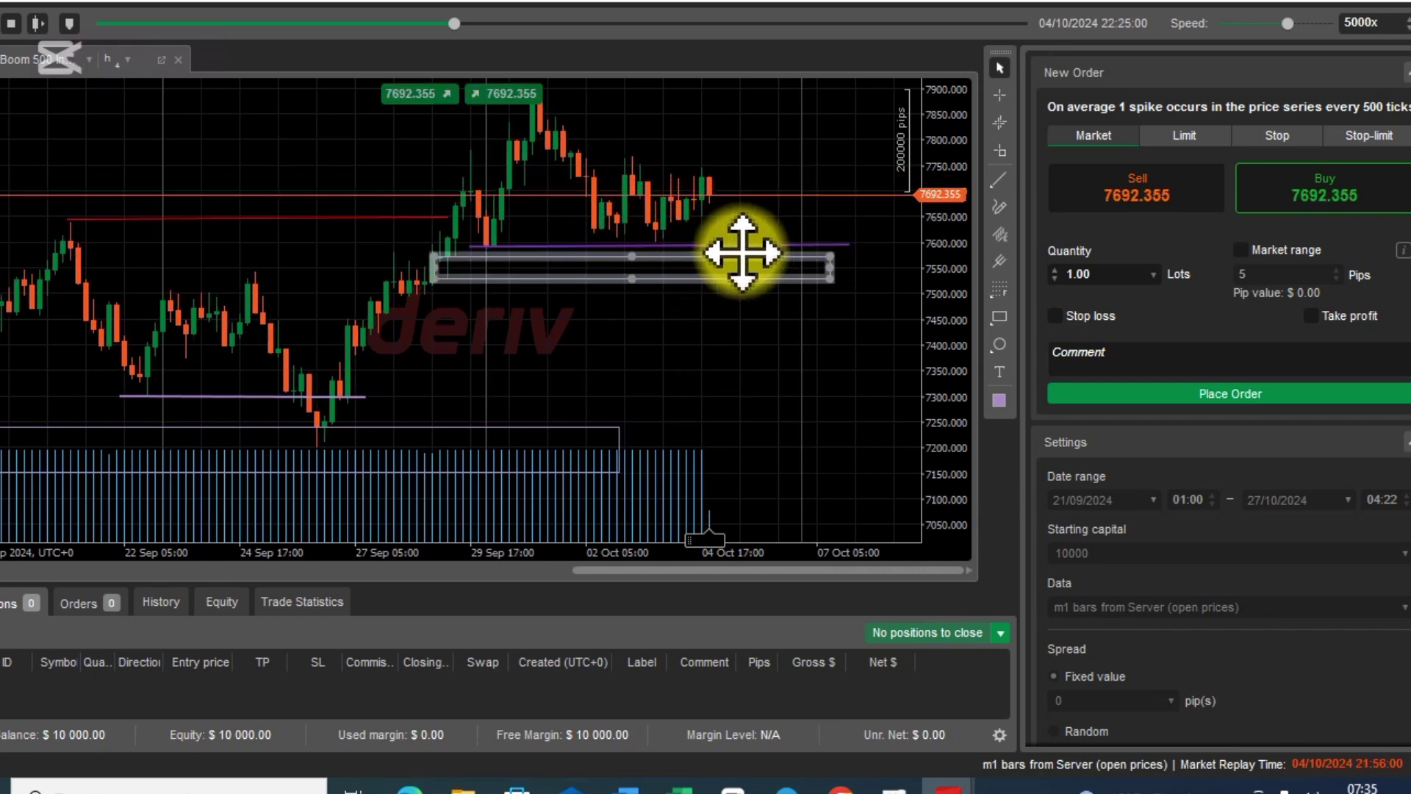
click(748, 290)
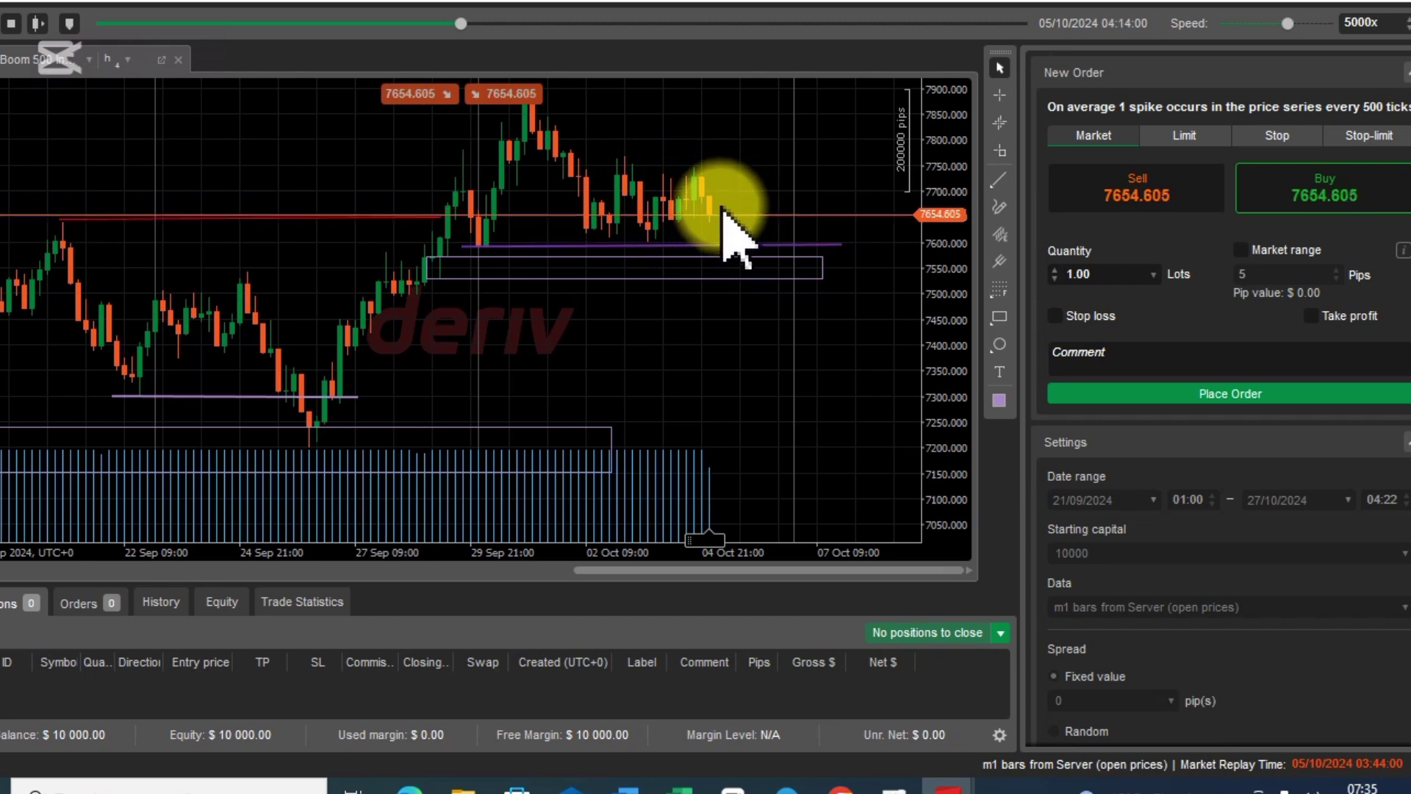
click(697, 255)
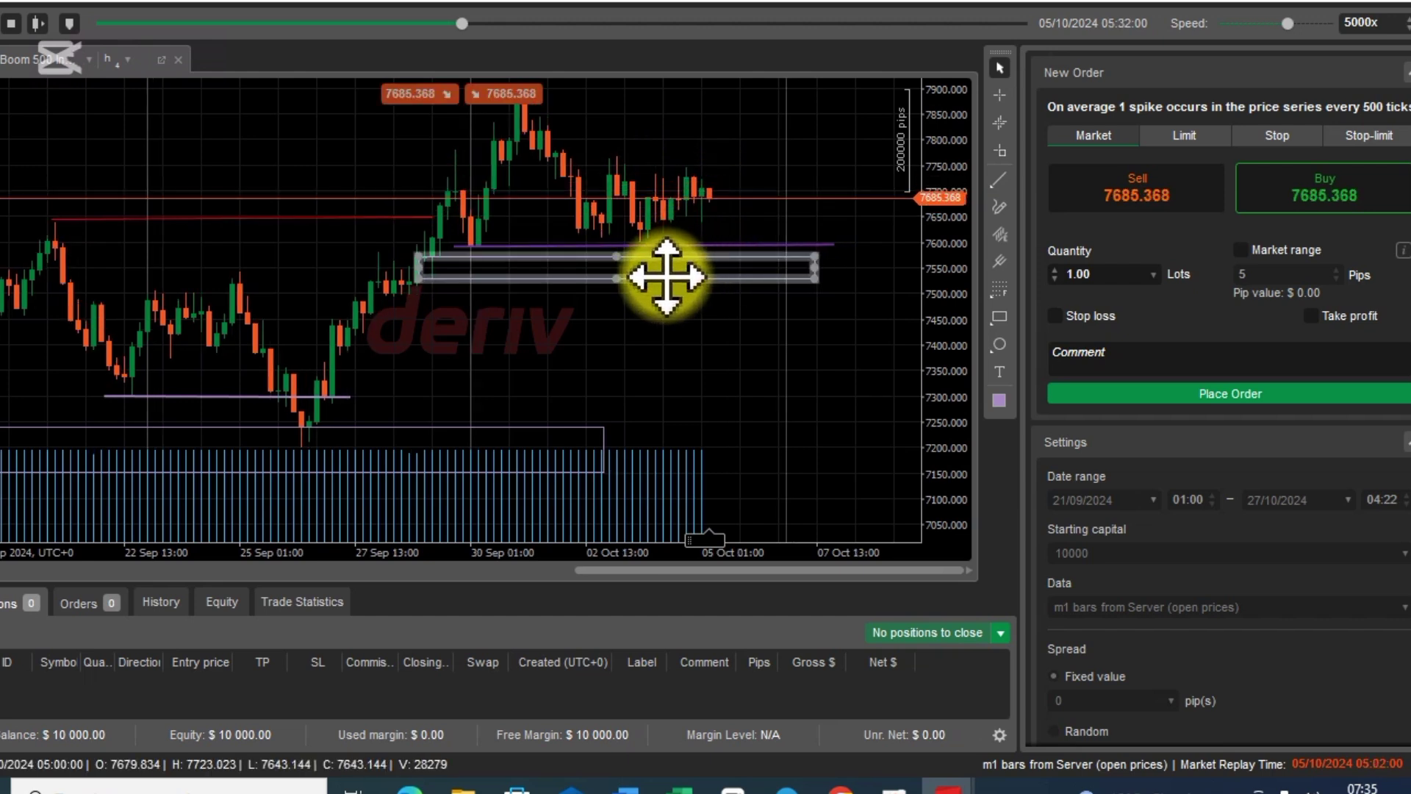
click(708, 399)
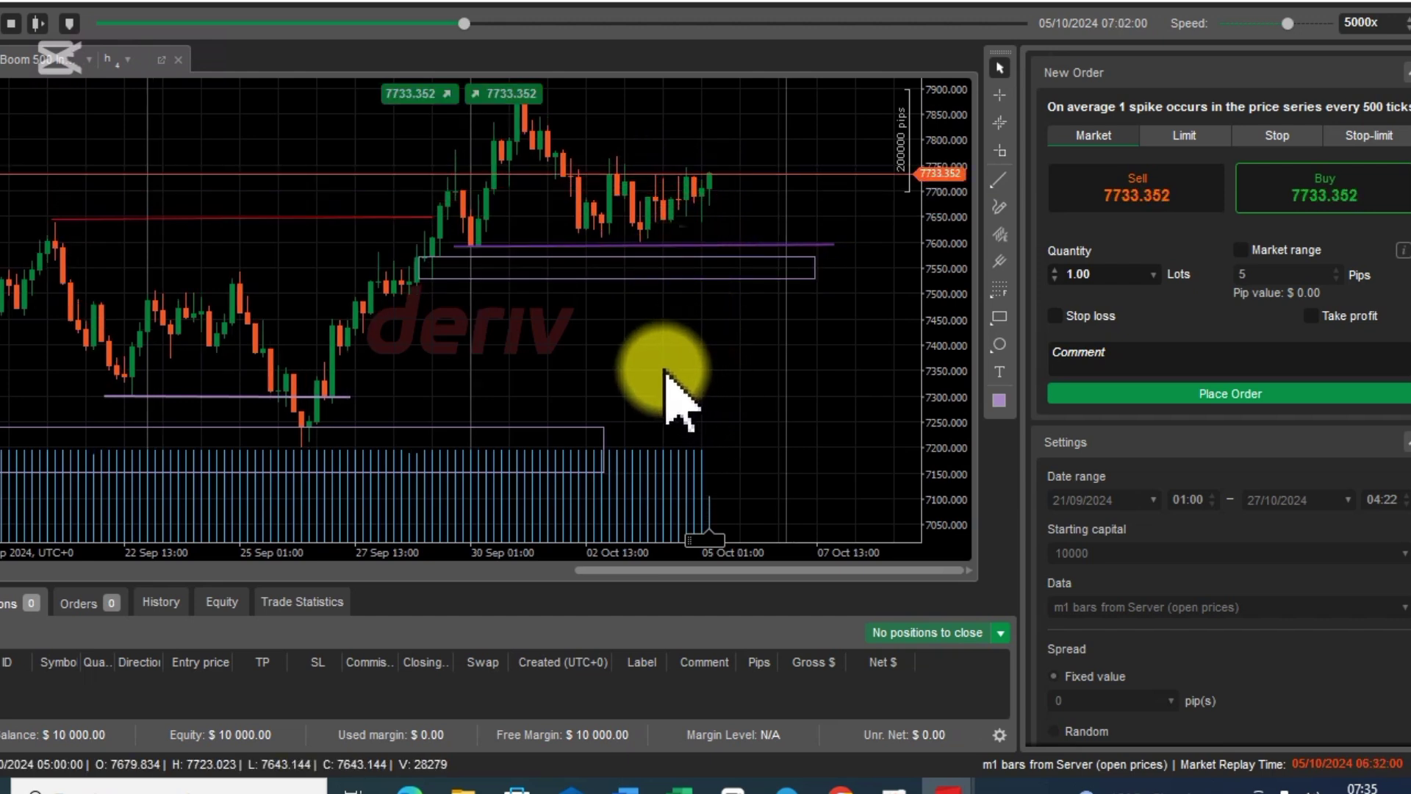
click(476, 286)
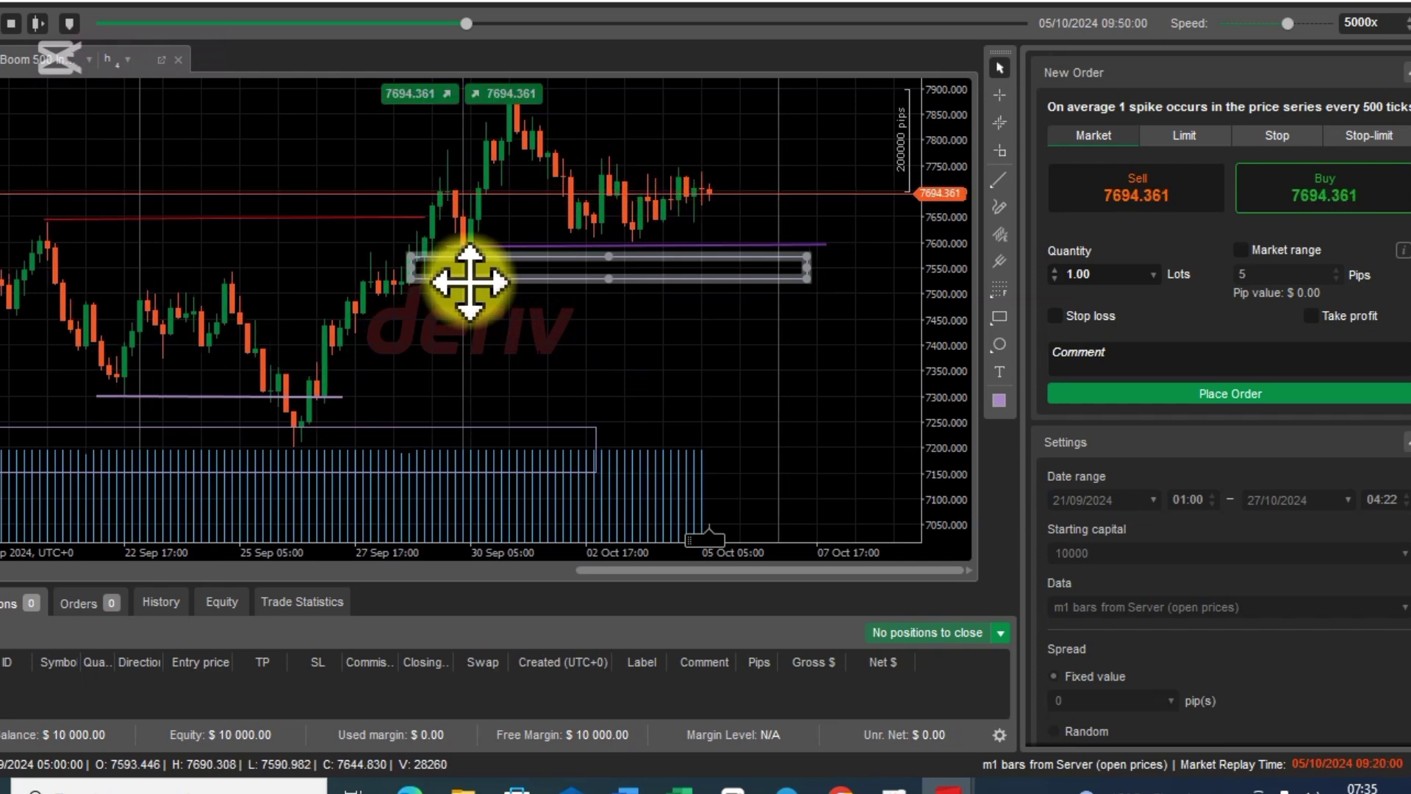
click(644, 296)
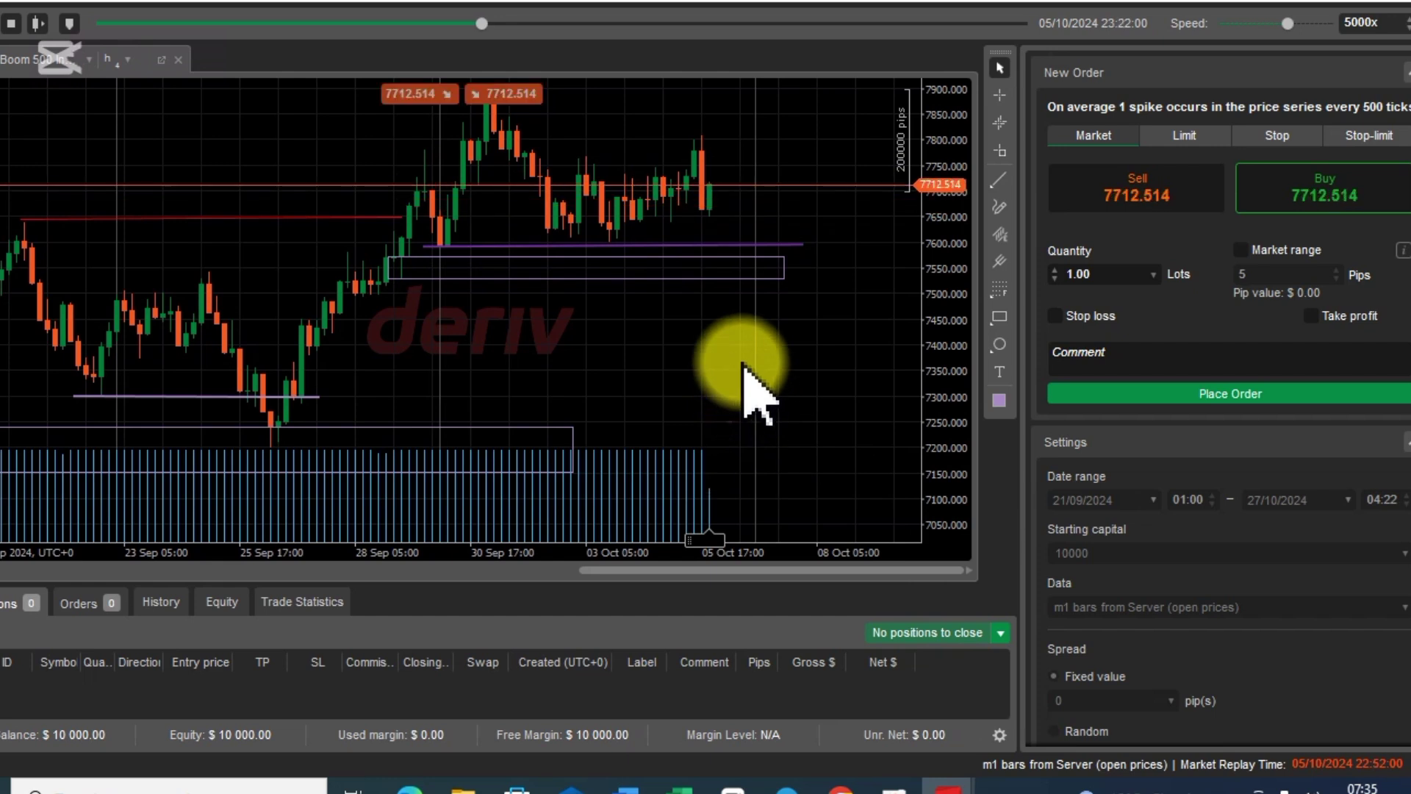
click(589, 277)
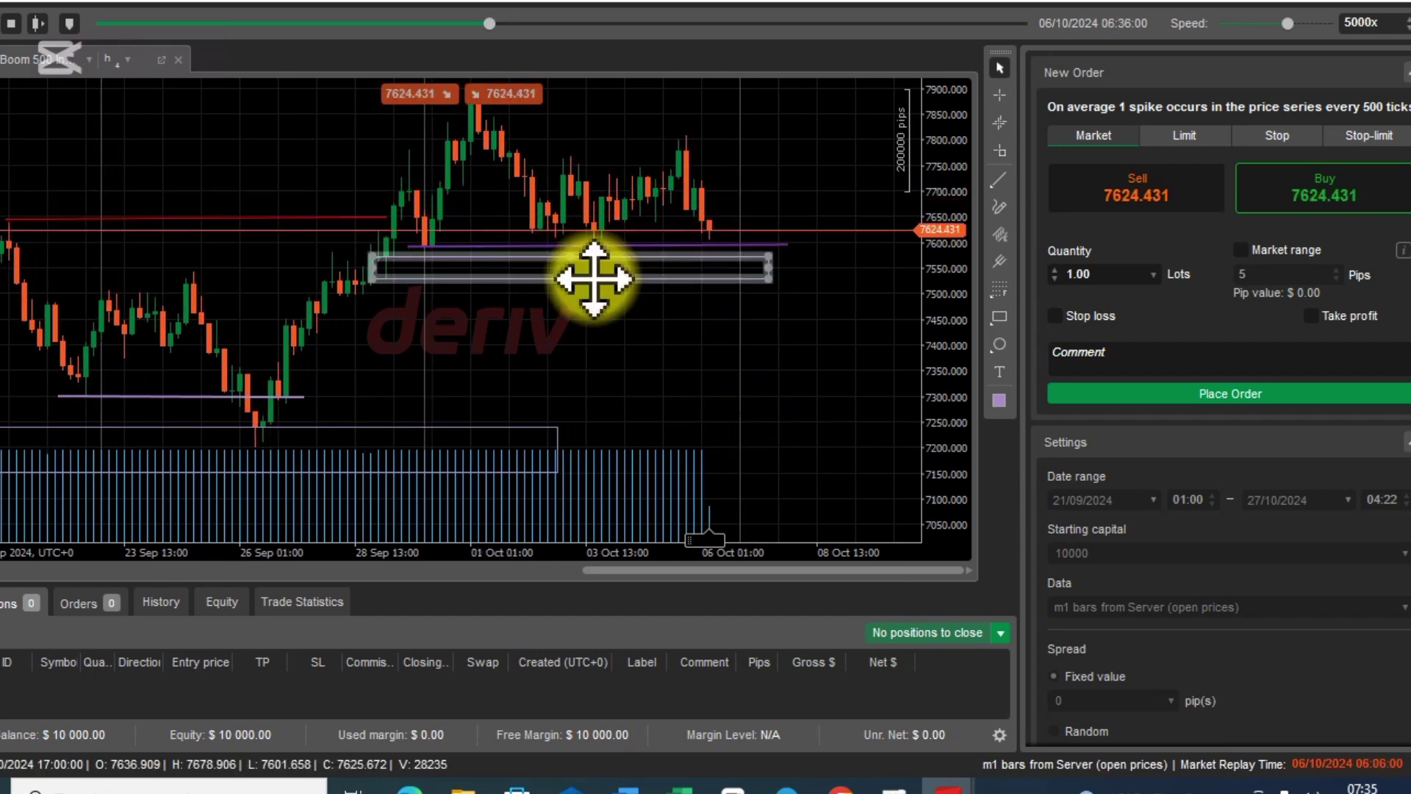
click(719, 489)
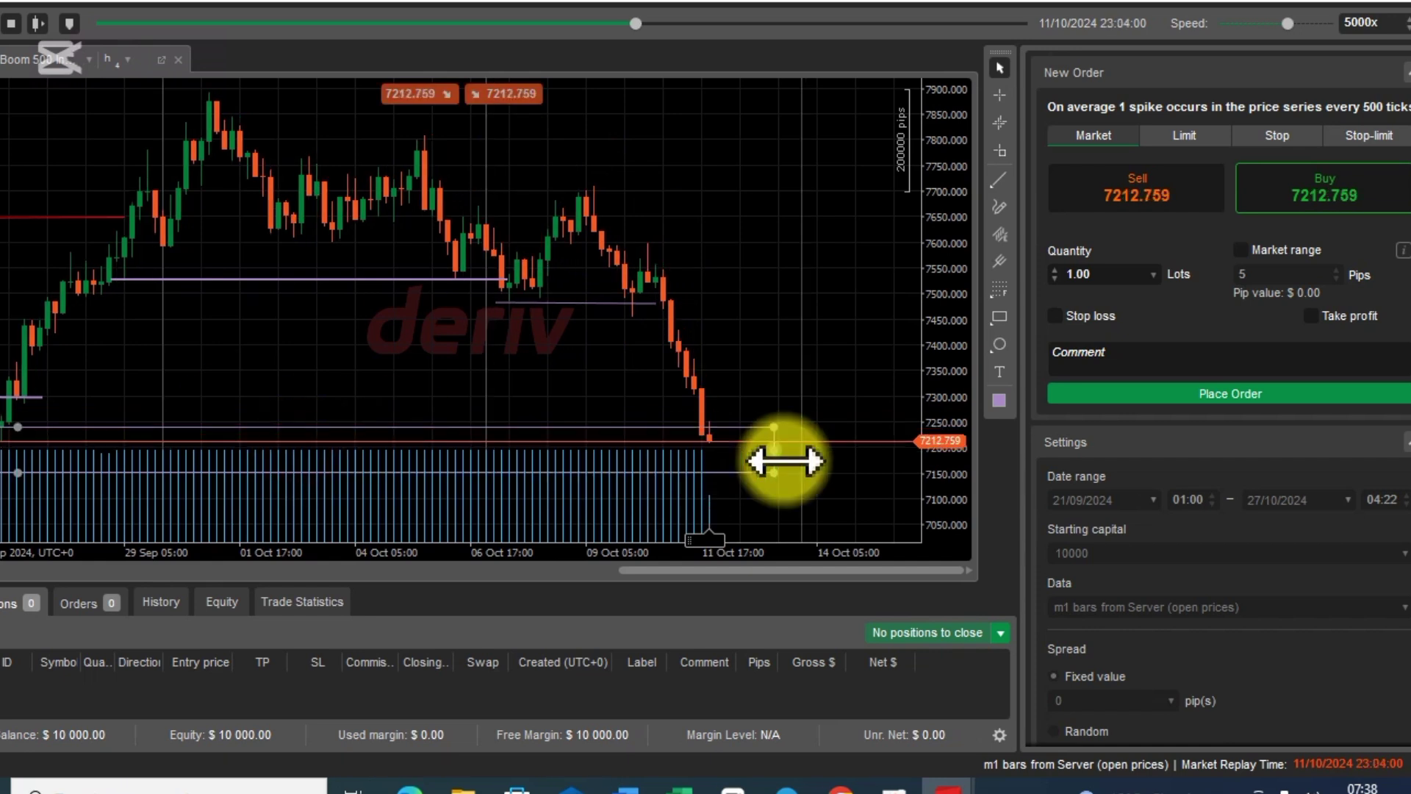
Draw a near-horizontal trend line at about 7690 from the early-October lower swing high to past the latest candle.
scroll(672, 316, up, 5)
scroll(673, 316, down, 6)
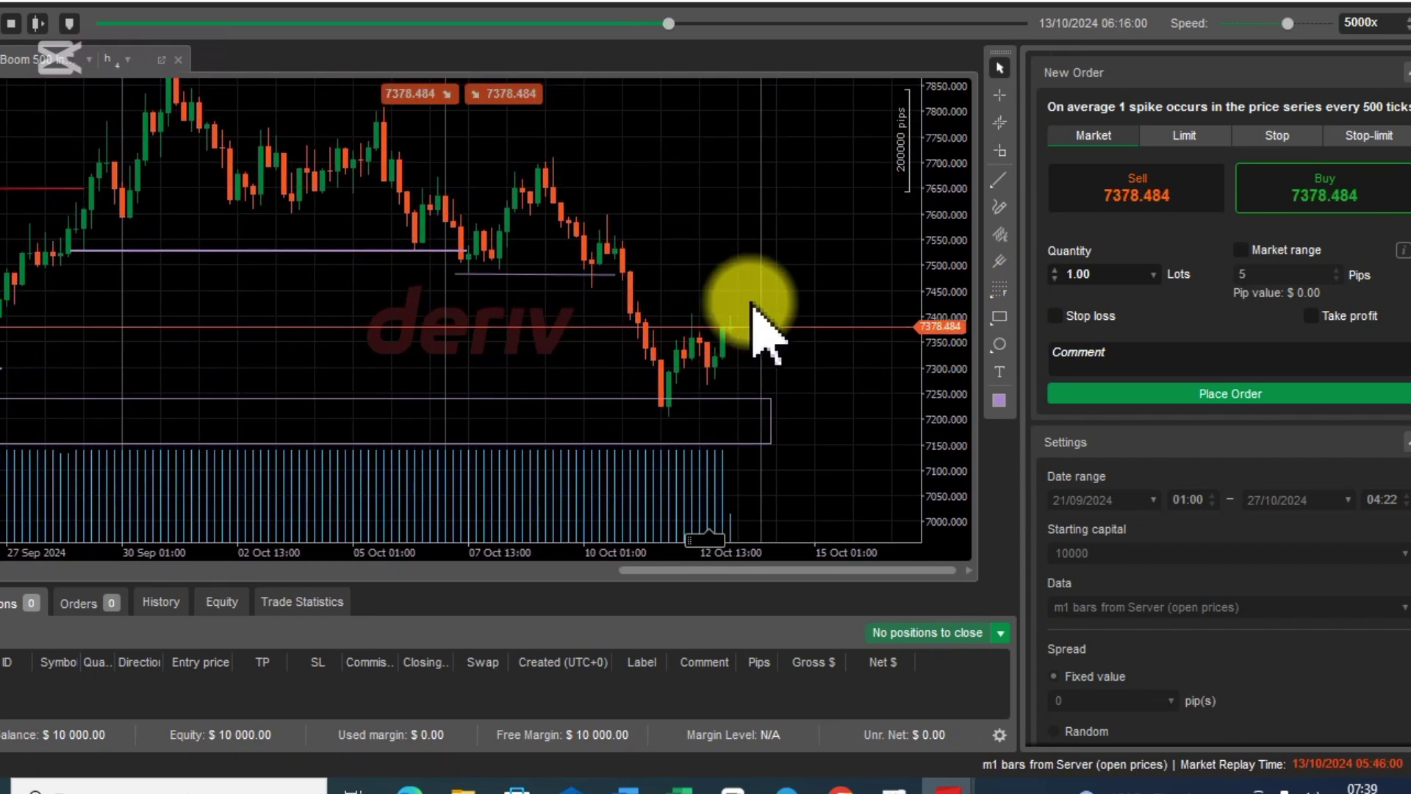
drag(312, 462, 520, 372)
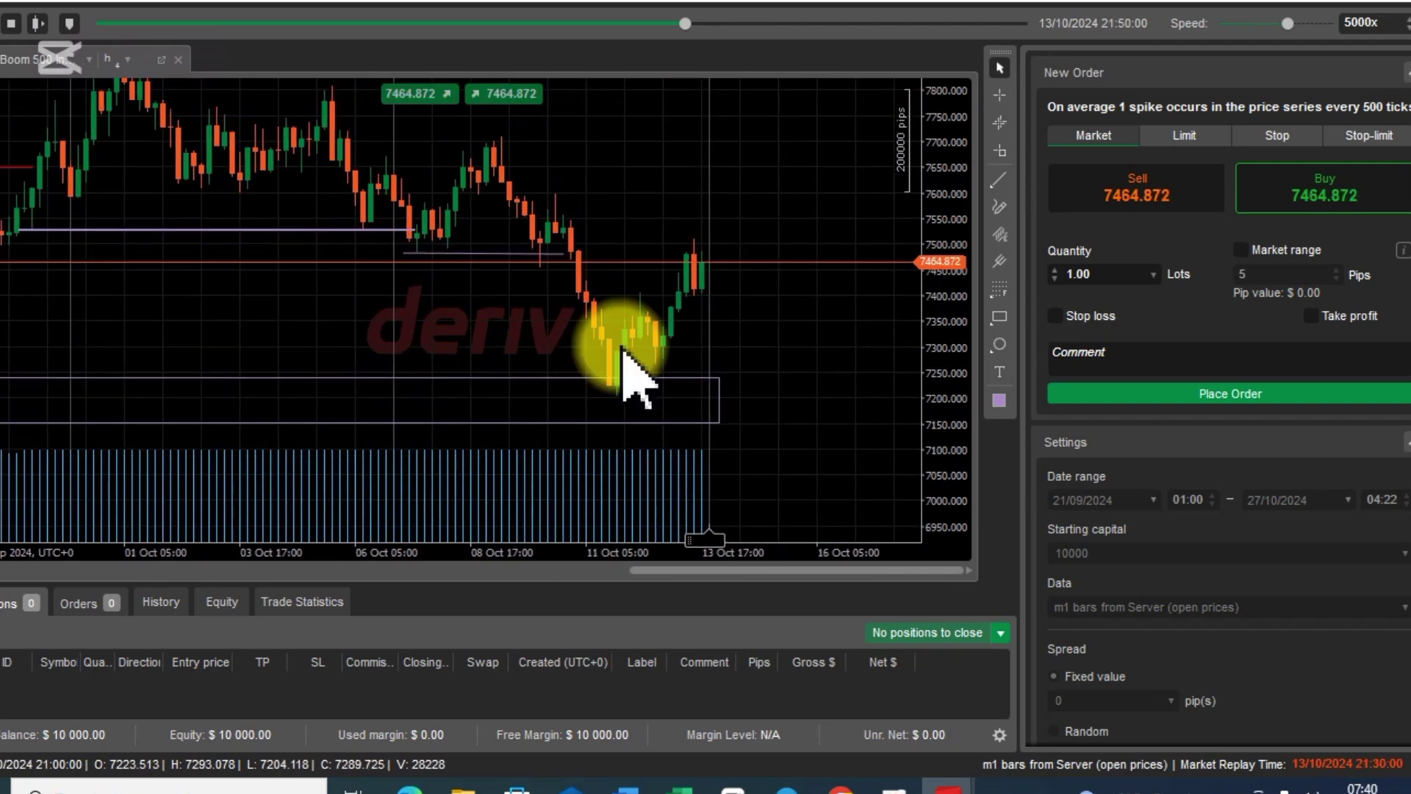
click(999, 179)
click(477, 147)
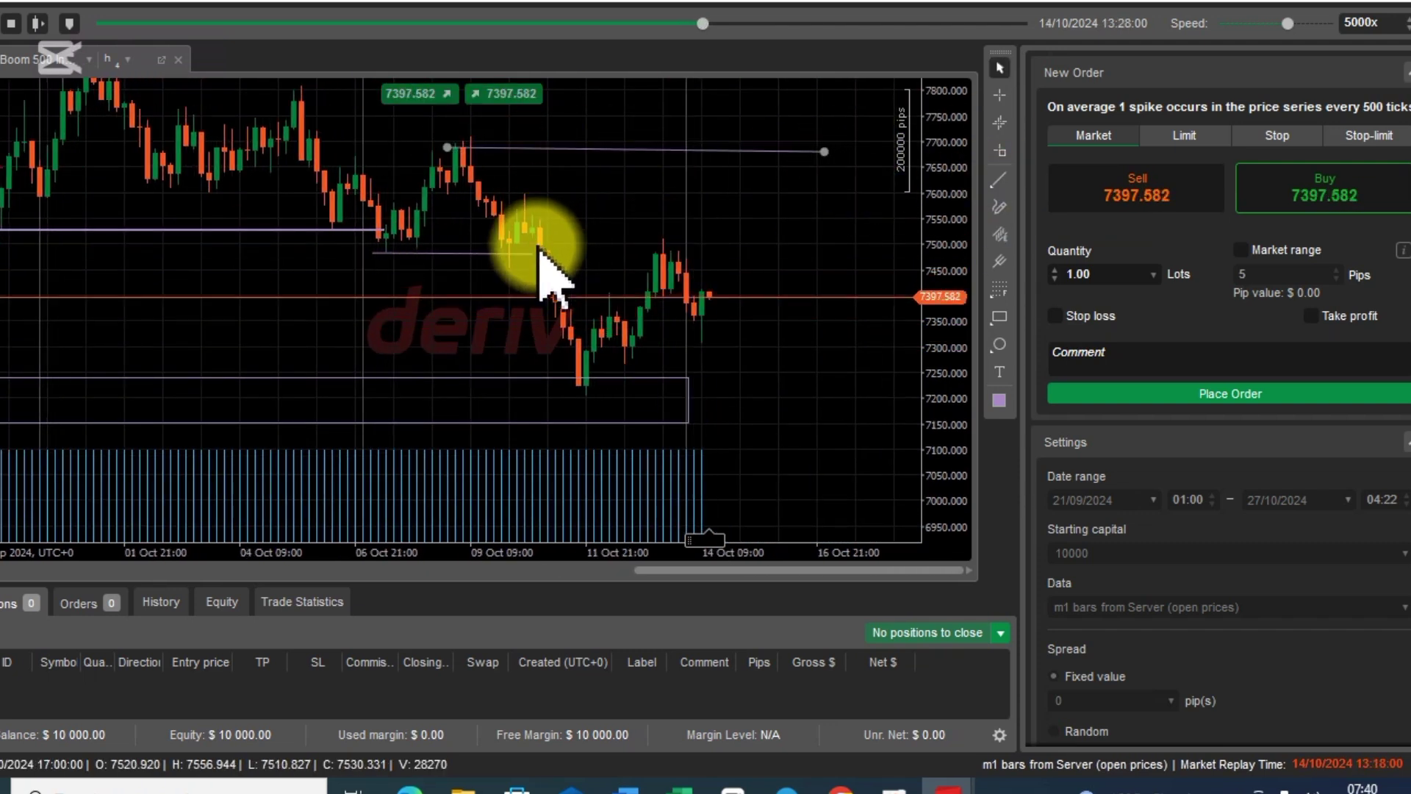
Extend the lower support rectangle well past the latest candle and draw a trend line under the recent pullback lows at about 7270.
drag(687, 403, 1033, 435)
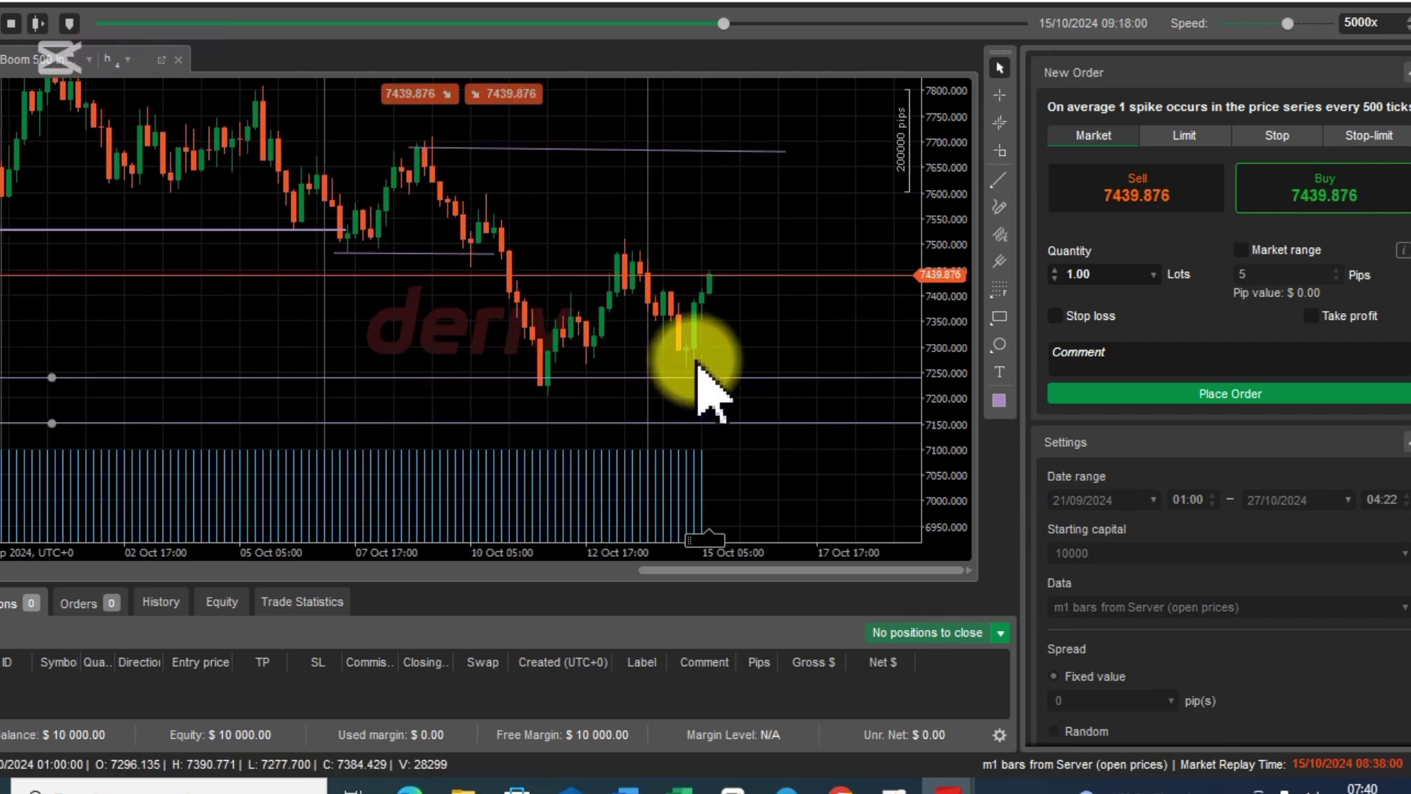
click(1000, 179)
click(1073, 227)
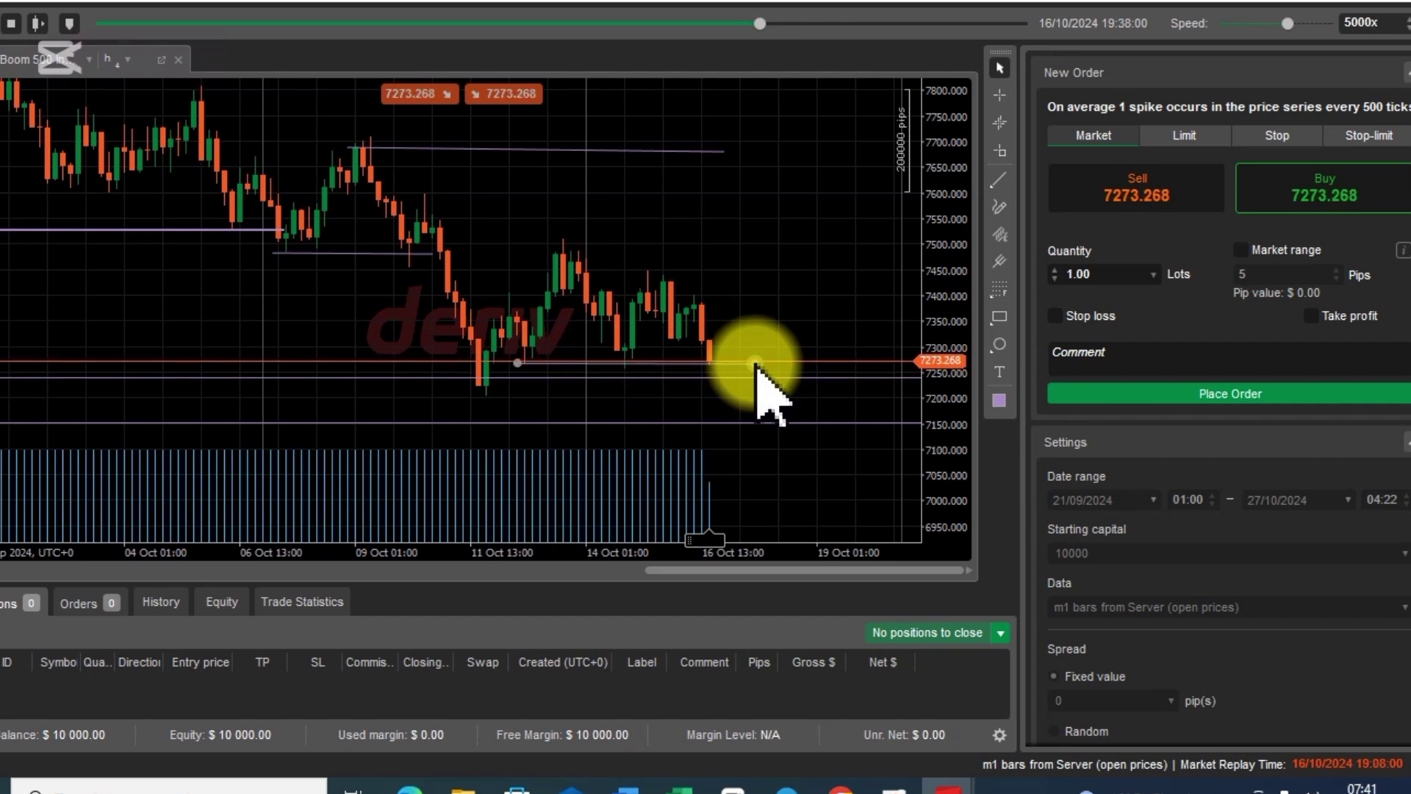
click(741, 326)
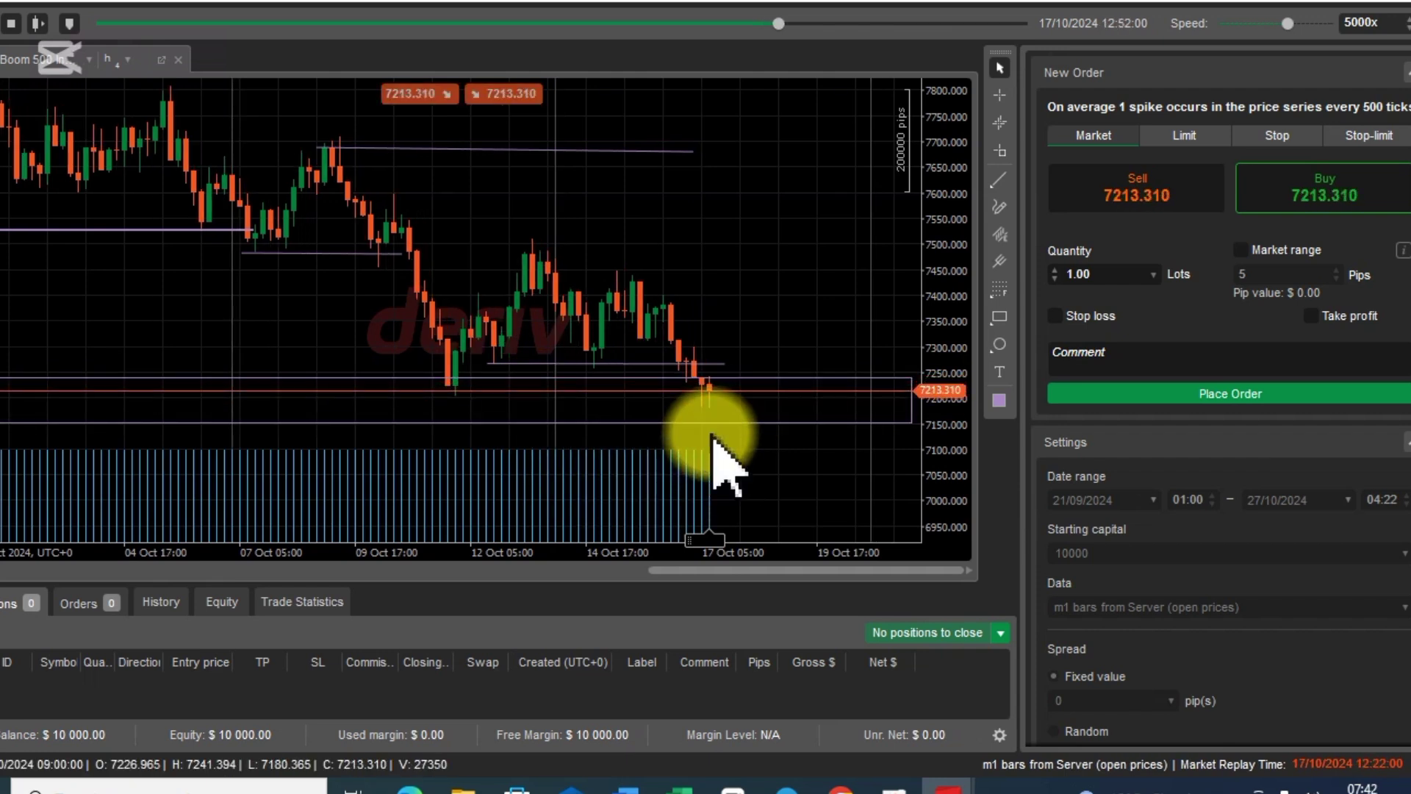
click(704, 419)
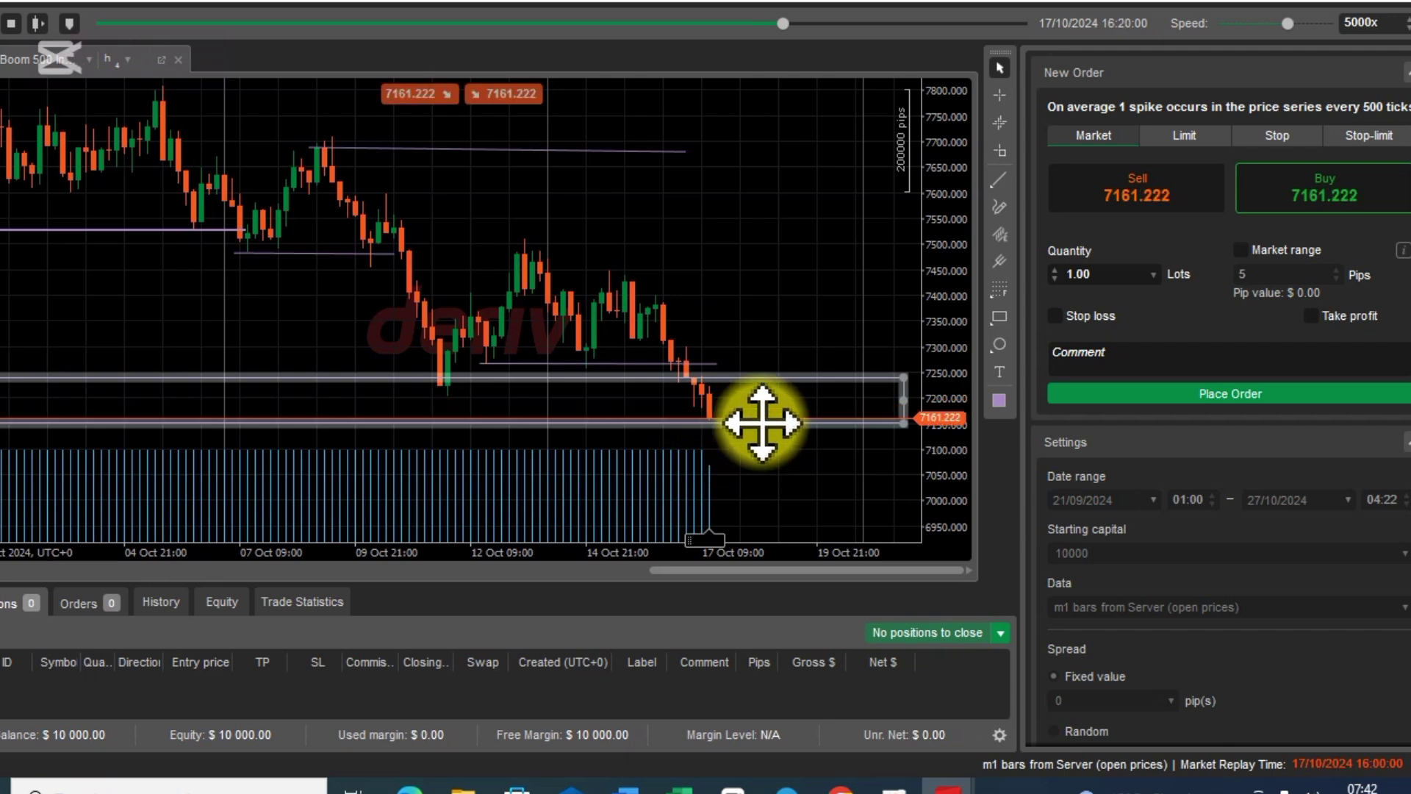
click(739, 458)
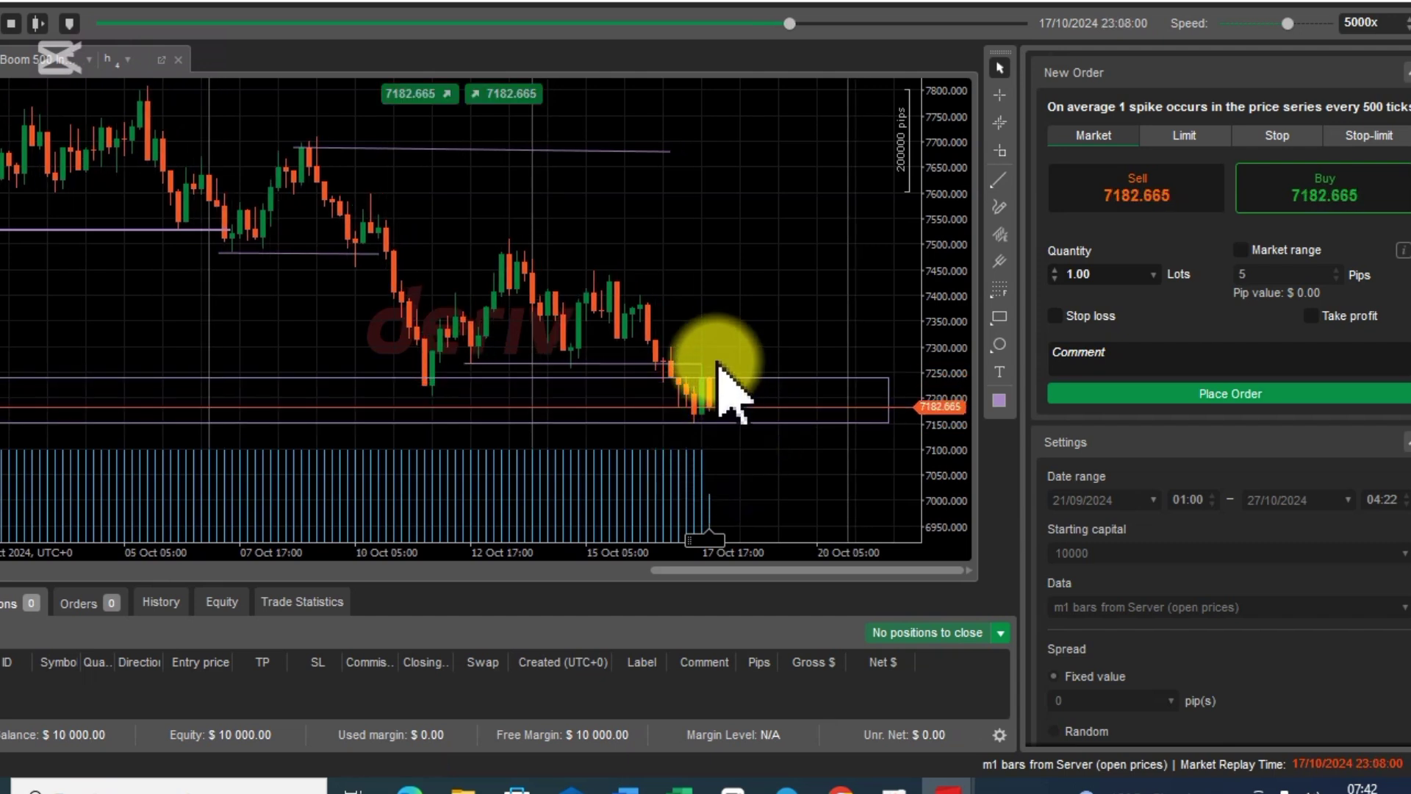
click(729, 426)
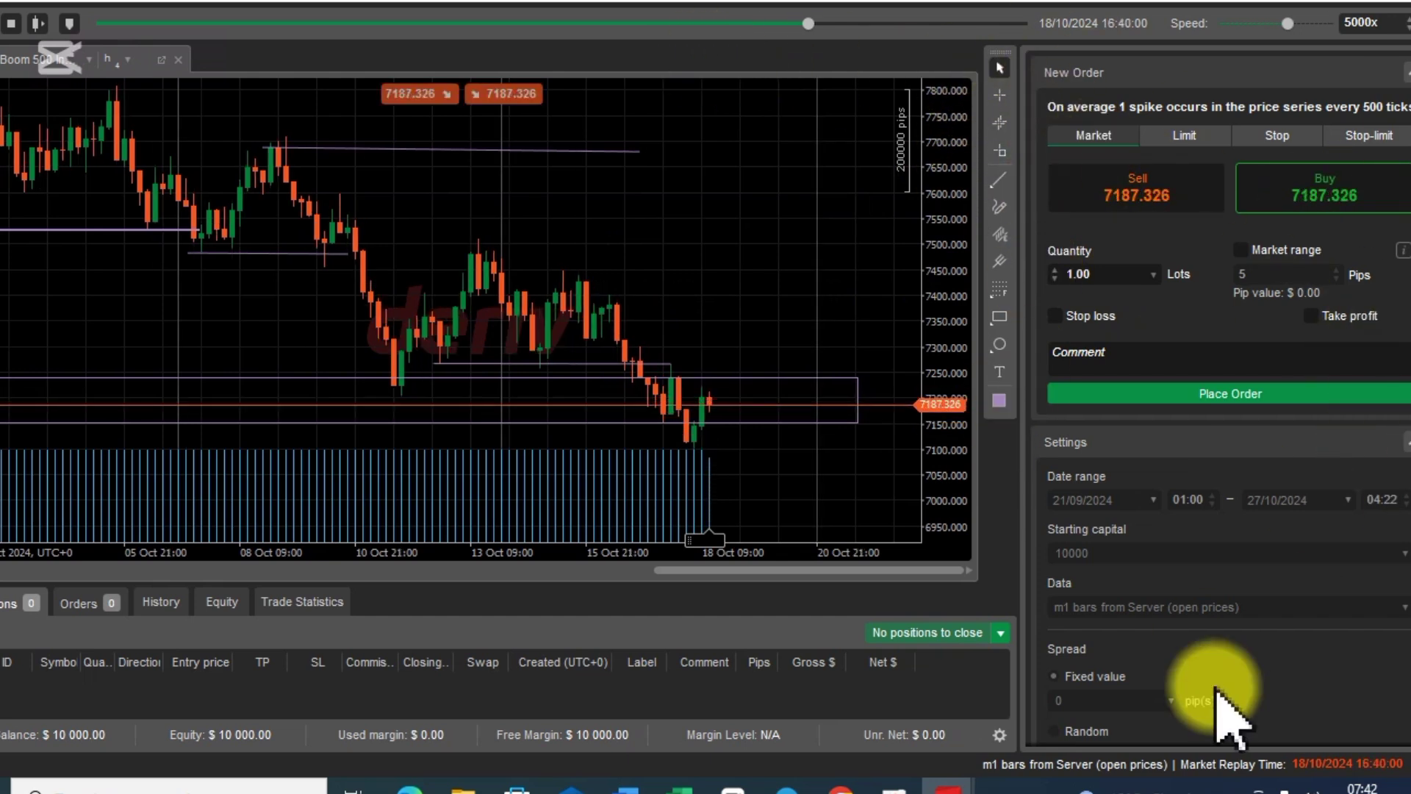
click(622, 414)
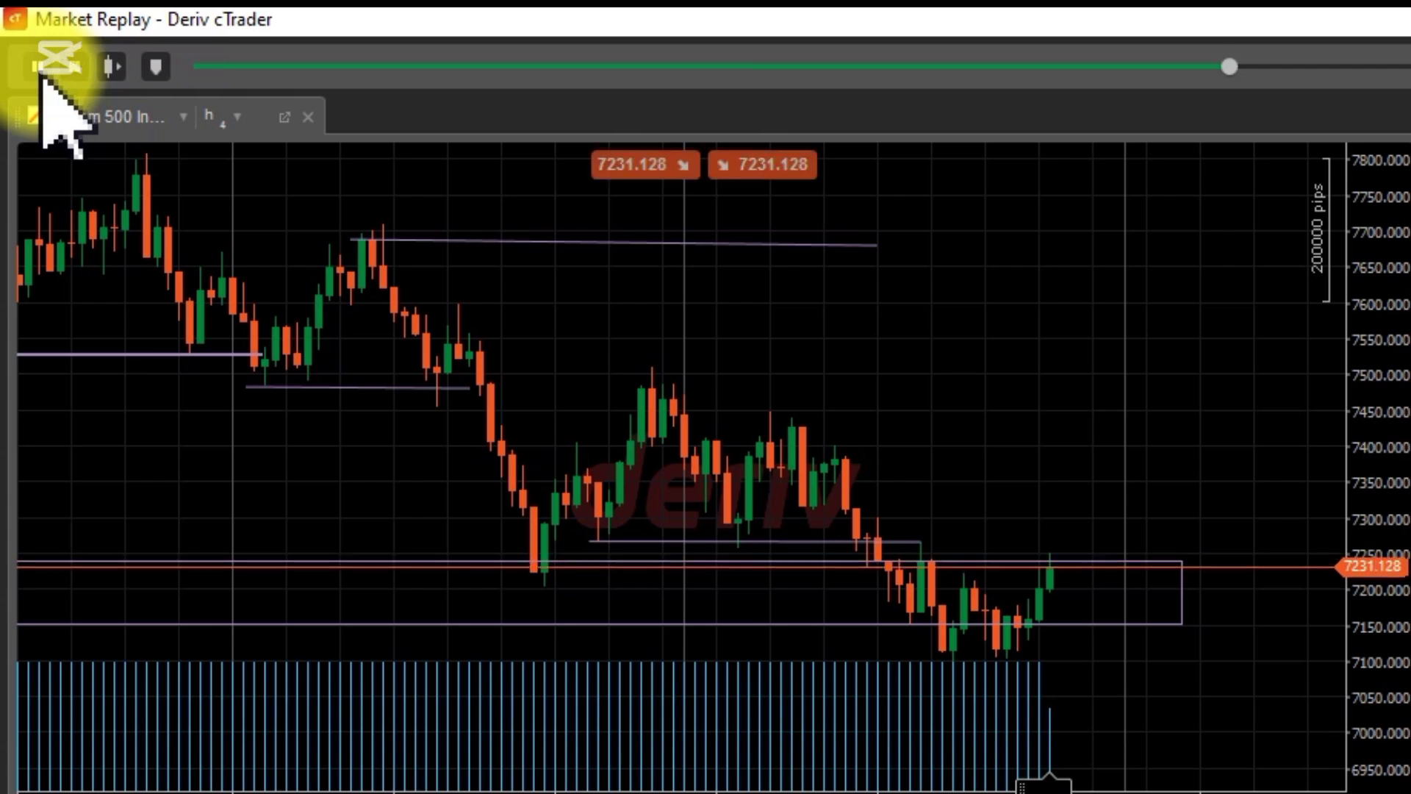
Advance the paused replay bar by bar and place a marker at the current replay position.
click(41, 74)
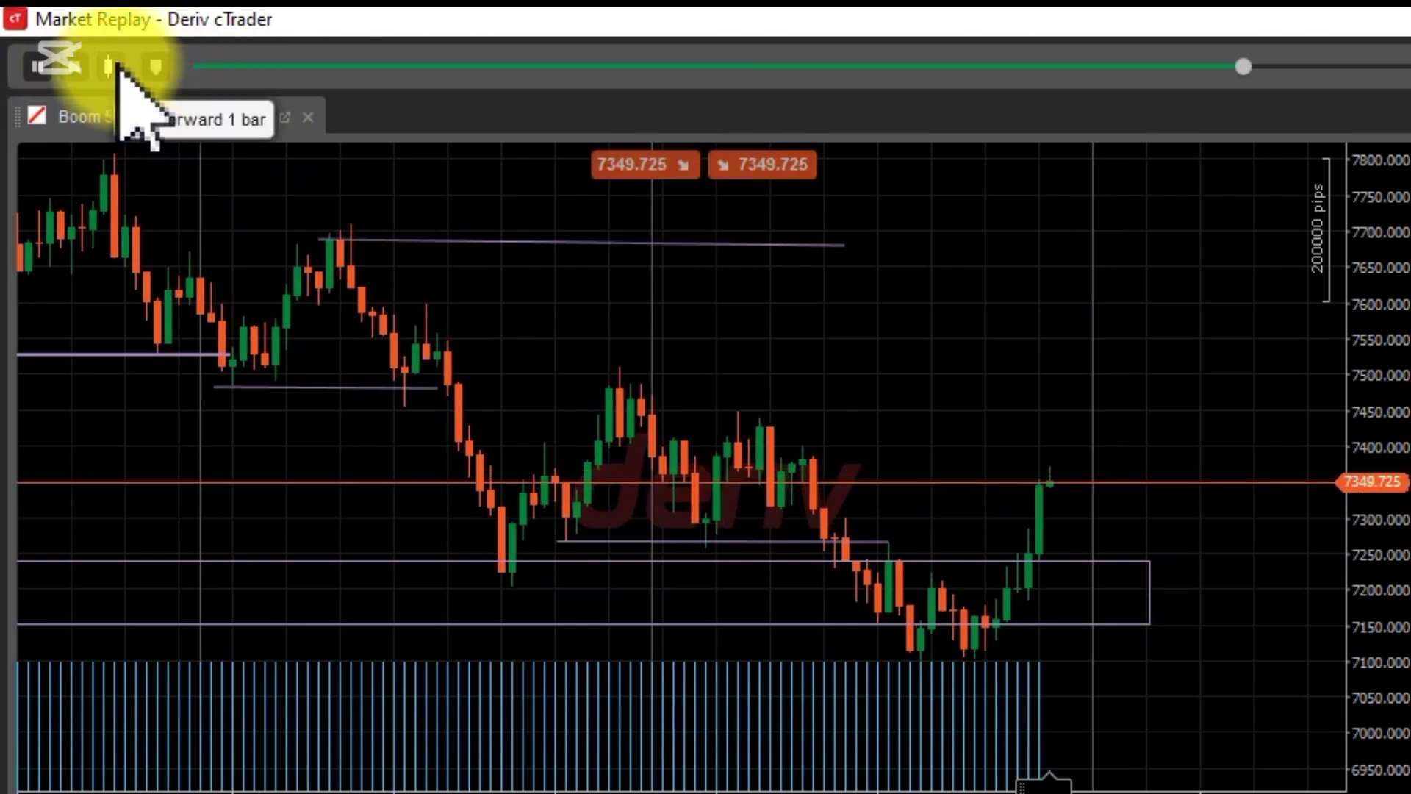
click(112, 66)
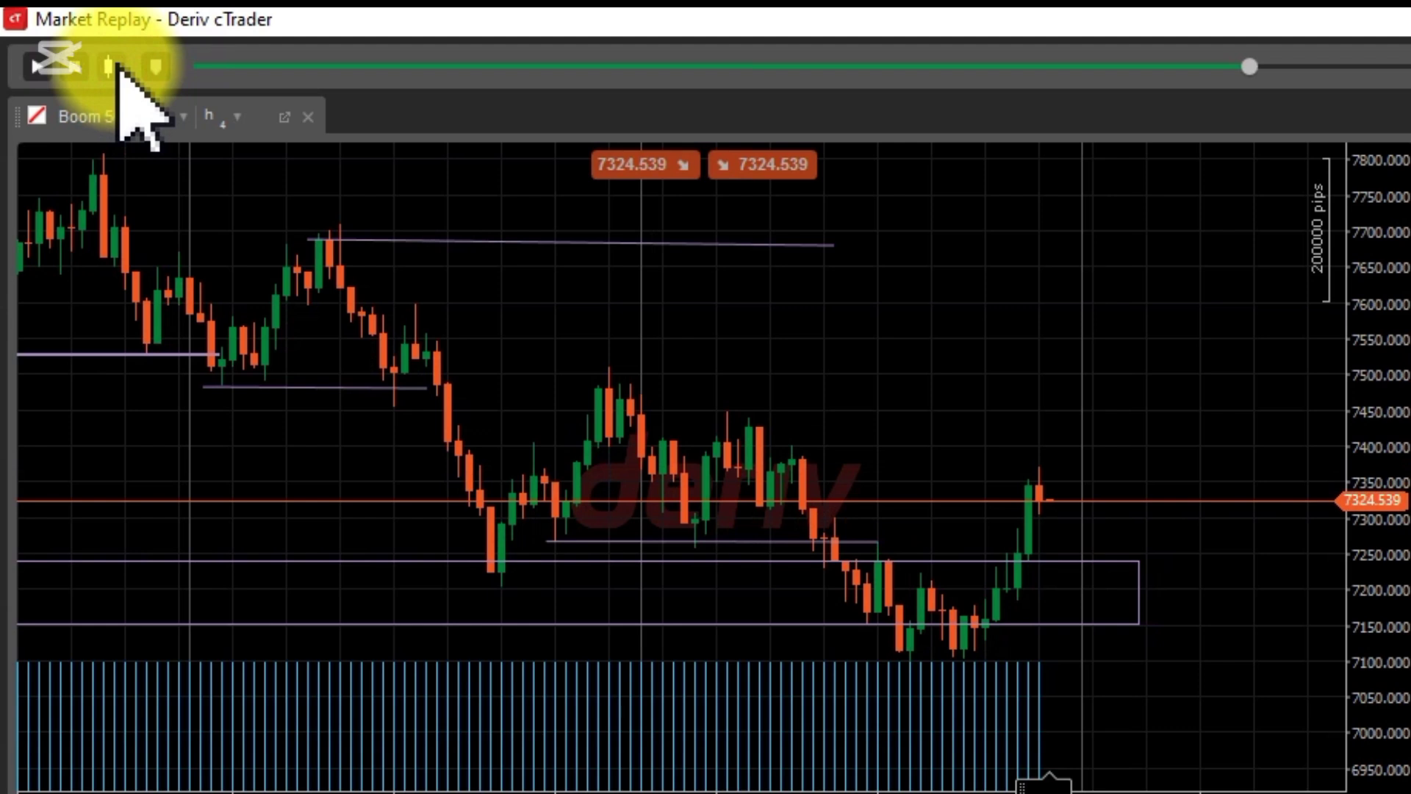
click(112, 66)
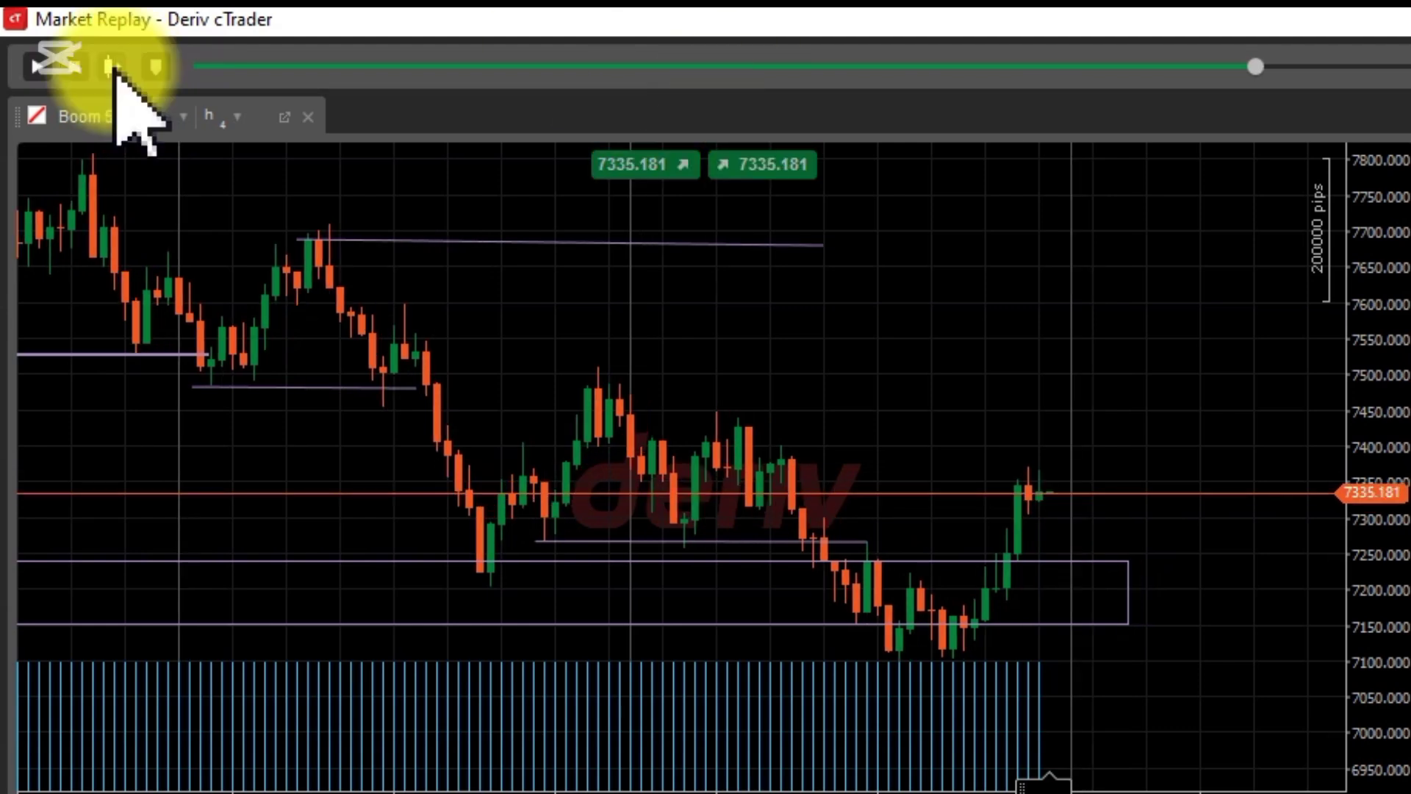
click(112, 66)
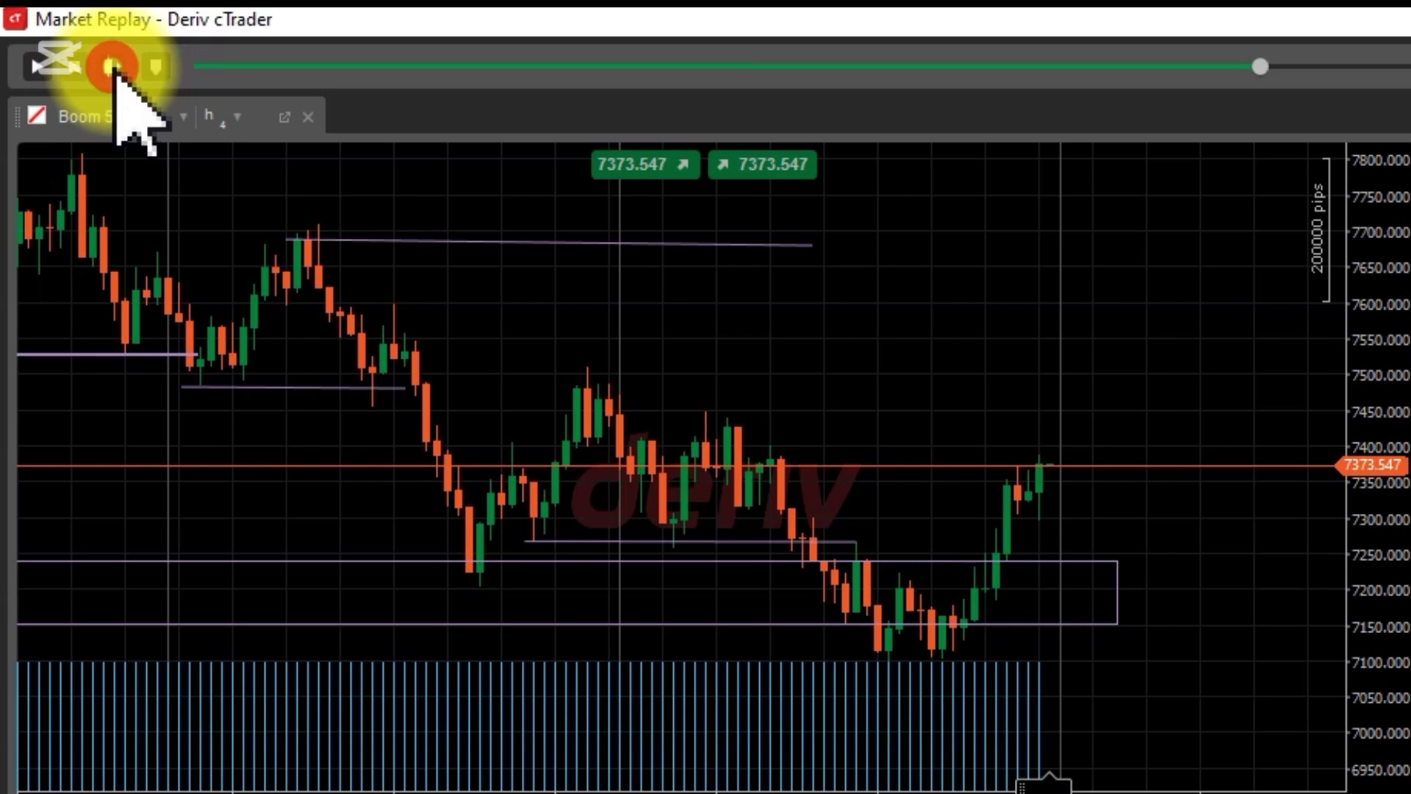
click(112, 66)
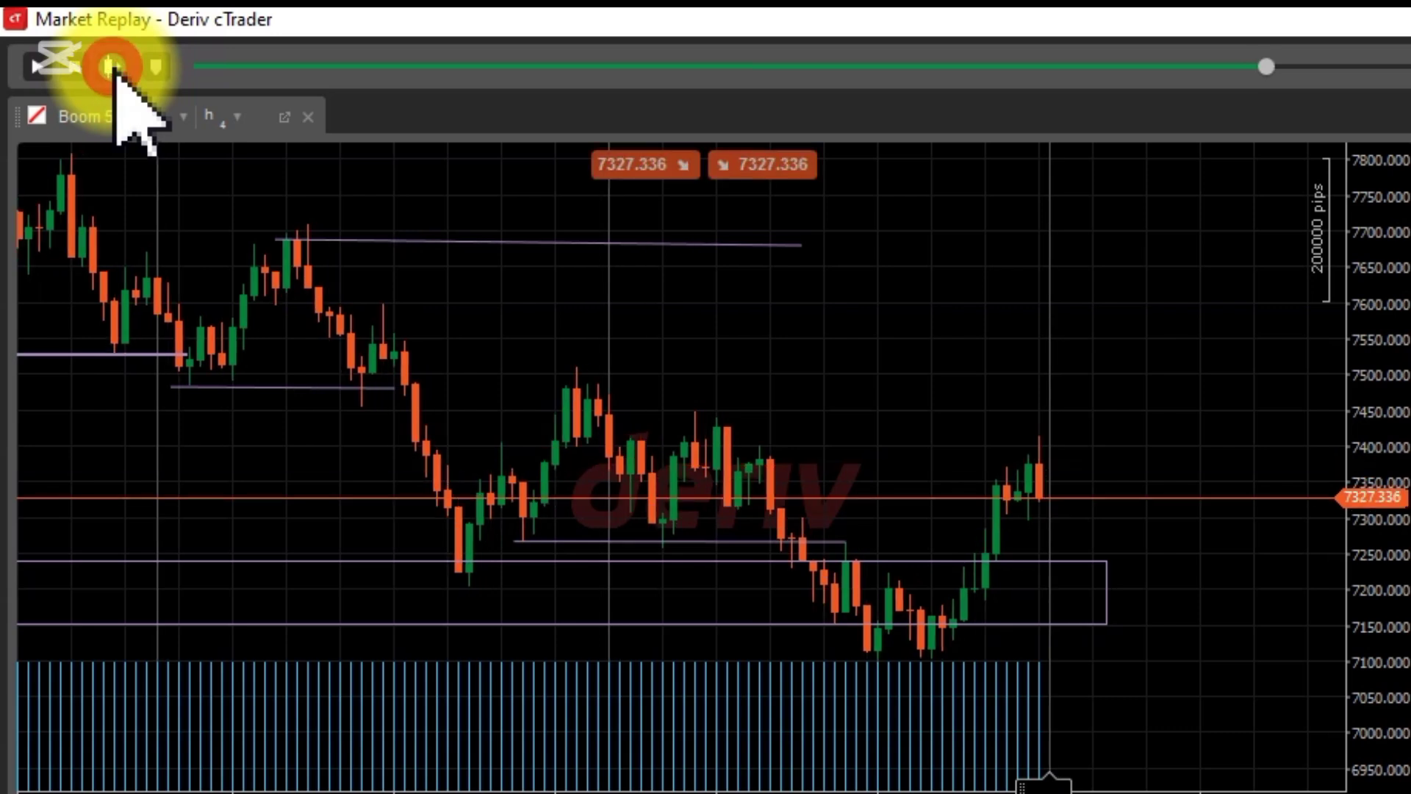
click(112, 66)
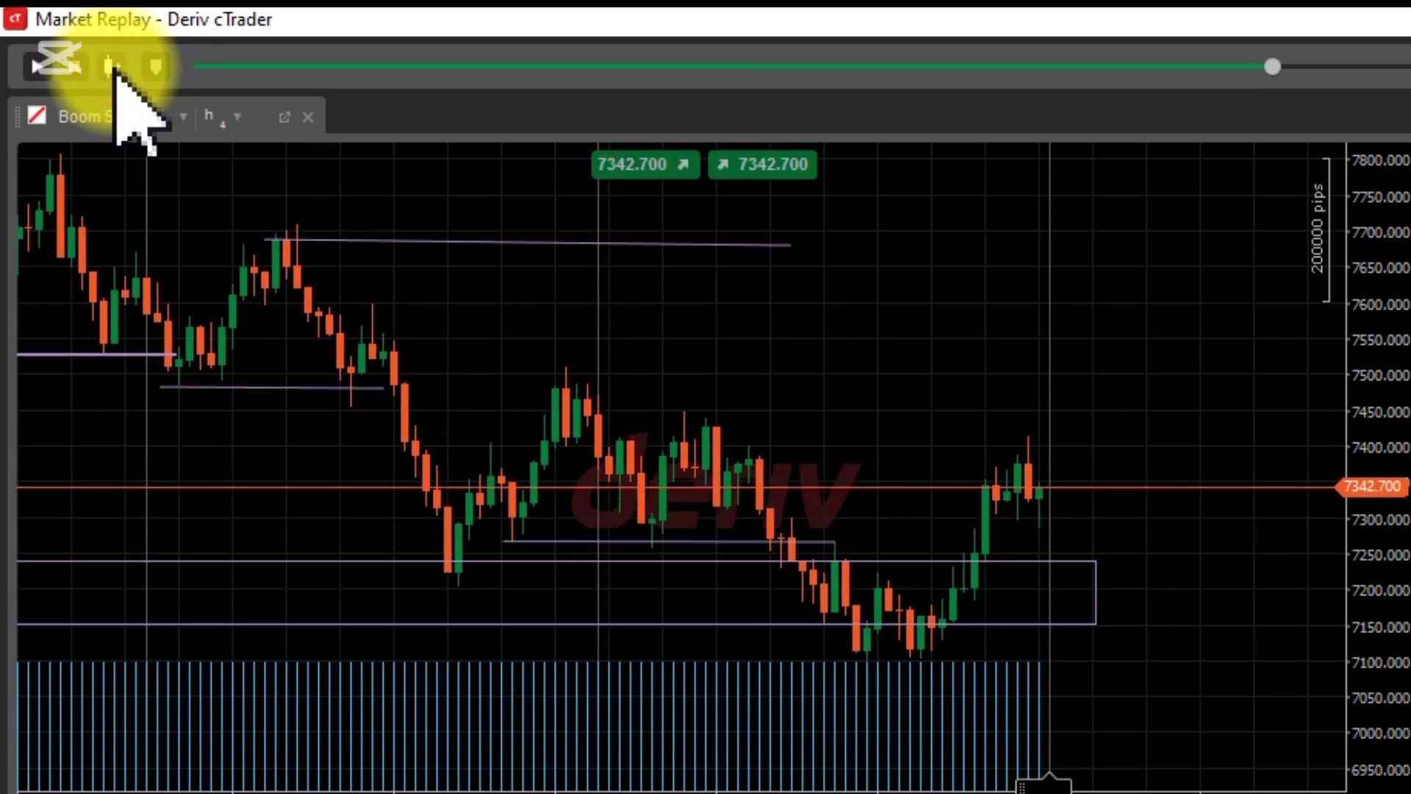
click(157, 68)
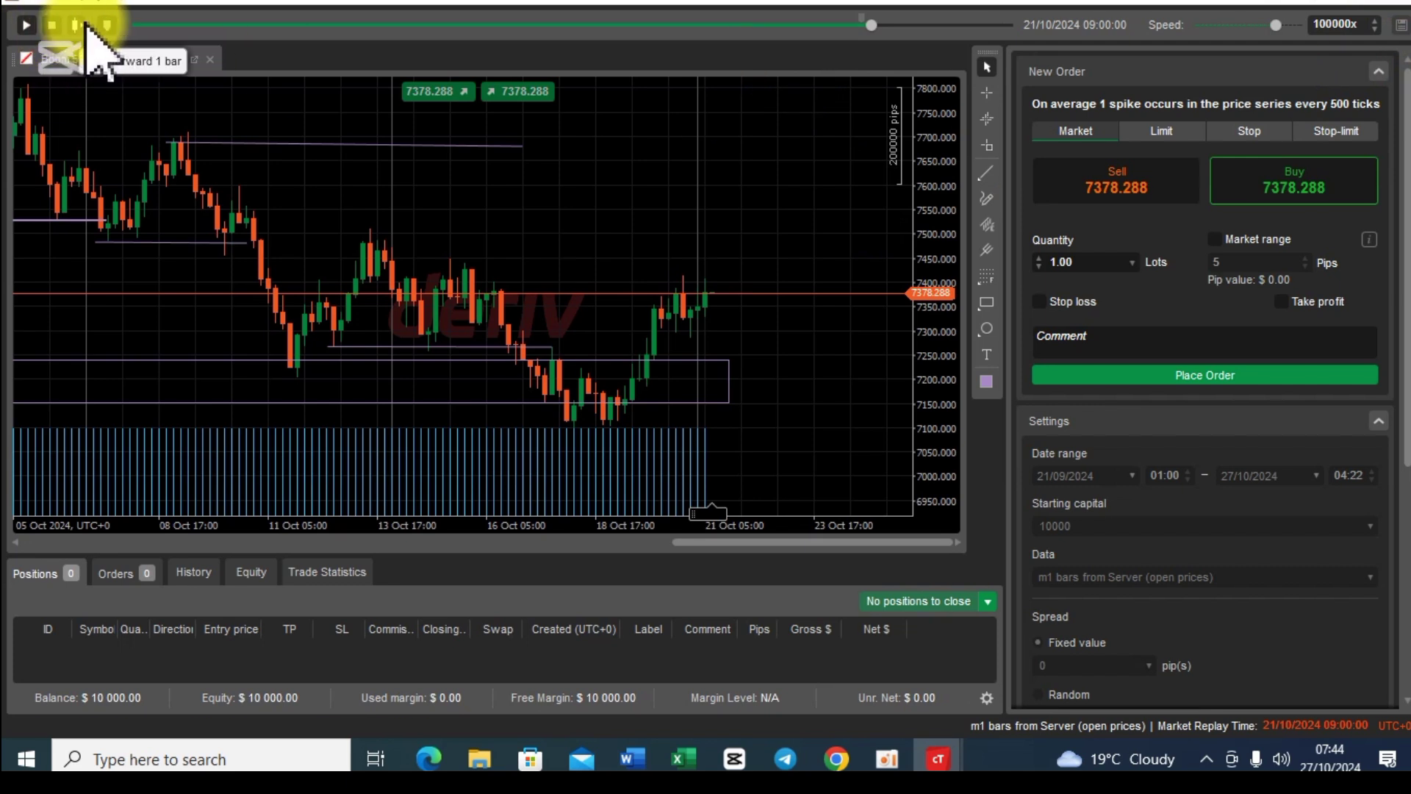
Play the replay through to its end at 100000x and restart it from the beginning.
click(28, 25)
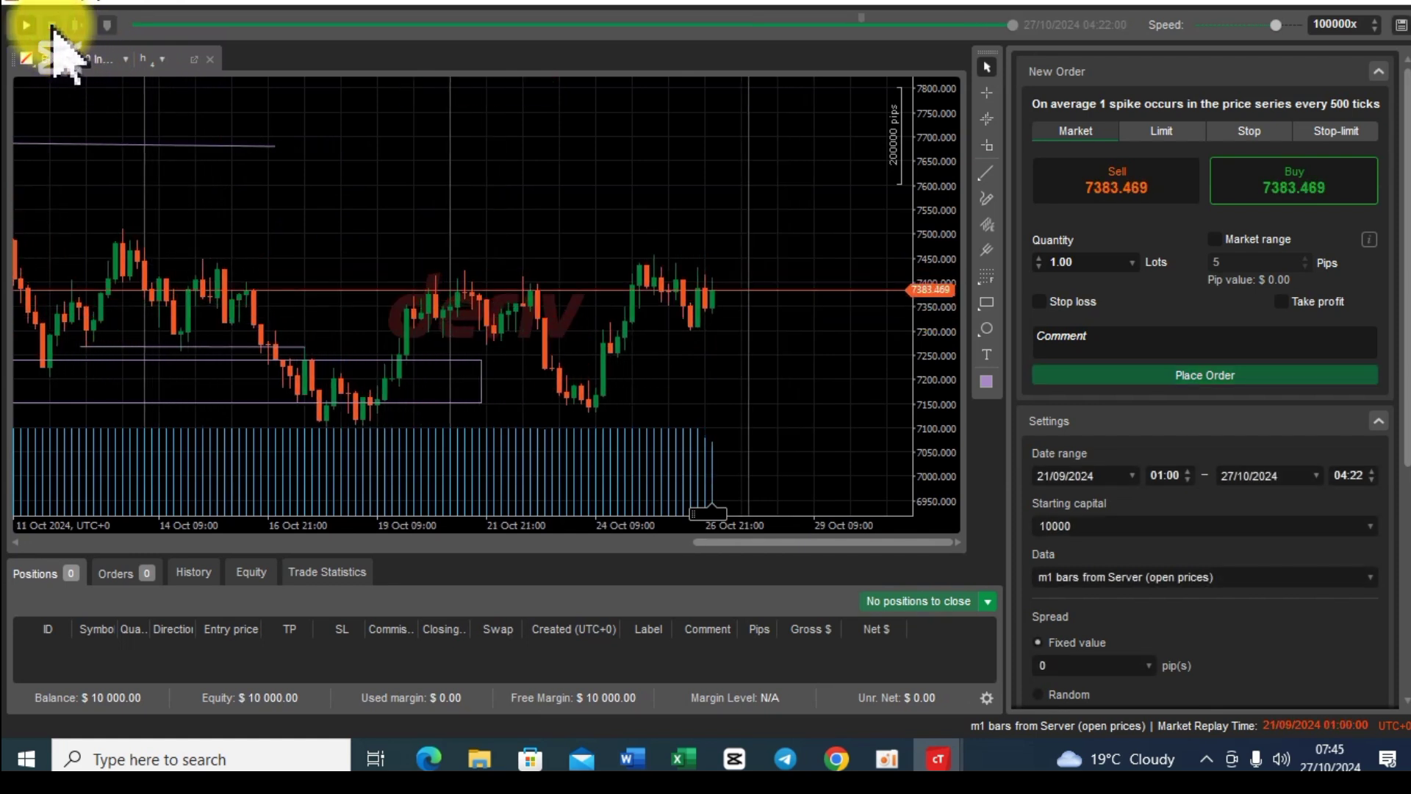
click(50, 25)
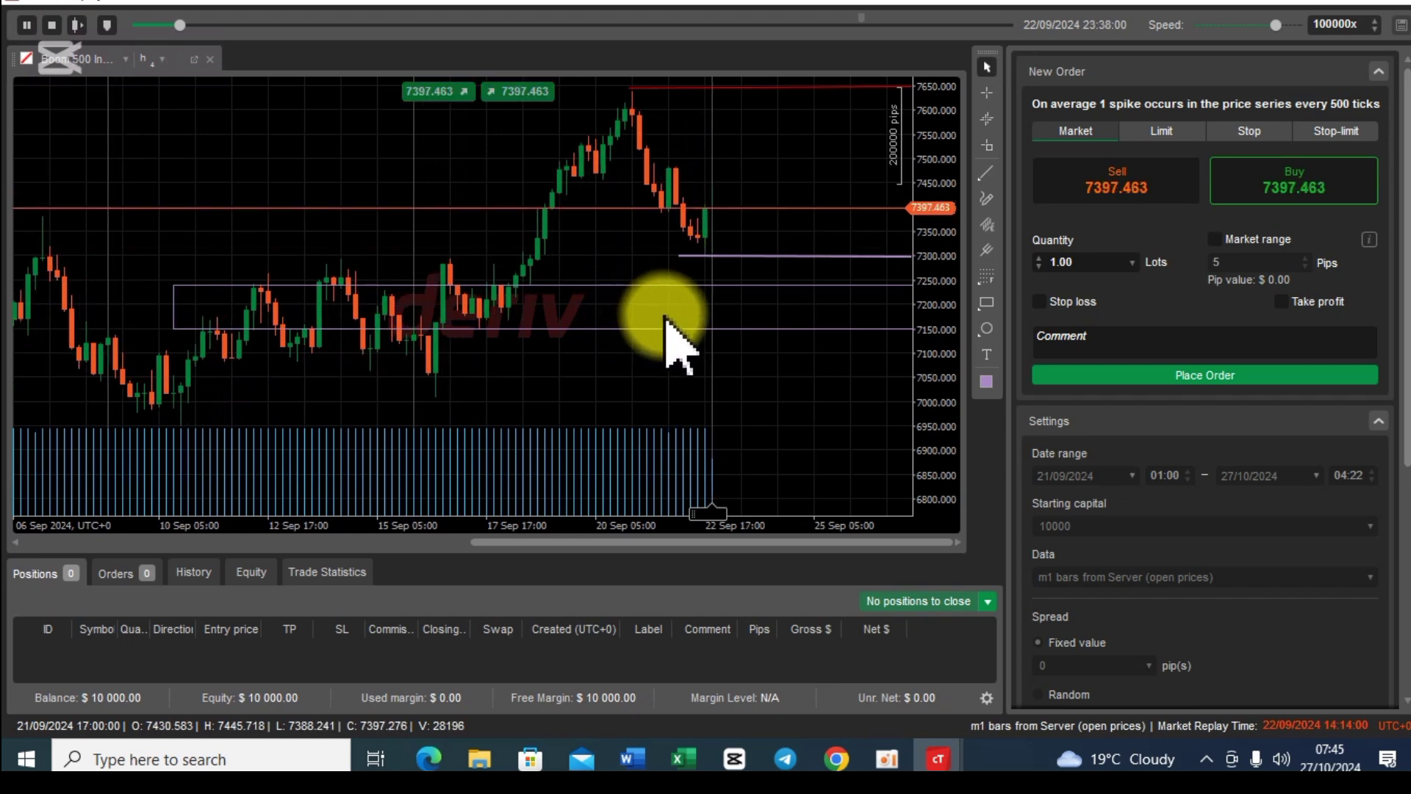
drag(488, 290, 588, 382)
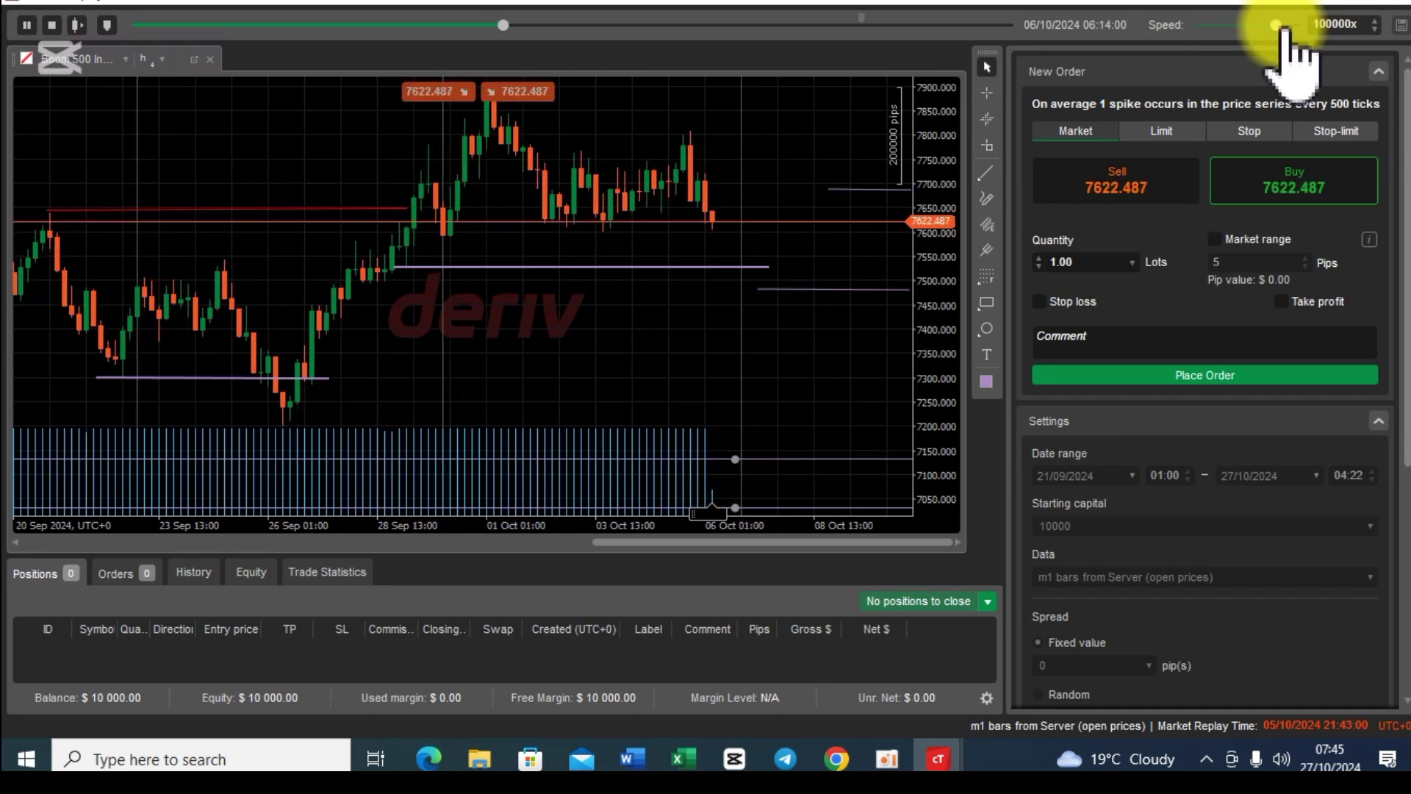
Slow the running replay to 20000x, and raise it to 1000000x to run it through to 27/10/2024.
drag(1279, 25, 1270, 26)
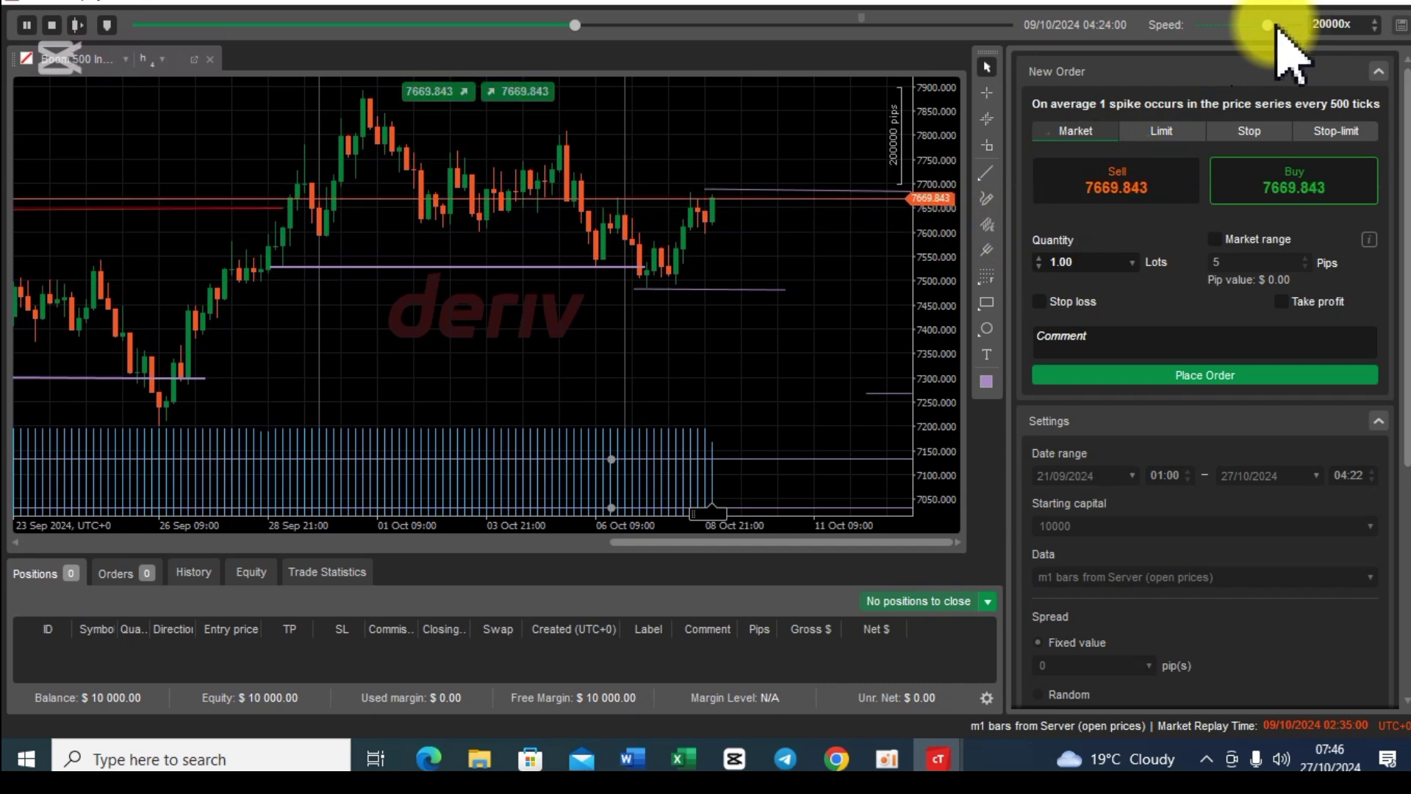
drag(1270, 26, 1297, 26)
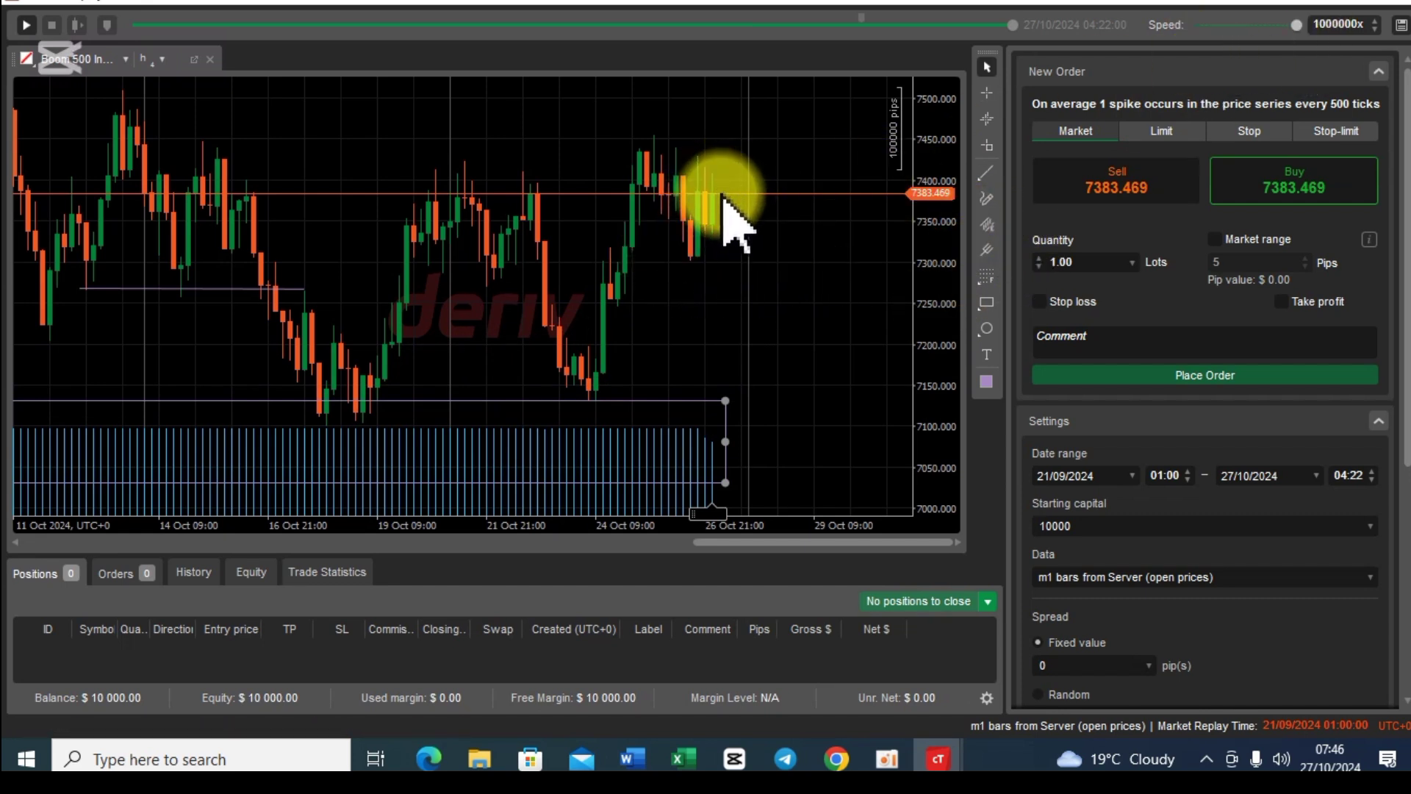
Delete the trend line at about 7270 and the lower support rectangle from the chart.
click(181, 291)
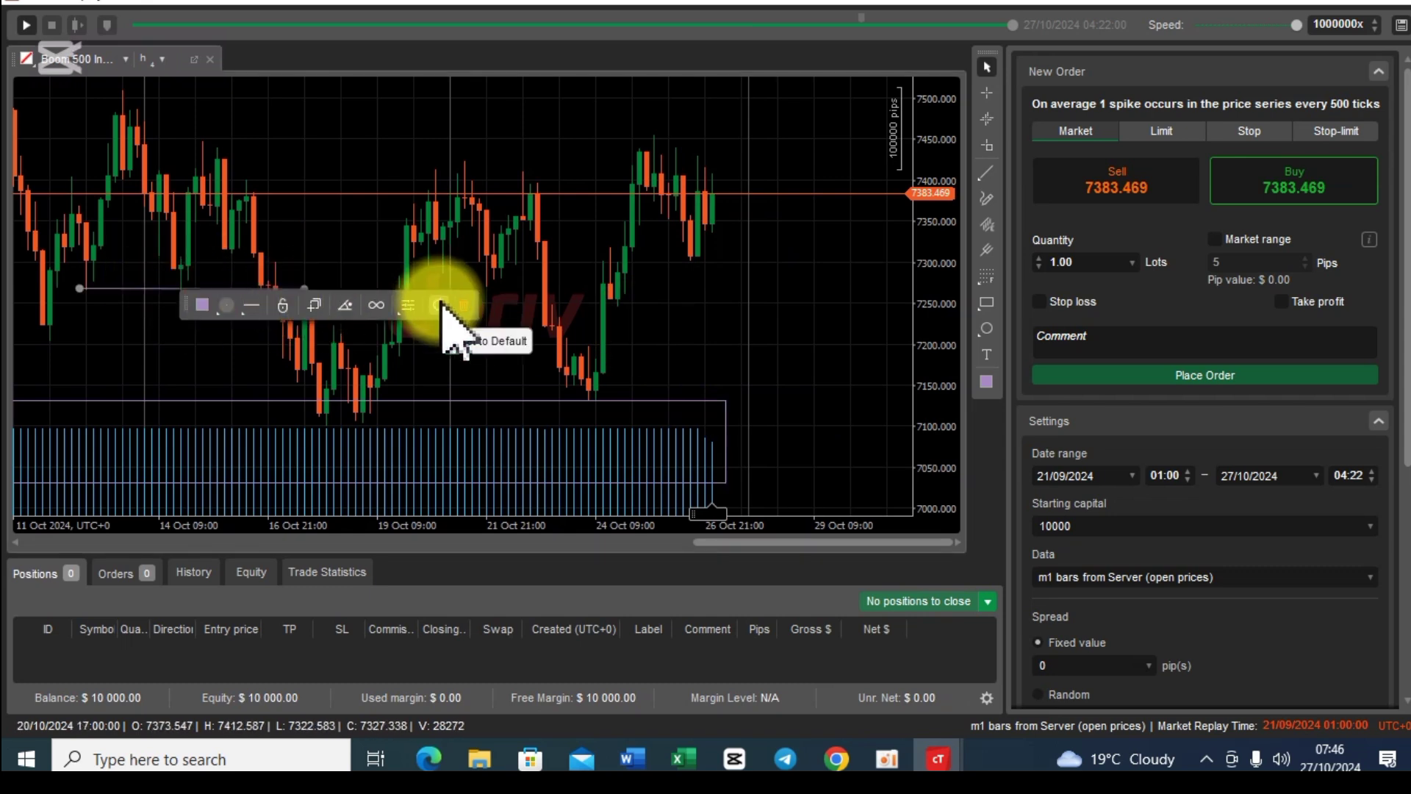
click(465, 305)
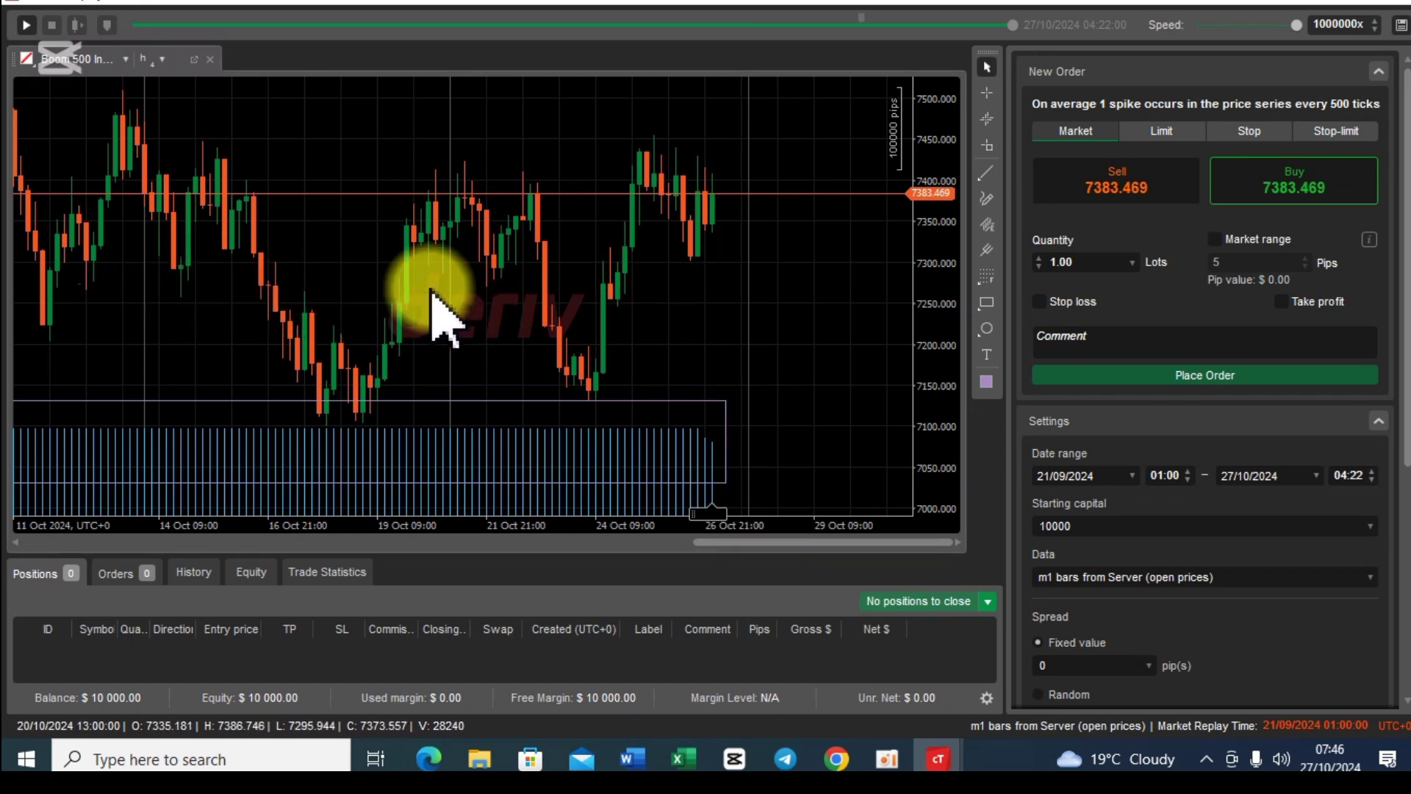
click(731, 414)
click(982, 426)
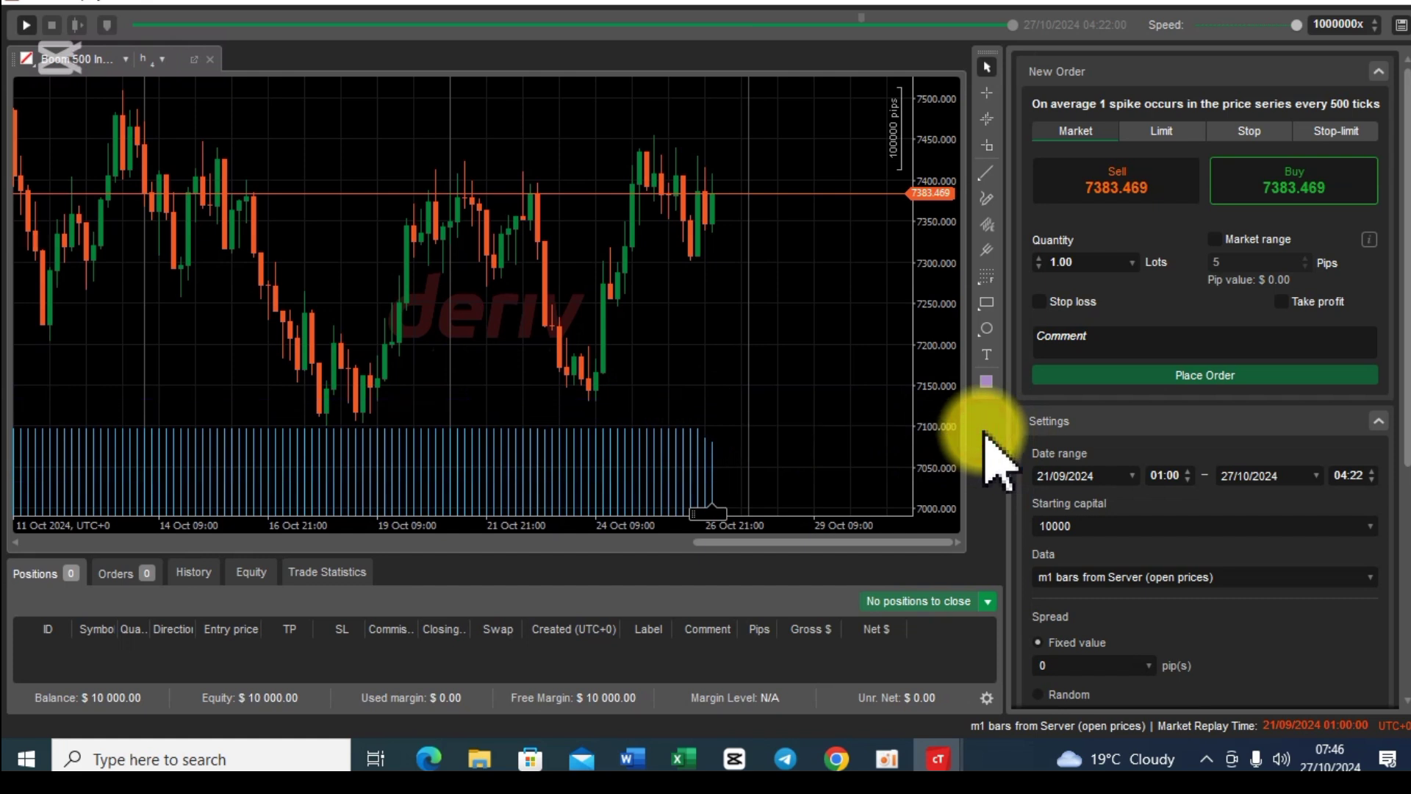
Delete the three purple trend lines at about 7480, 7530 and 7690.
drag(536, 353, 983, 441)
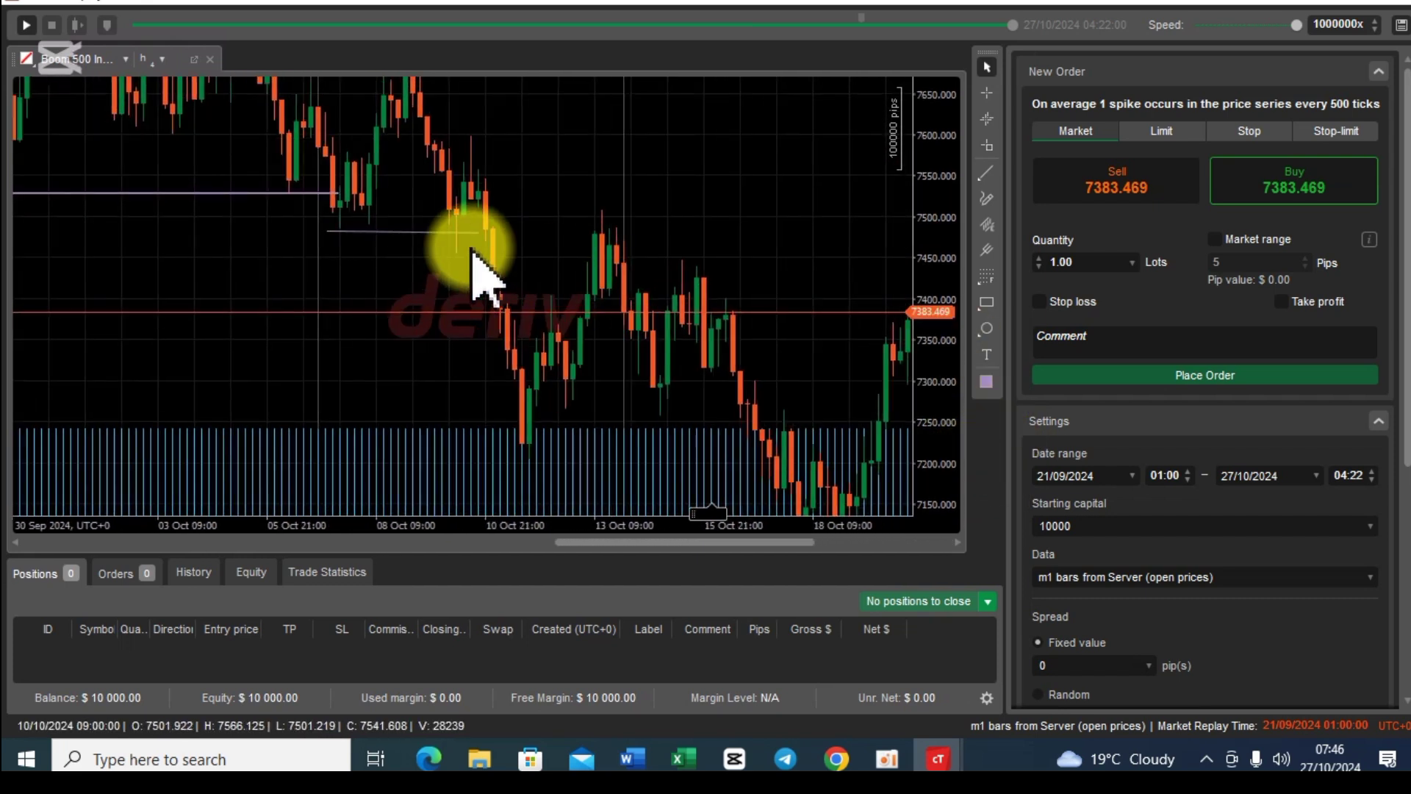
click(412, 232)
click(688, 242)
drag(300, 219, 372, 378)
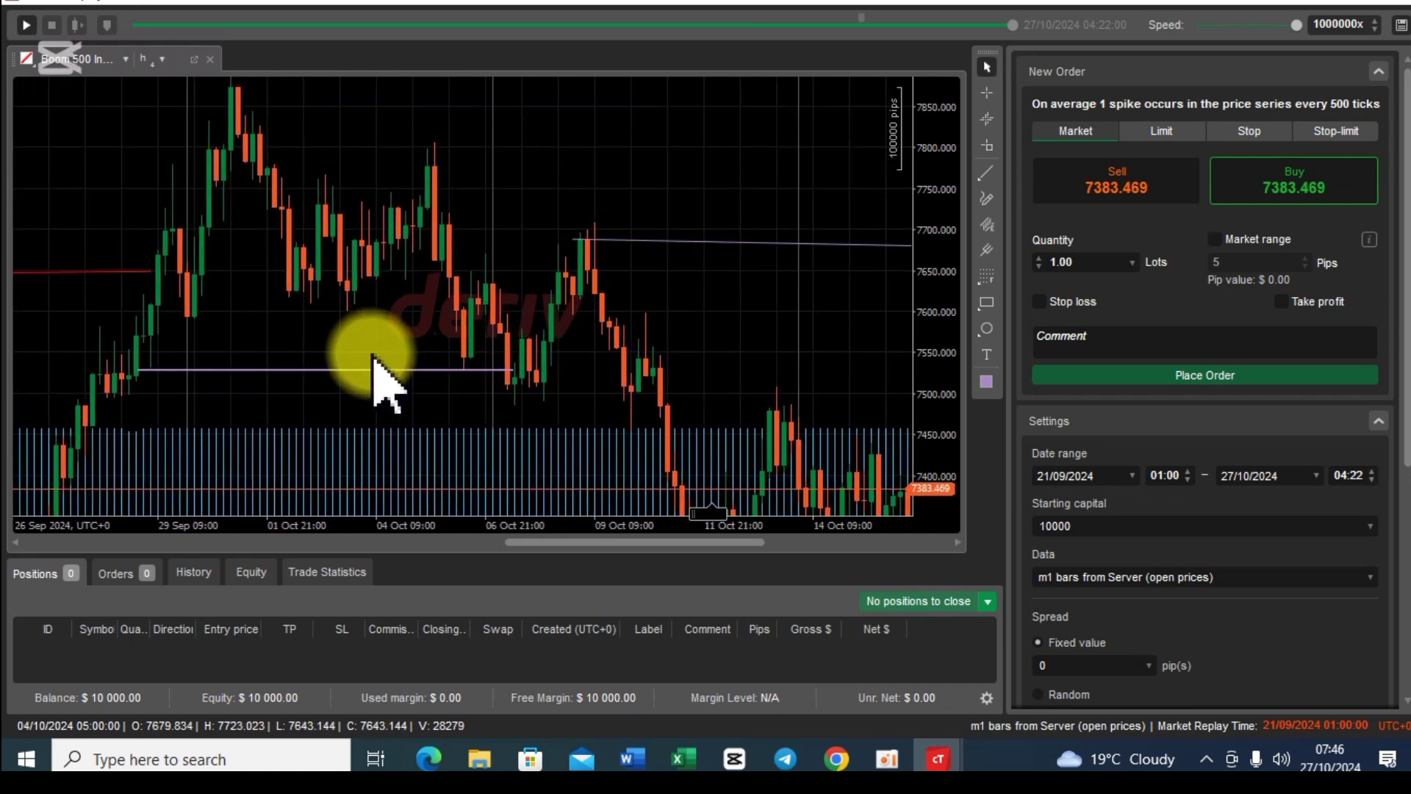
click(368, 369)
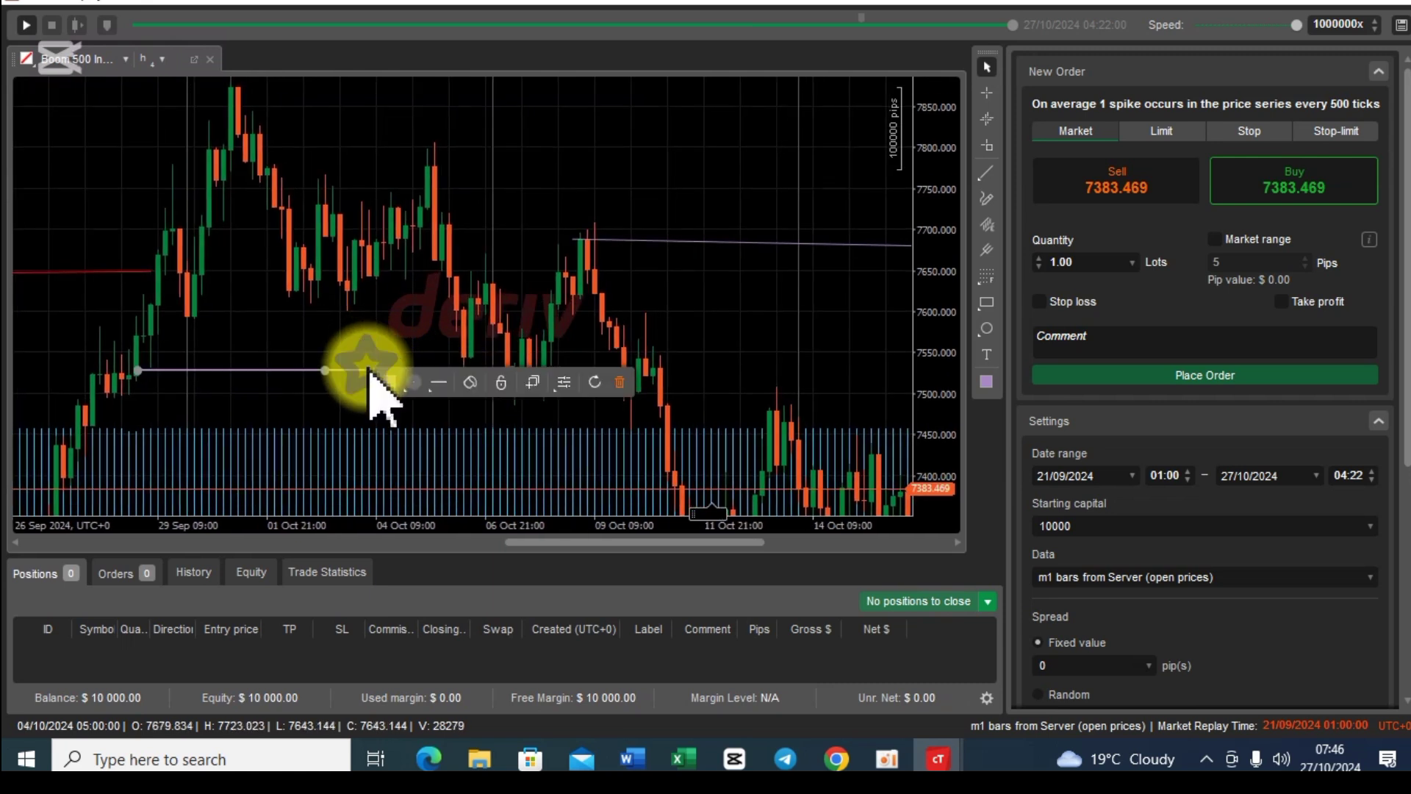
click(611, 382)
click(702, 242)
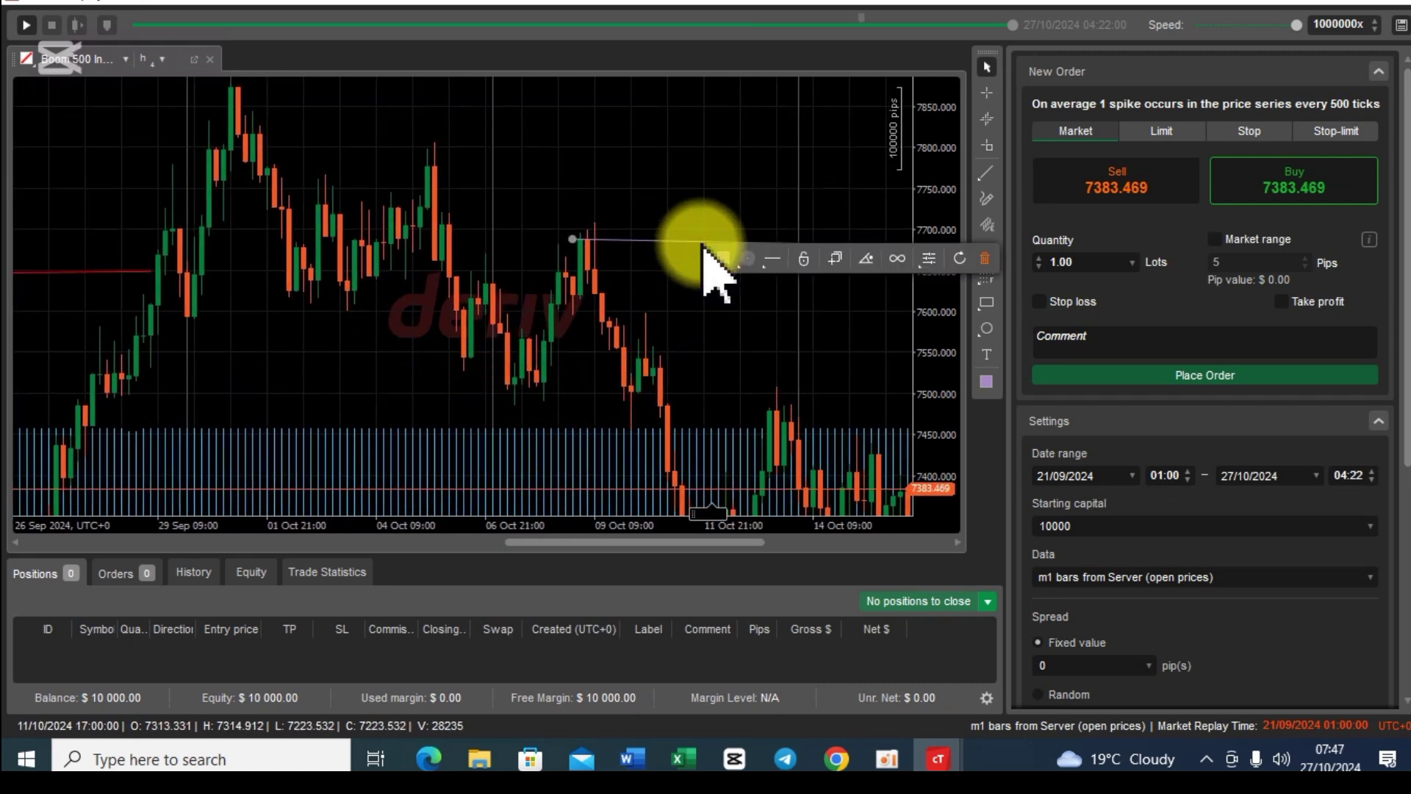
click(985, 256)
Delete the red trend line at about 7650 and the purple trend line at about 7300.
drag(466, 404, 514, 275)
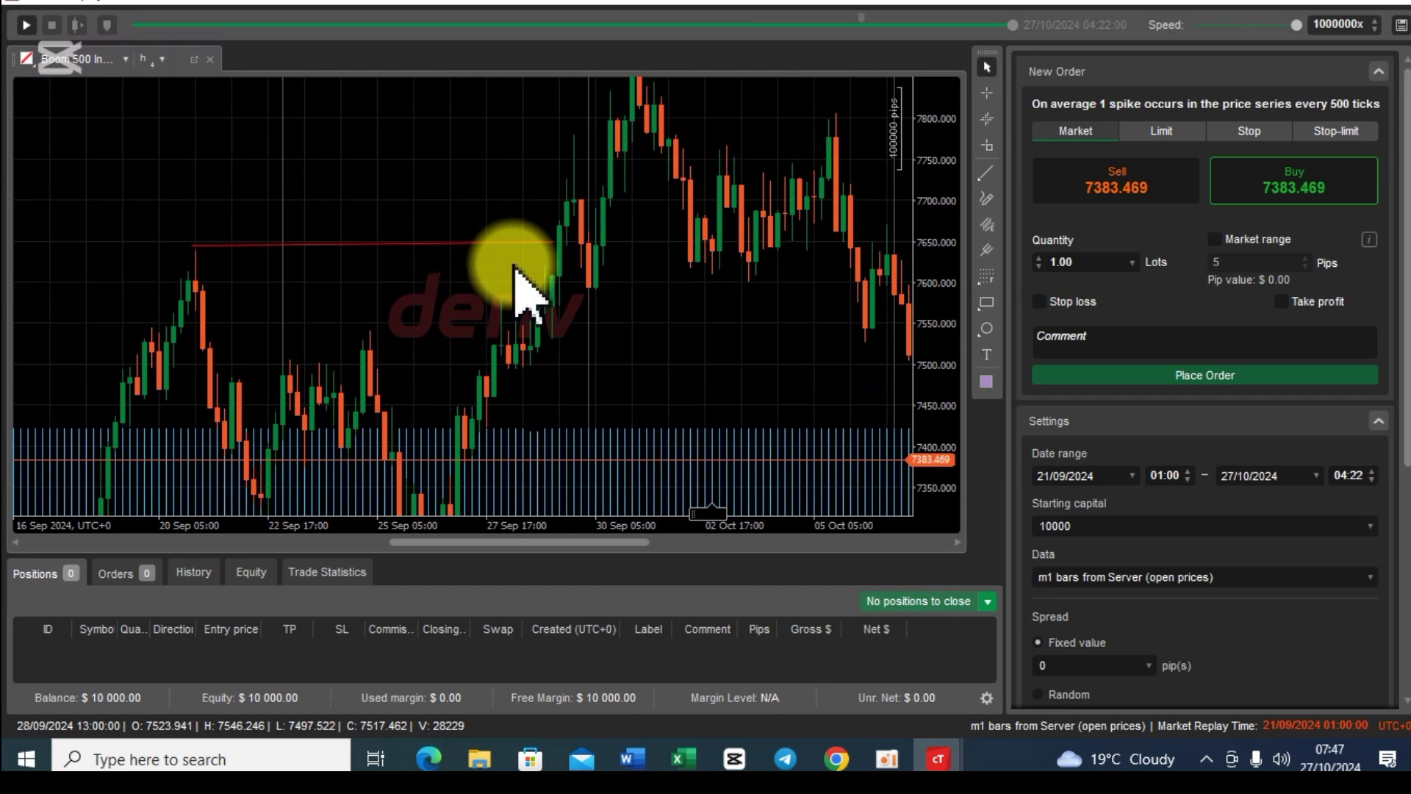
click(430, 244)
click(720, 254)
mouse_move(522, 324)
mouse_down()
mouse_move(812, 292)
mouse_move(667, 174)
mouse_up()
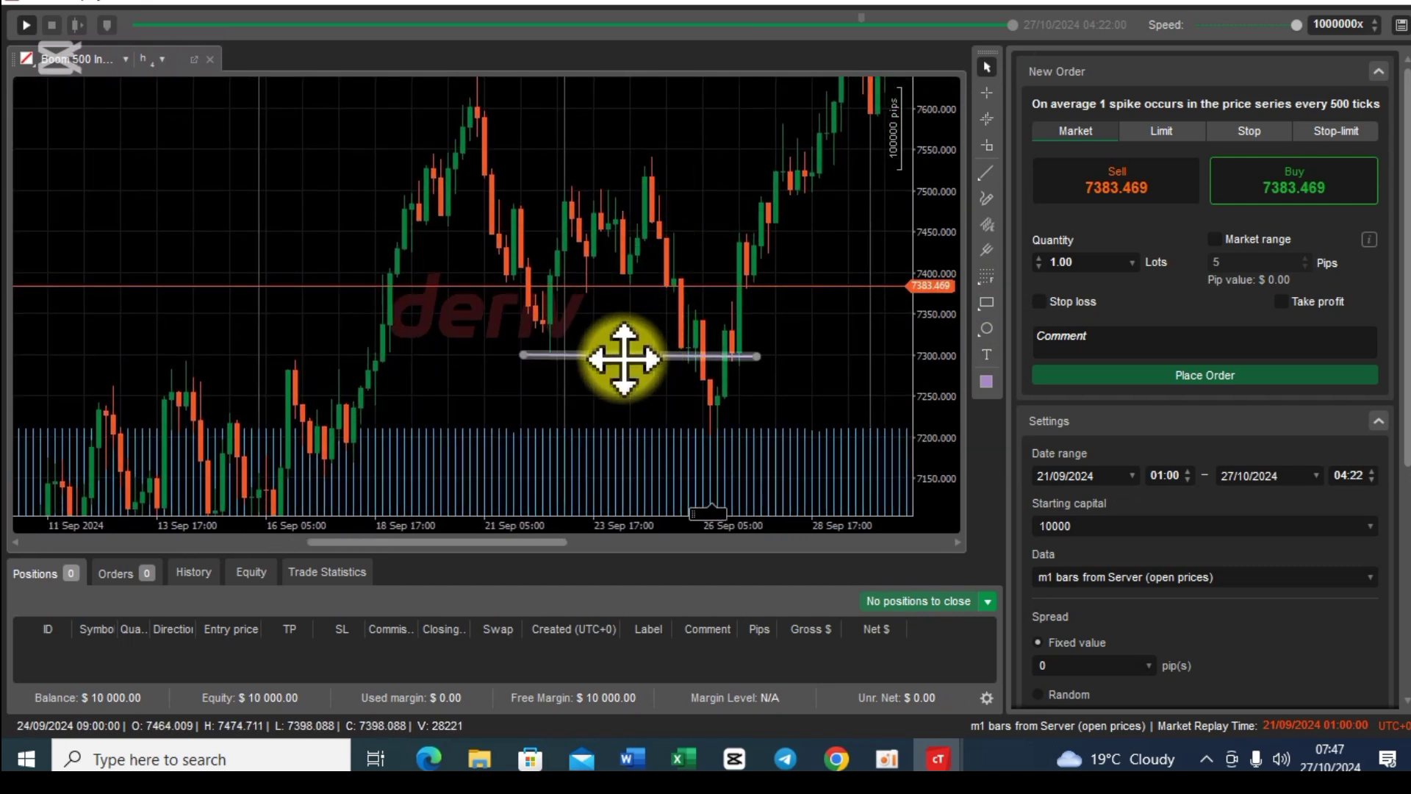